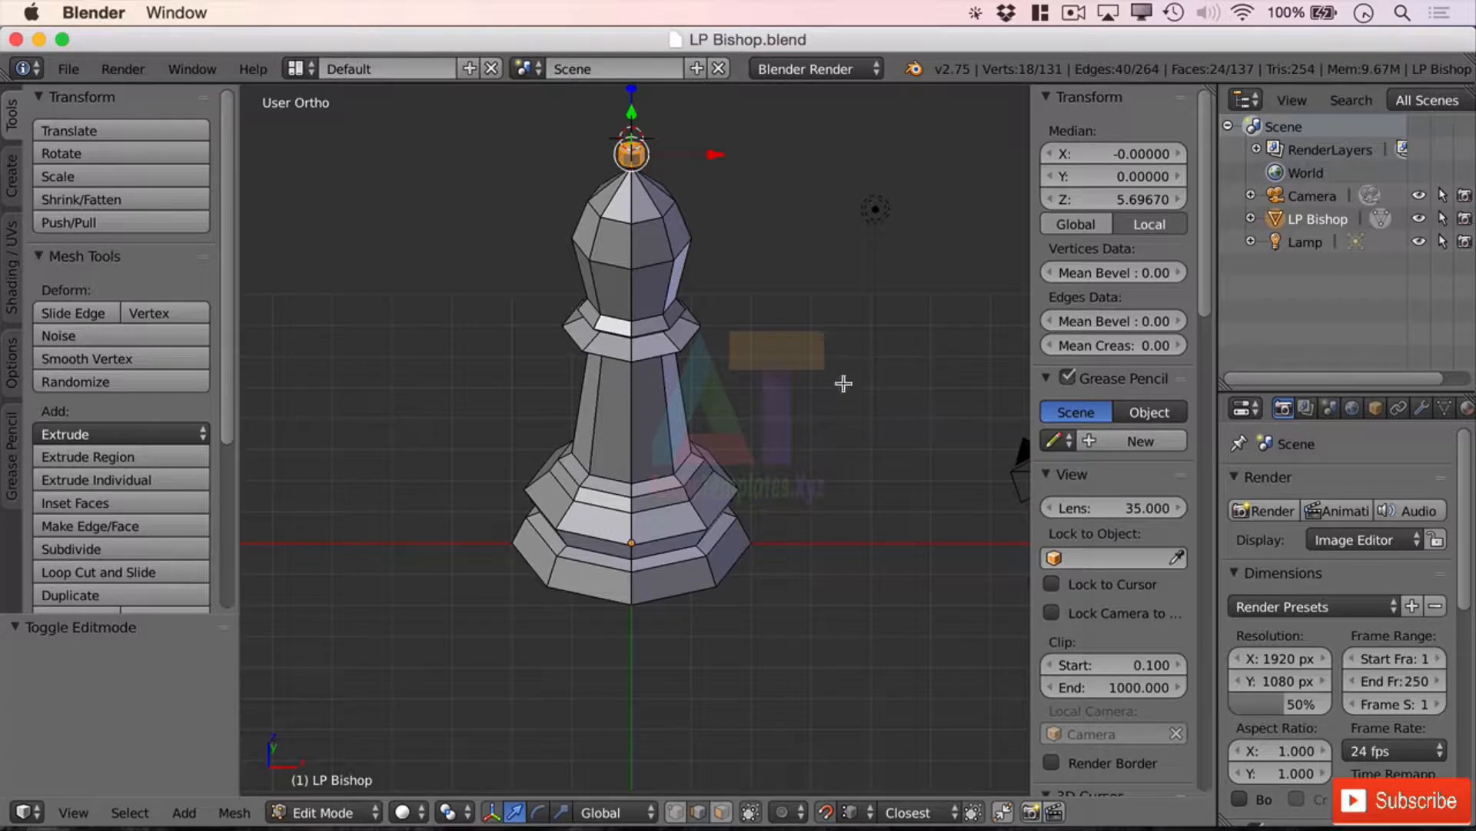
Leave mesh editing and add a UV sphere beside the bishop, placed at a 3D cursor set in empty space
left_click(836, 419)
key("Tab")
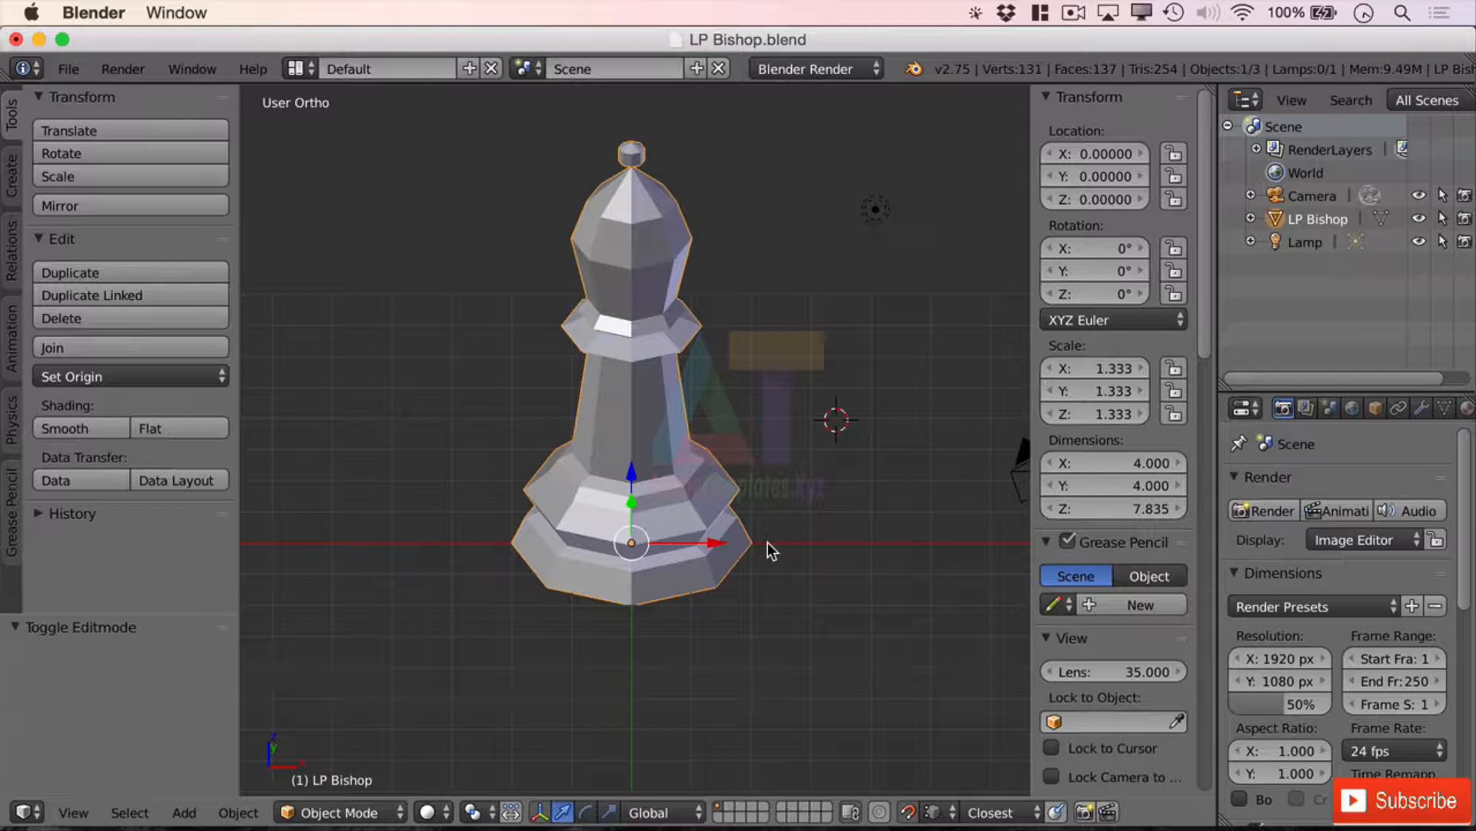
key("shift")
key("shift+a")
mouse_move(834, 418)
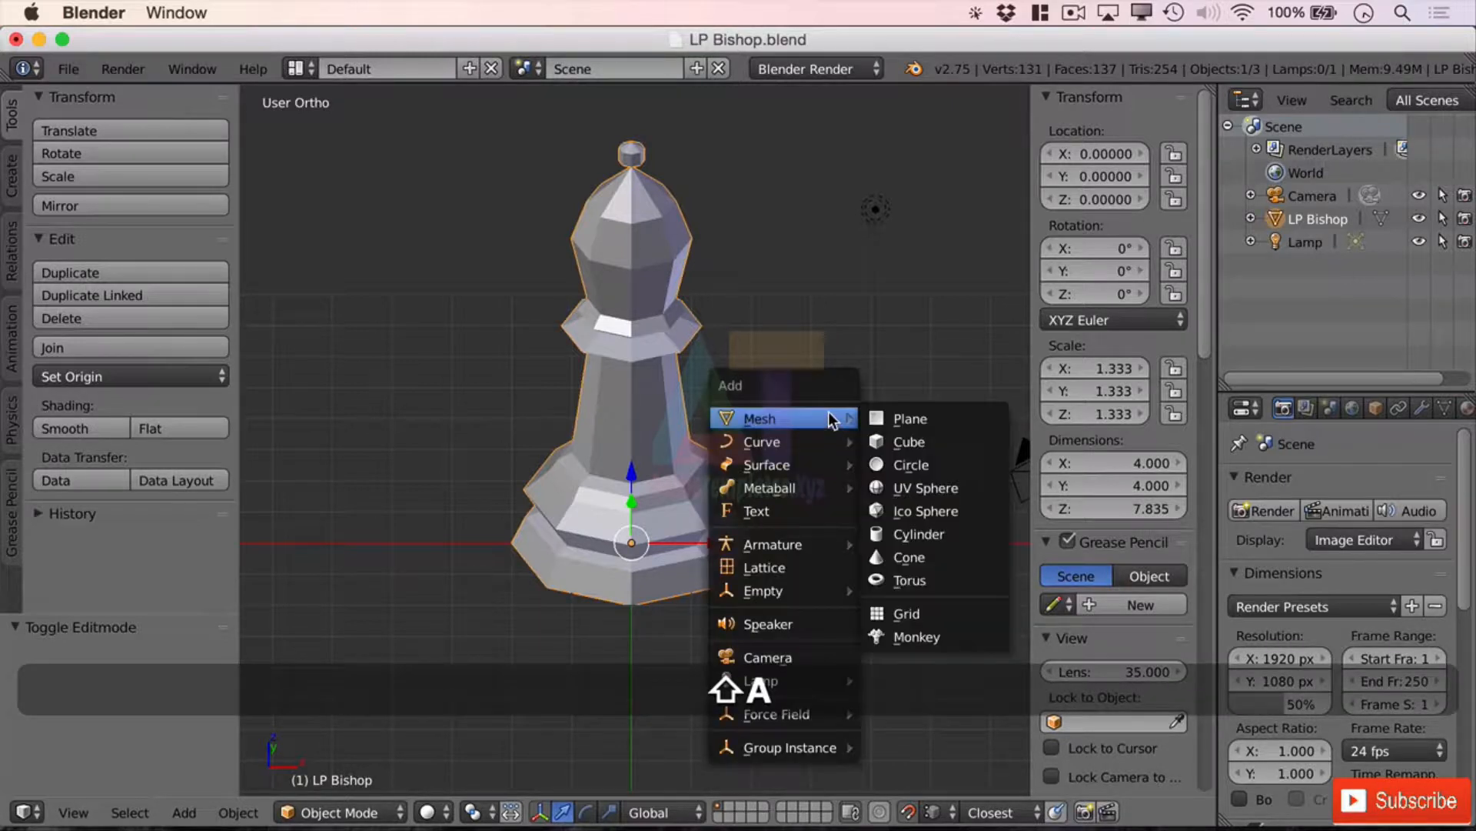
left_click(958, 491)
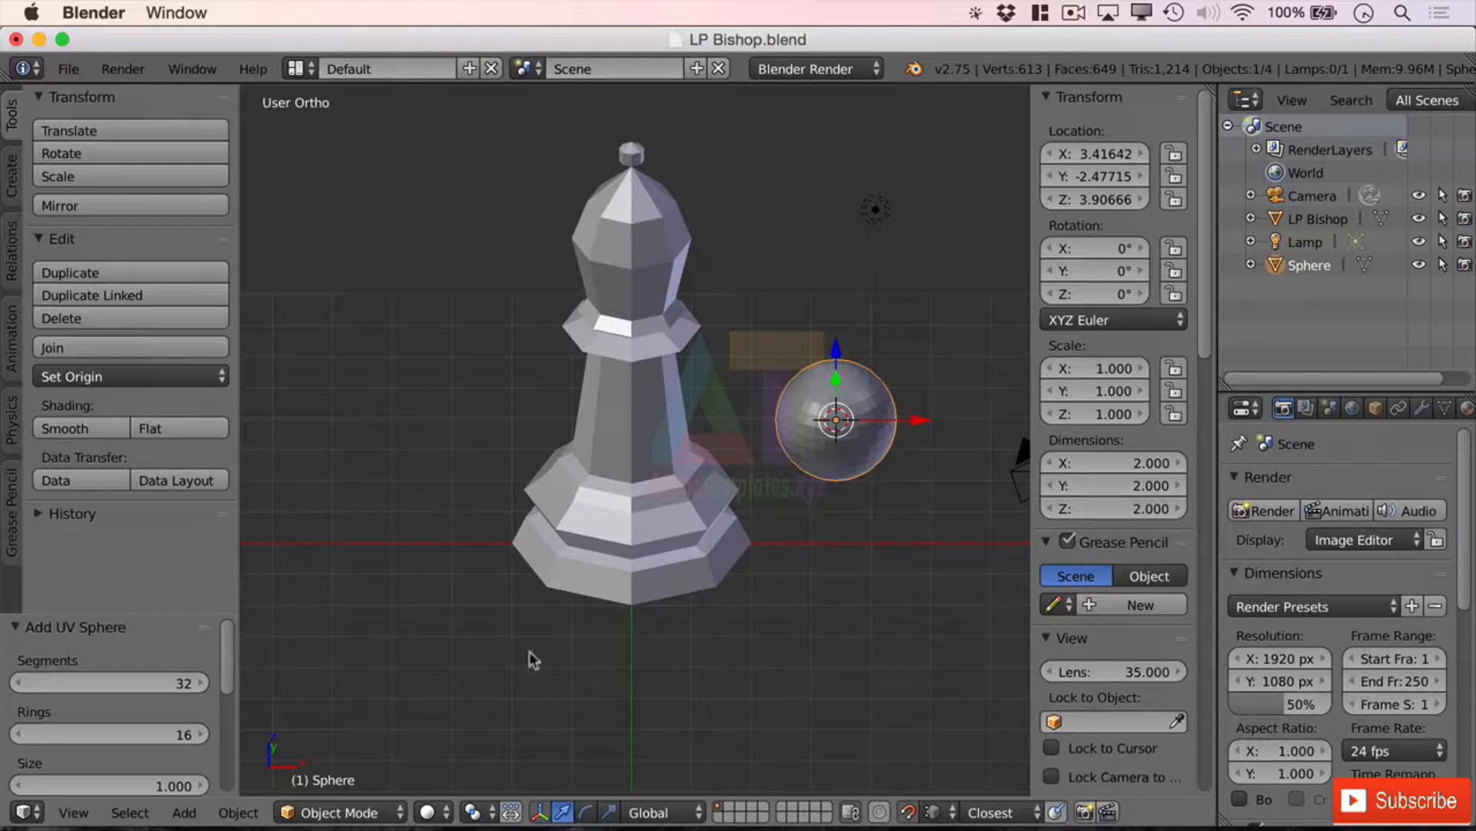
Set the new UV sphere to 8 segments and 4 rings
left_click(185, 683)
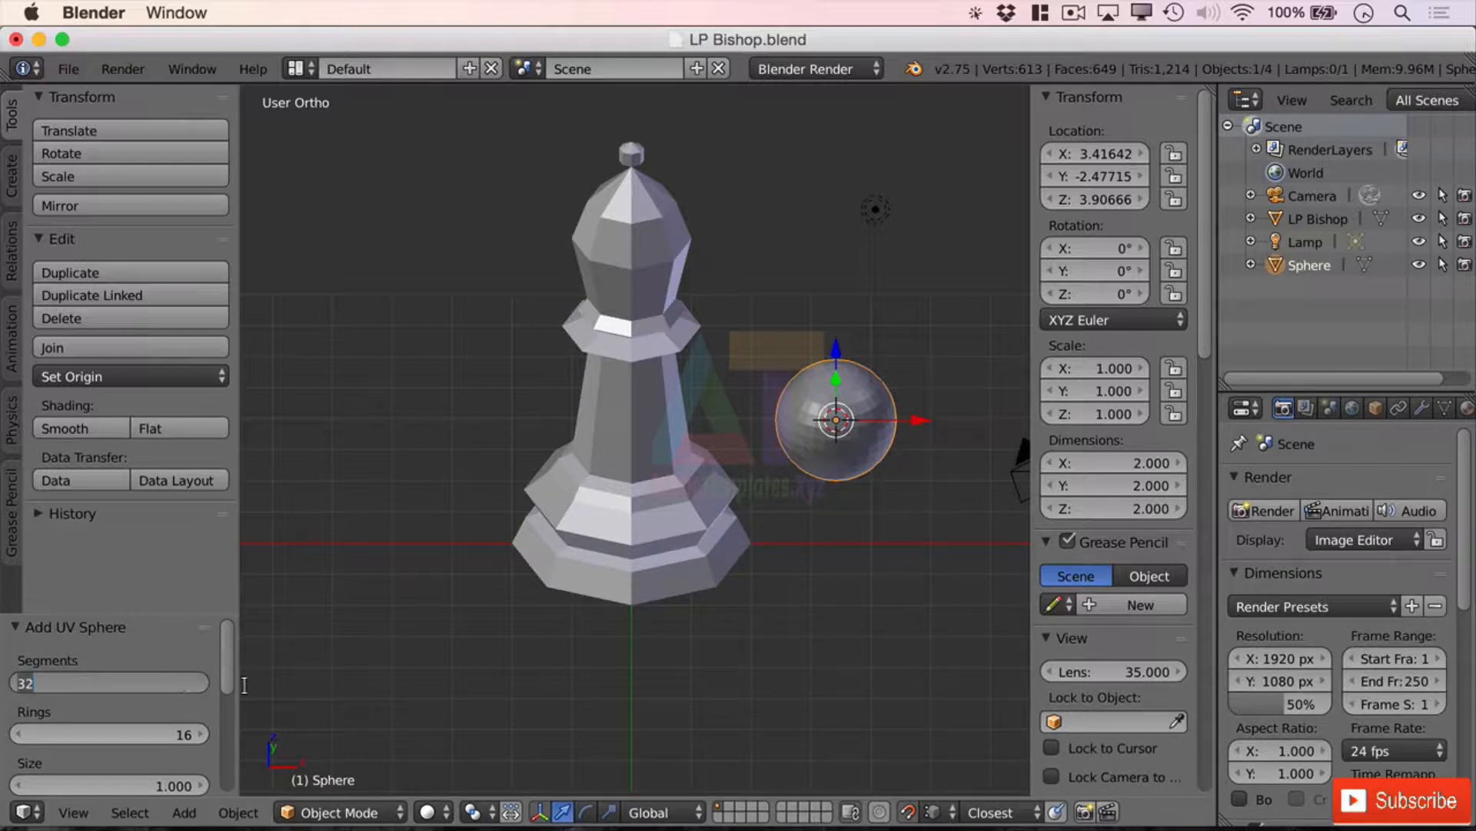
type("8")
key("Return")
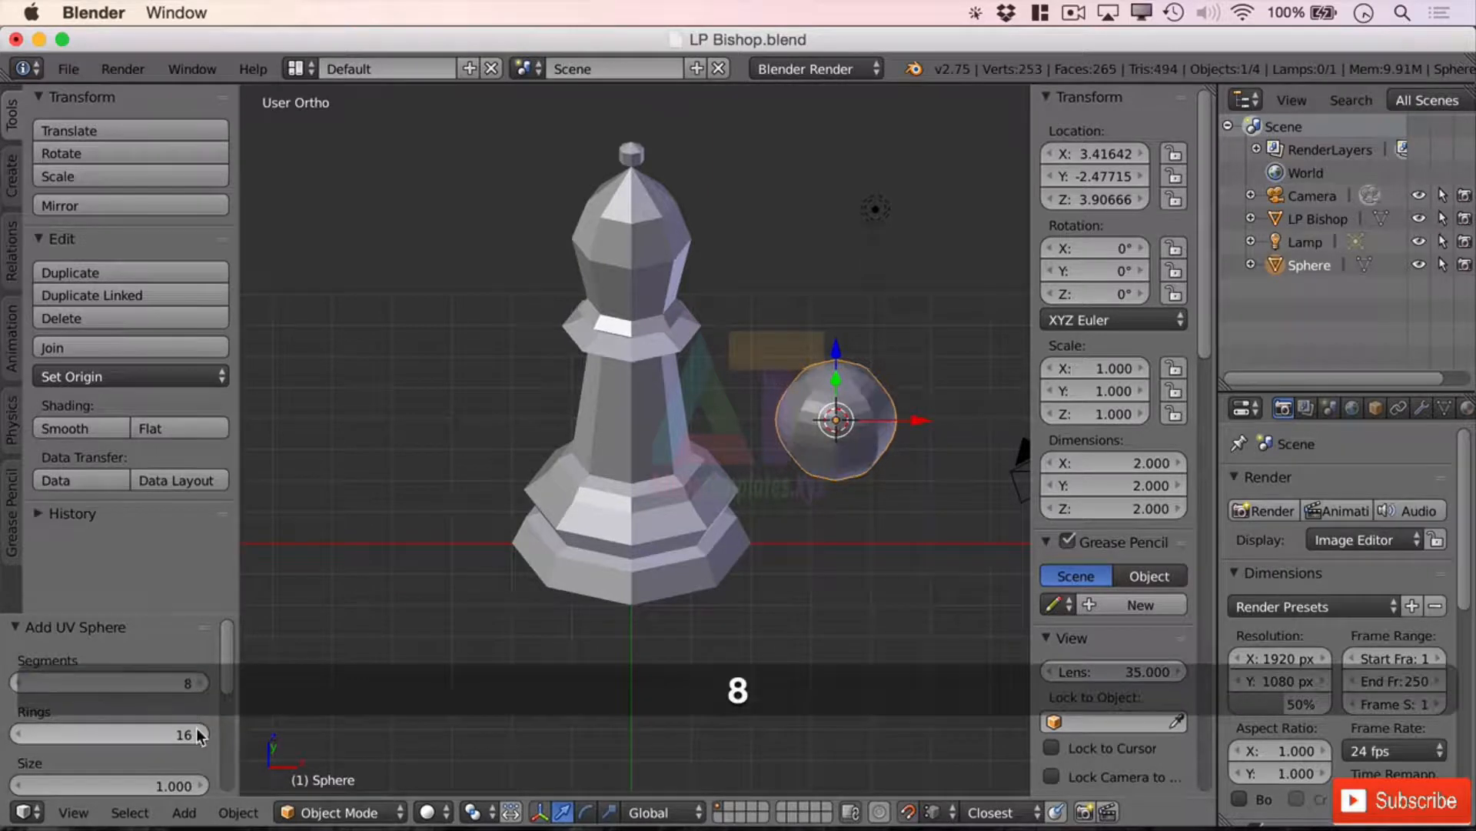
left_click(192, 734)
left_click(189, 736)
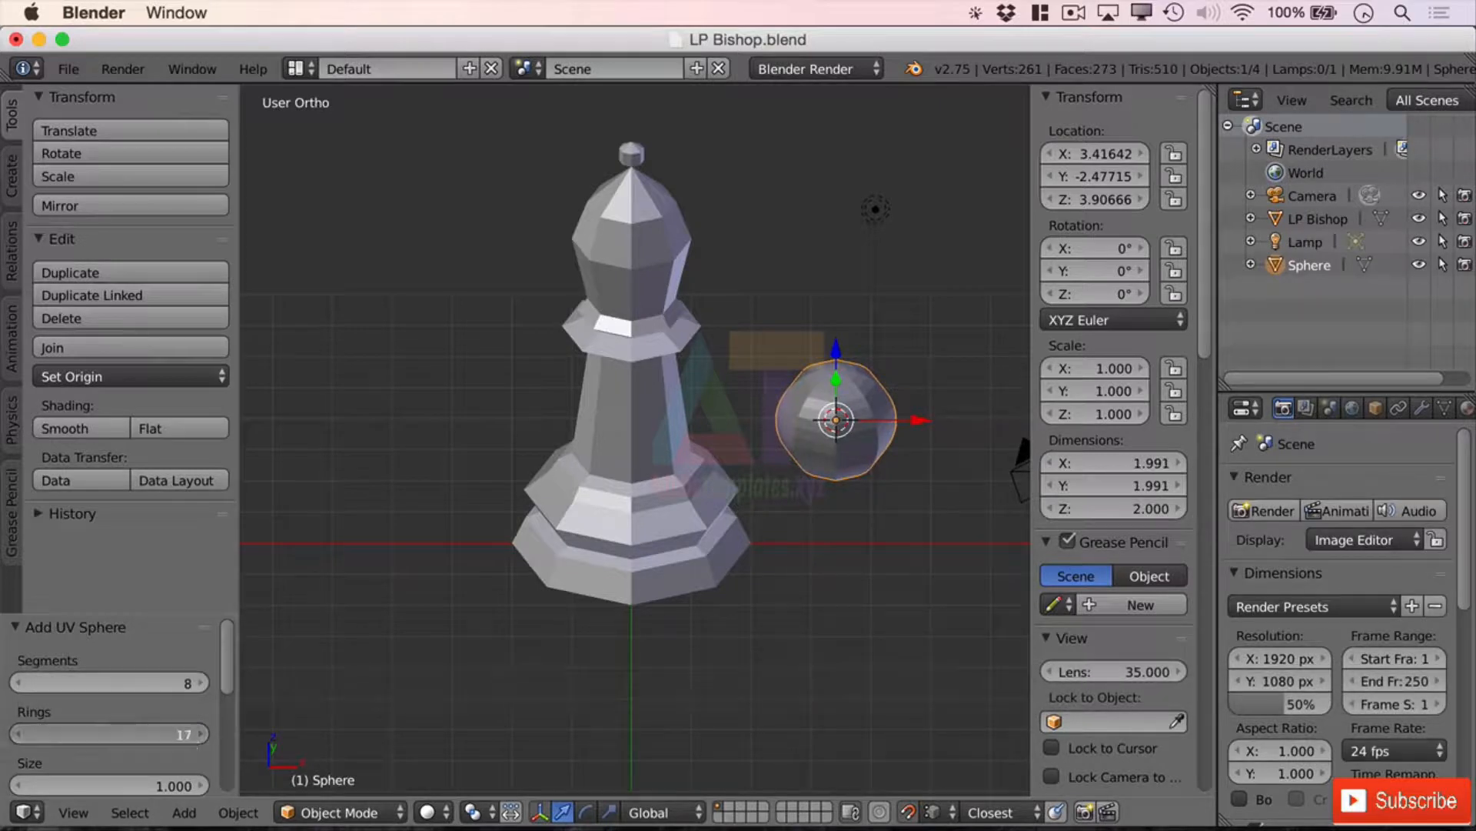
left_click(186, 734)
type("4")
key("BackSpace")
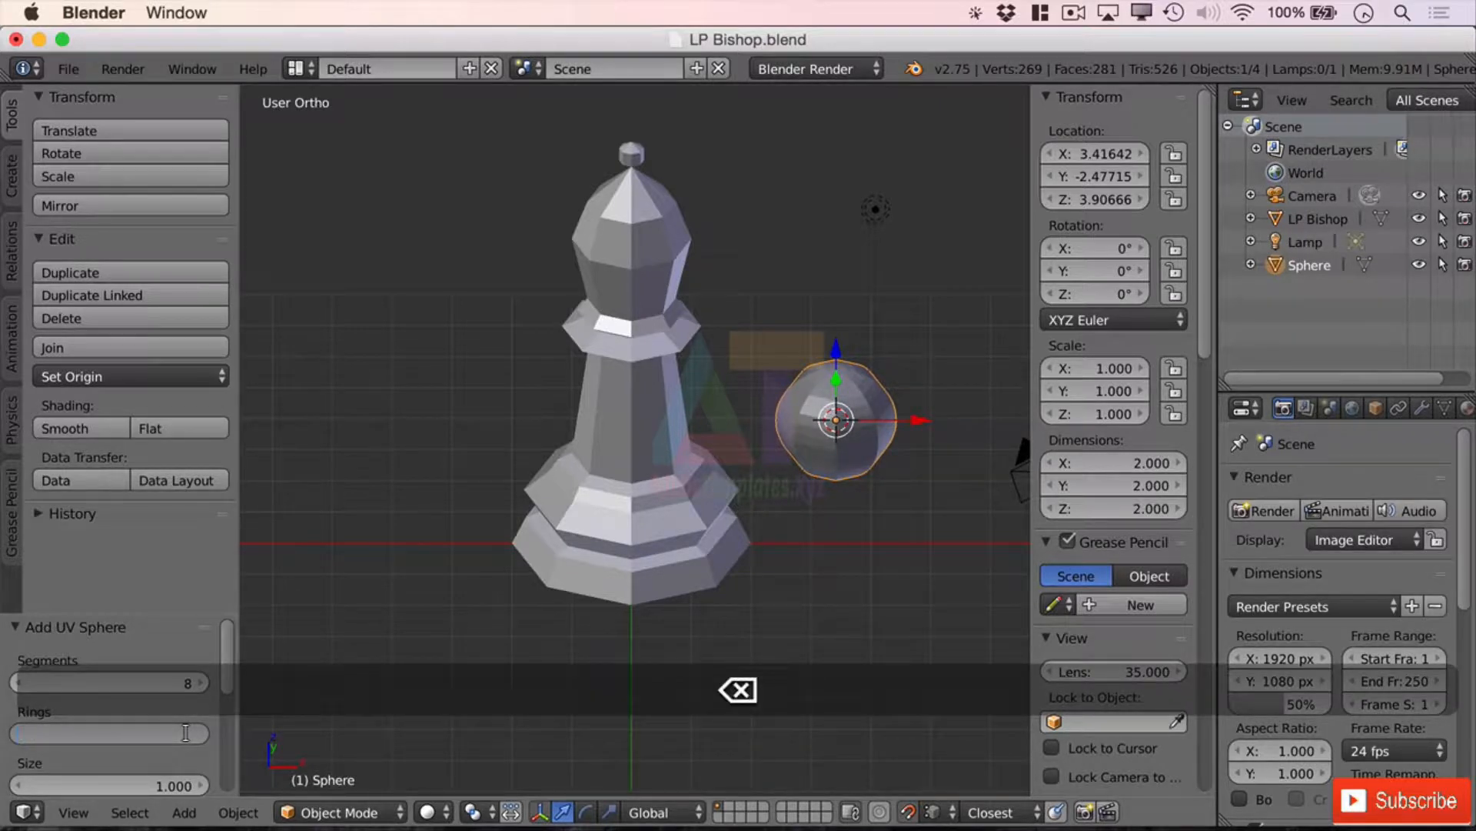
key("Return")
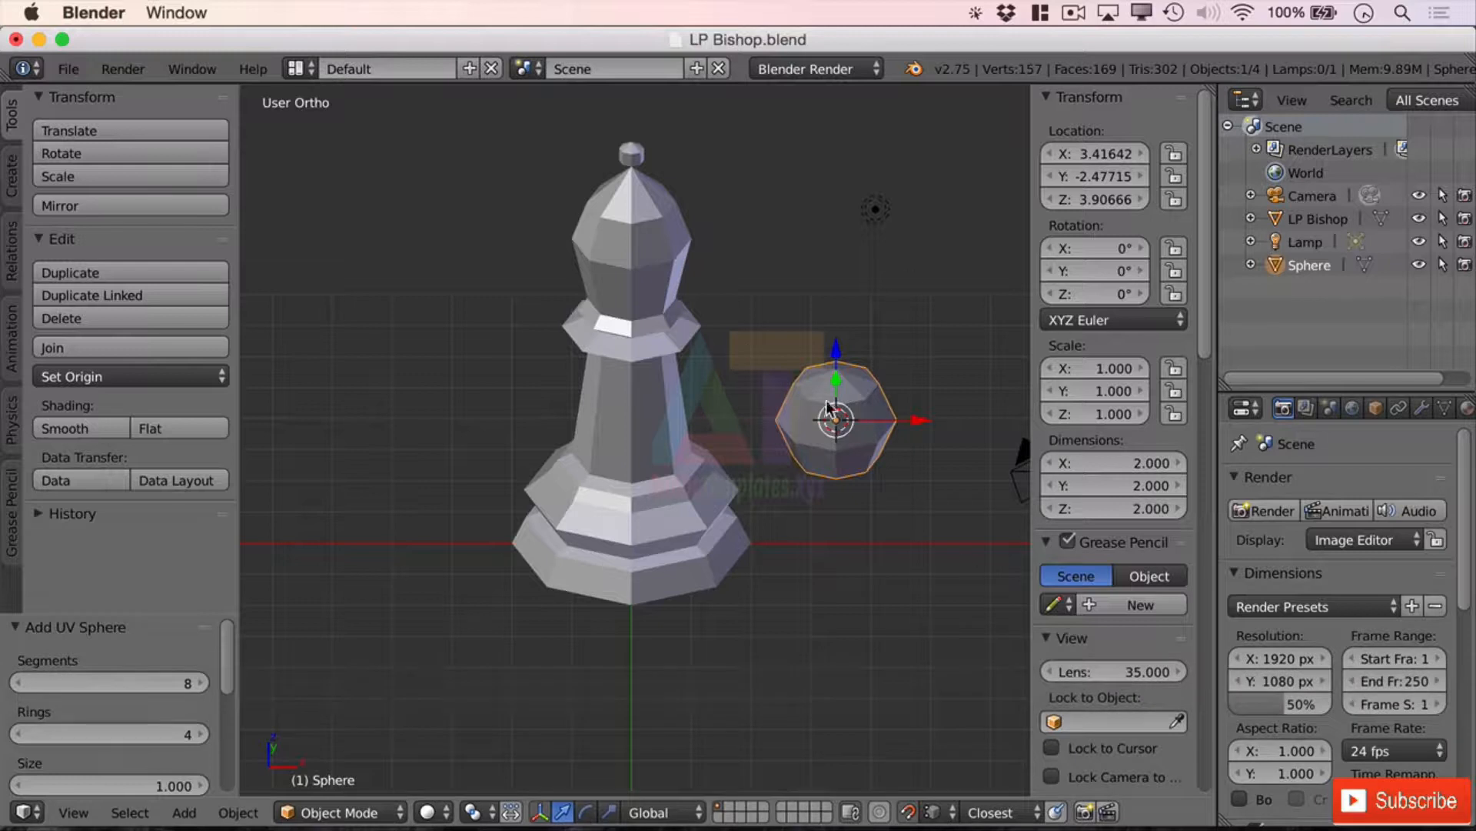
Raise the sphere's segments to 12 and its rings to 6
left_click(195, 684)
left_click(195, 683)
left_click(195, 684)
left_click(196, 684)
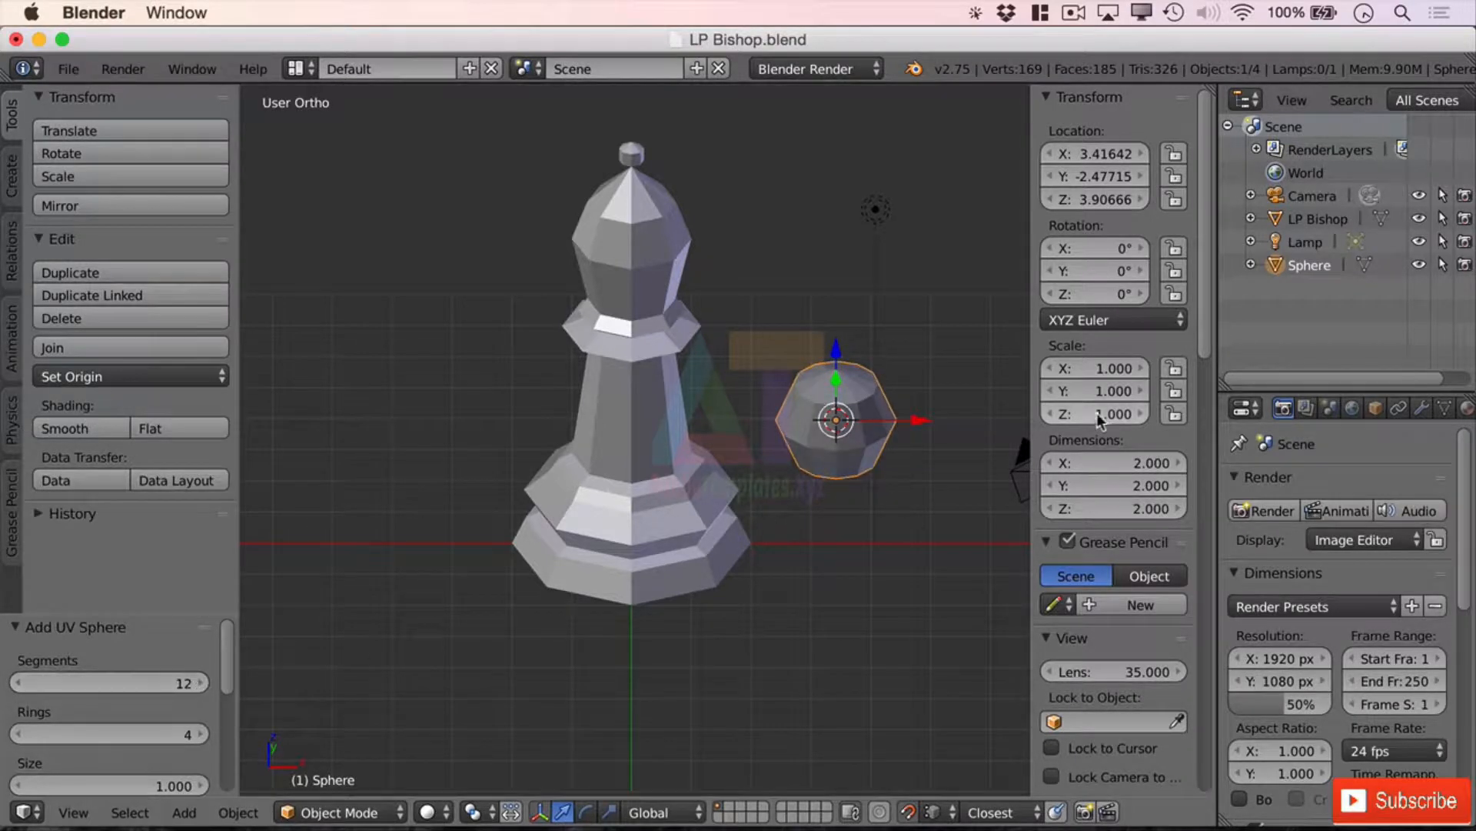
left_click(199, 735)
left_click(197, 735)
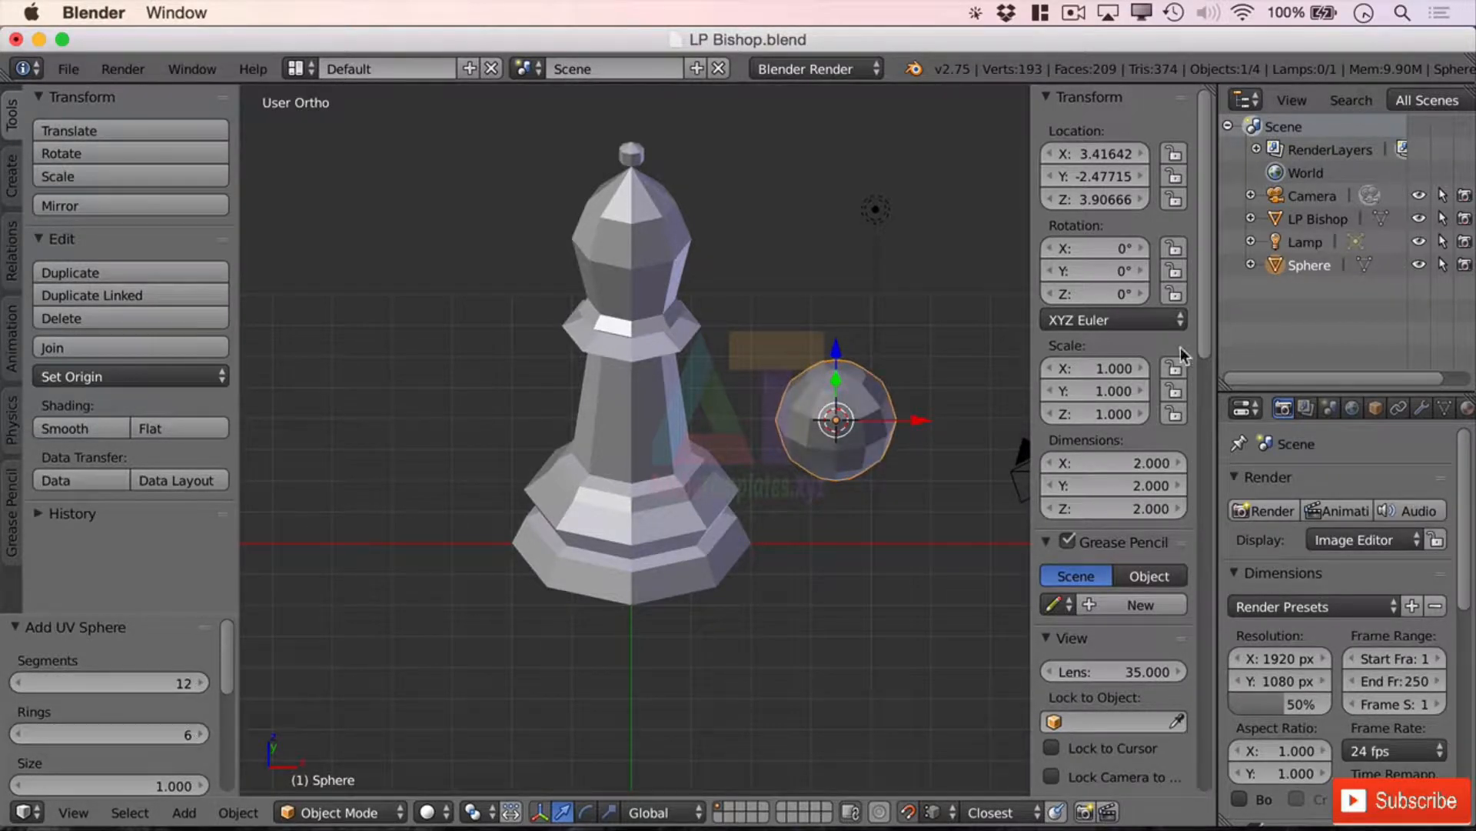
Move the sphere toward the bishop by about -2.31 along X and 2.85 along Y
middle_click_drag(782, 519, 824, 482)
left_click_drag(909, 375, 762, 377)
middle_click_drag(761, 377, 644, 421)
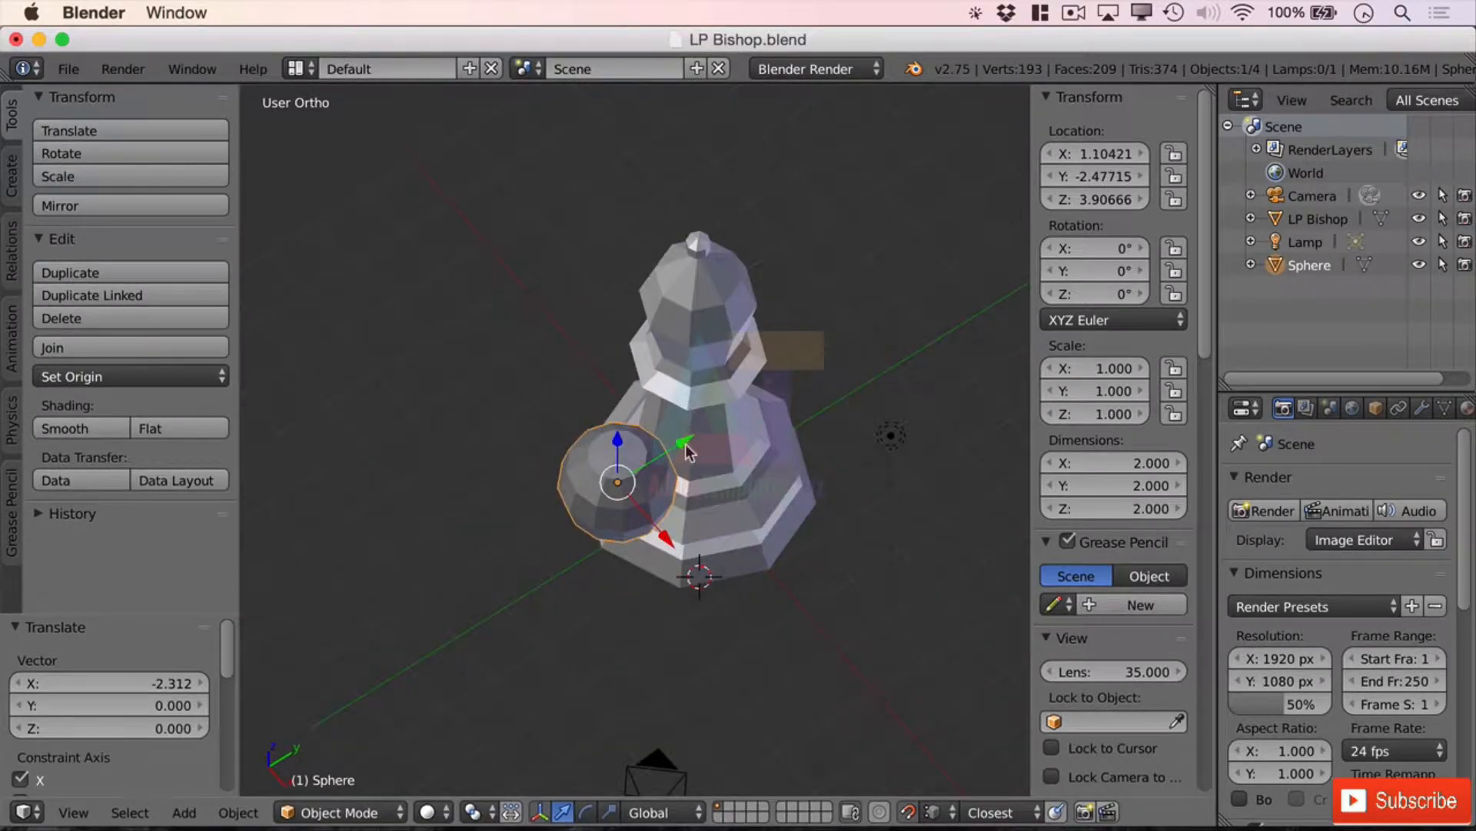
left_click_drag(685, 445, 760, 411)
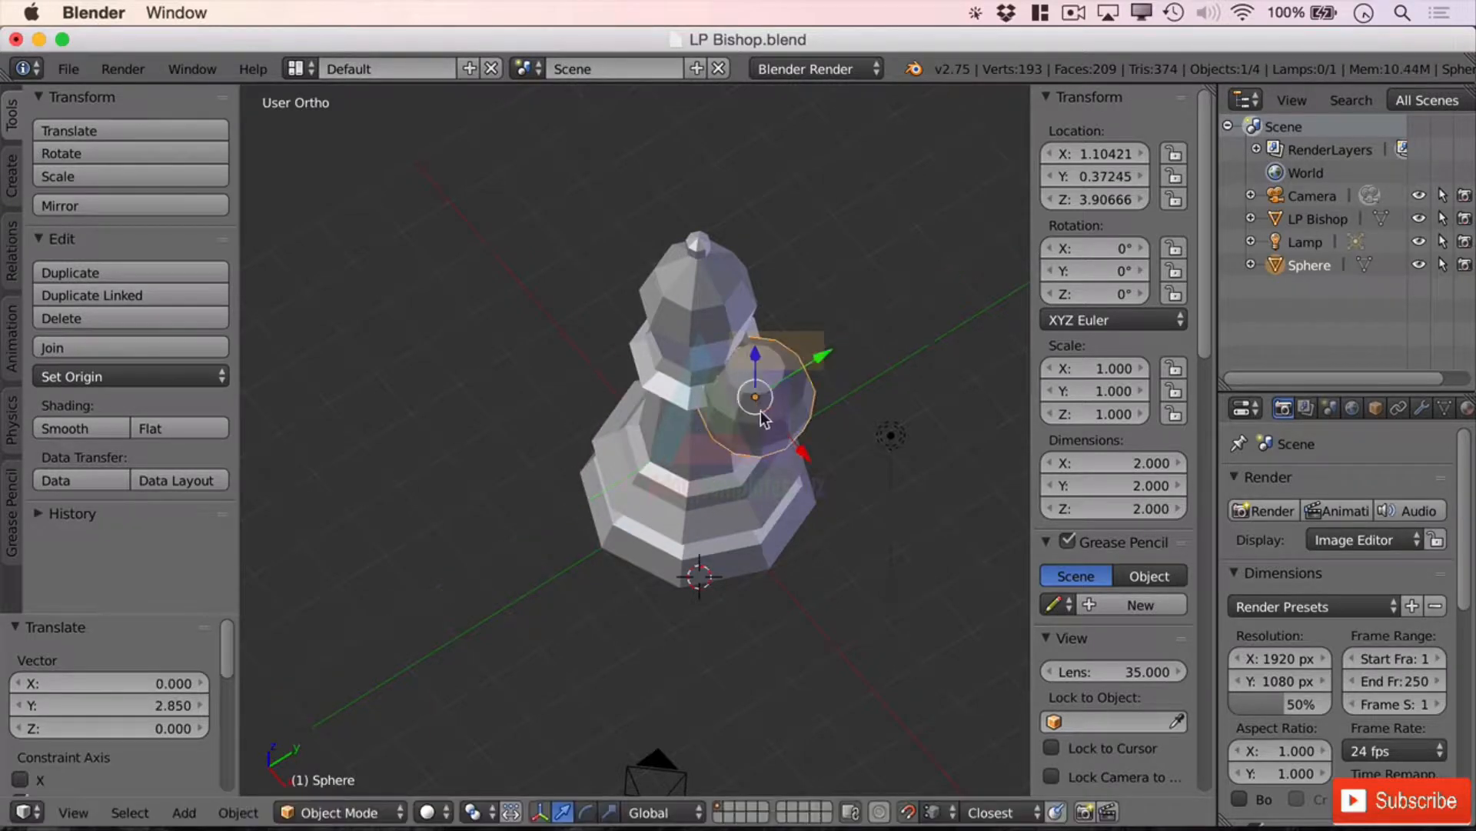
Move the sphere freely into the bishop's narrow middle section, to about X 0.62, Y -0.26, Z 2.73
middle_click_drag(760, 410, 771, 528)
scroll(791, 514, "up", 8)
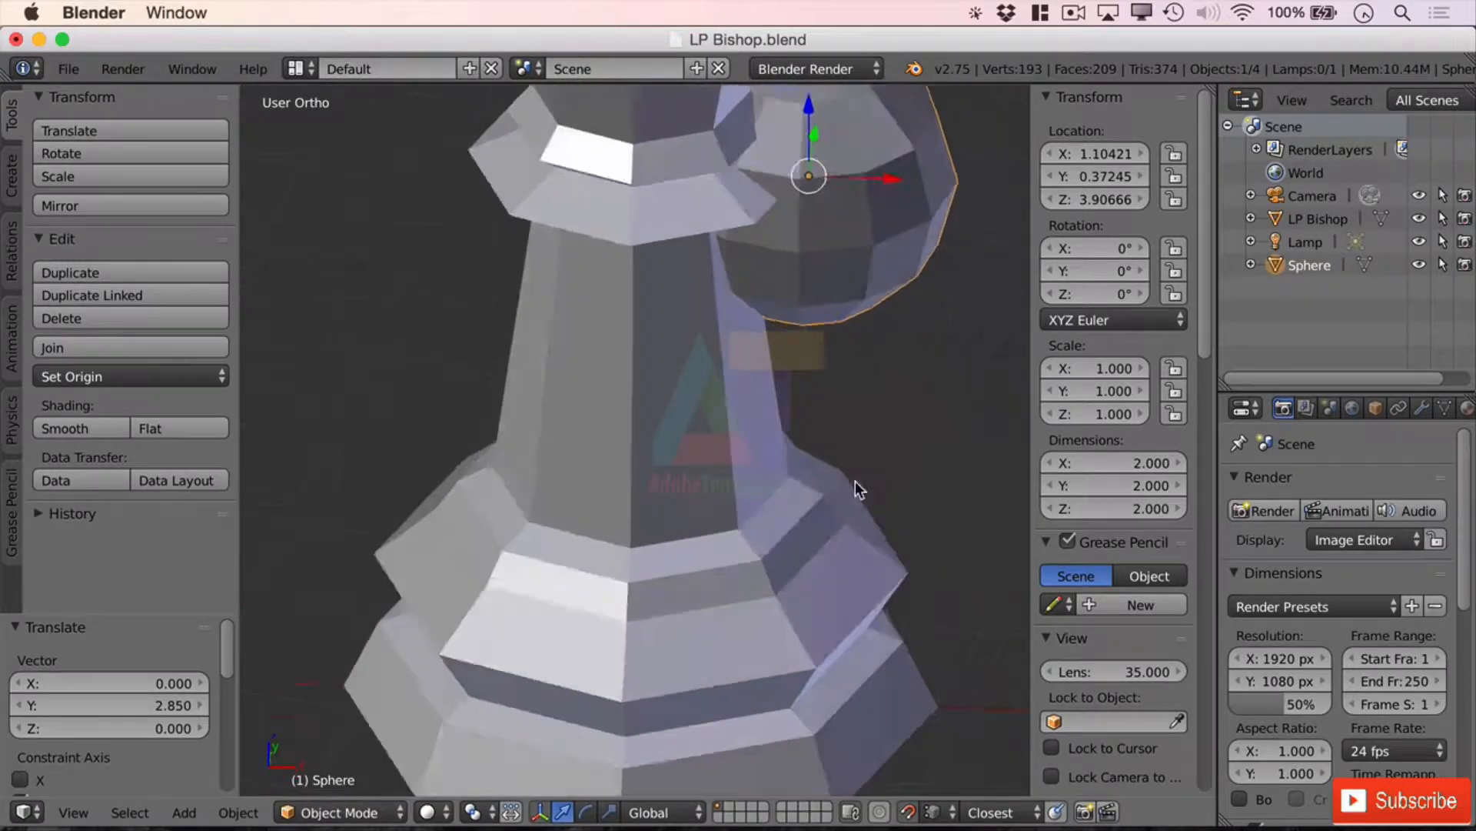
scroll(846, 469, "up", 1)
key("g")
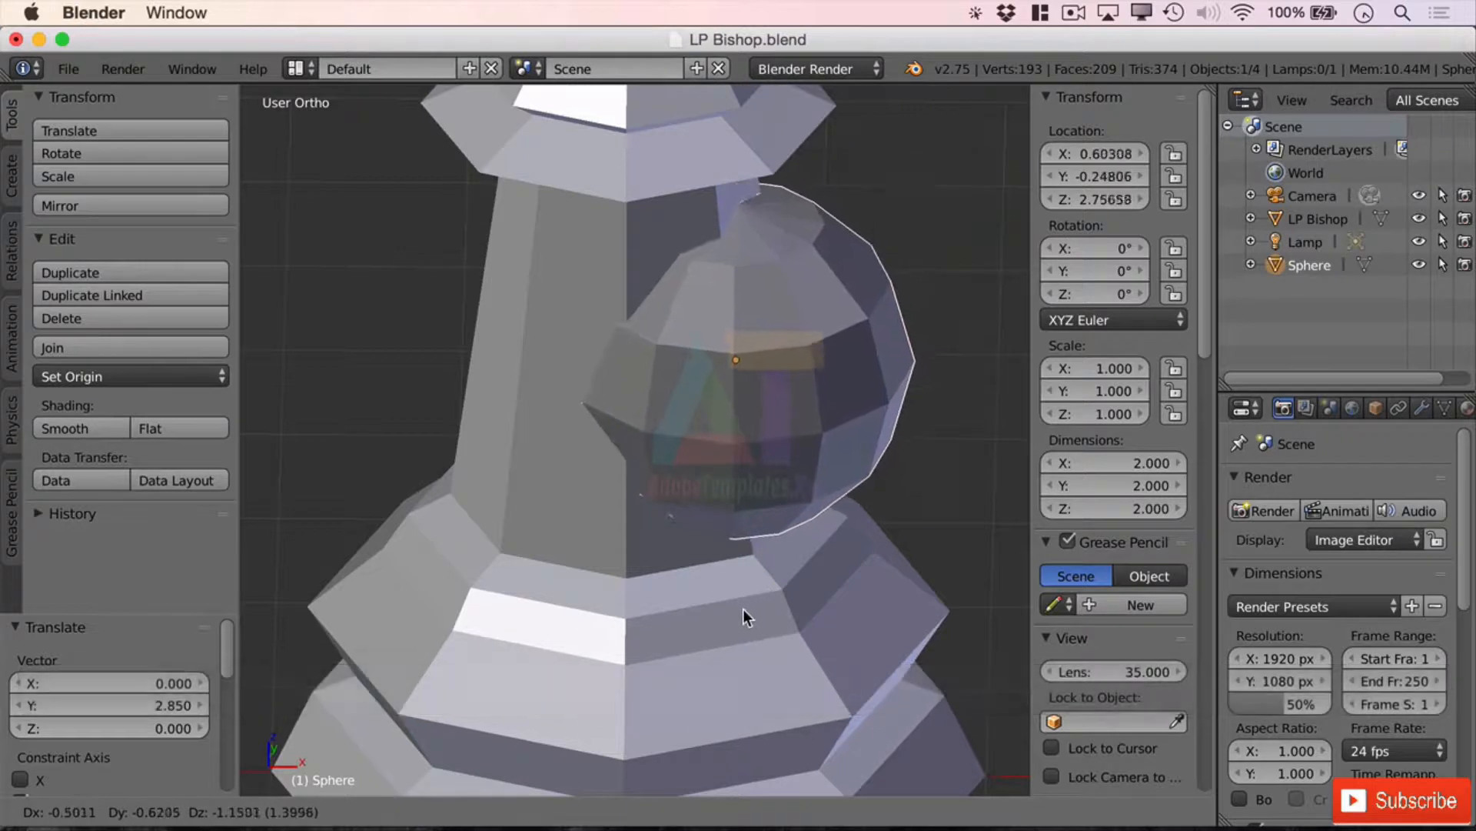
left_click(746, 613)
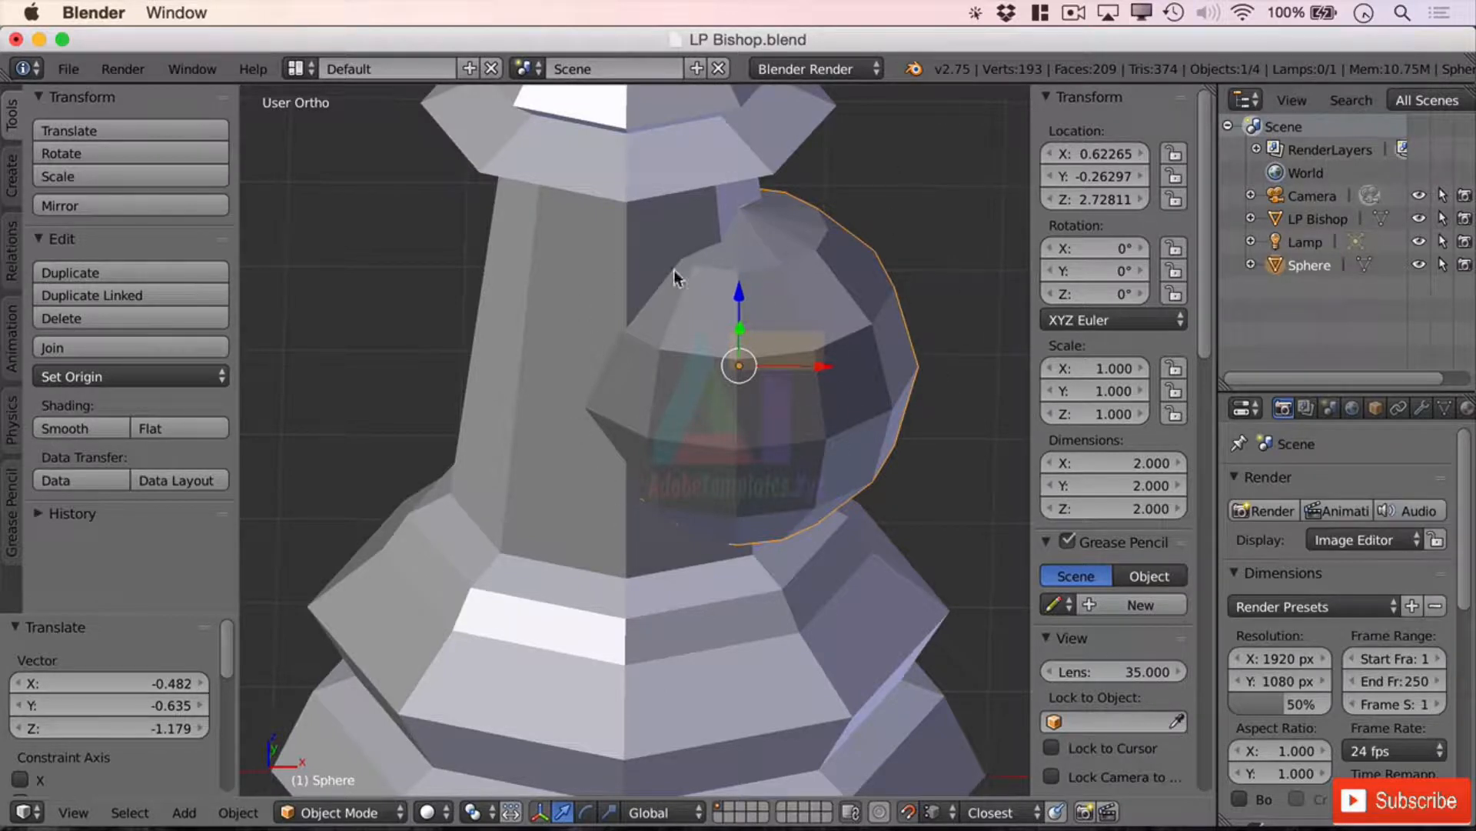
Widen the properties area and add a Boolean modifier to the sphere
left_click_drag(1219, 431, 1048, 444)
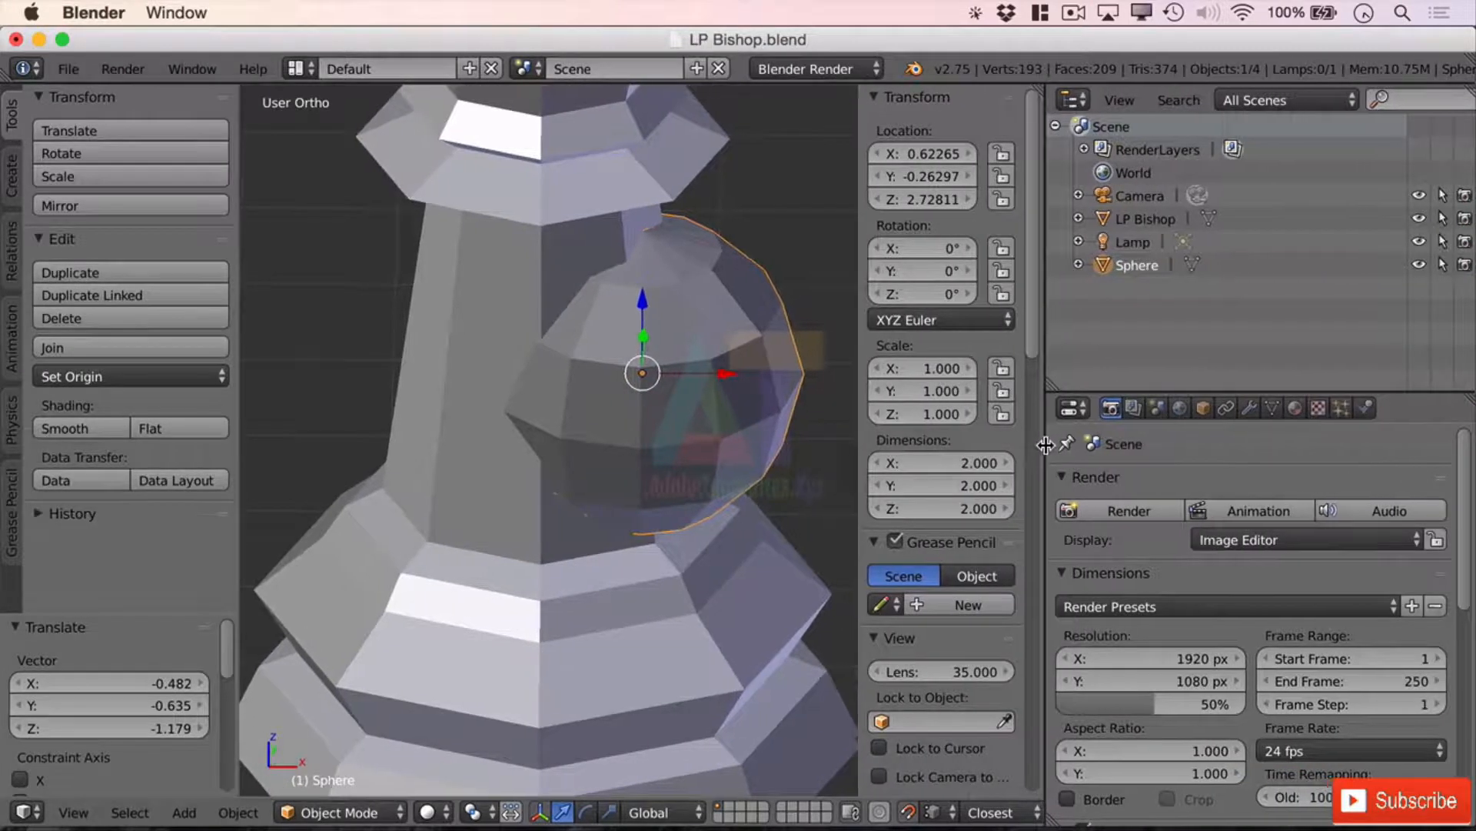
left_click(1248, 408)
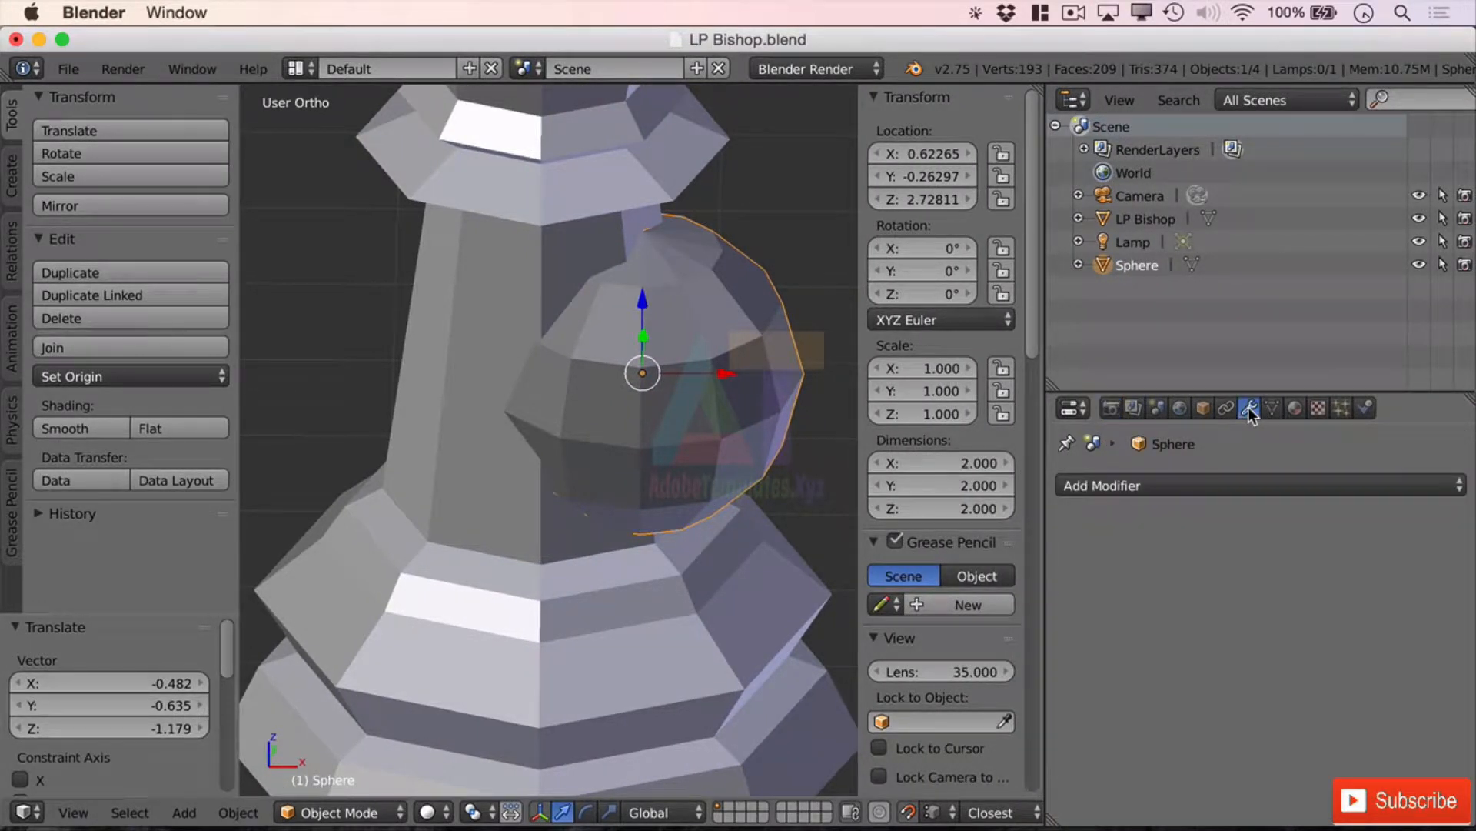
left_click(1191, 486)
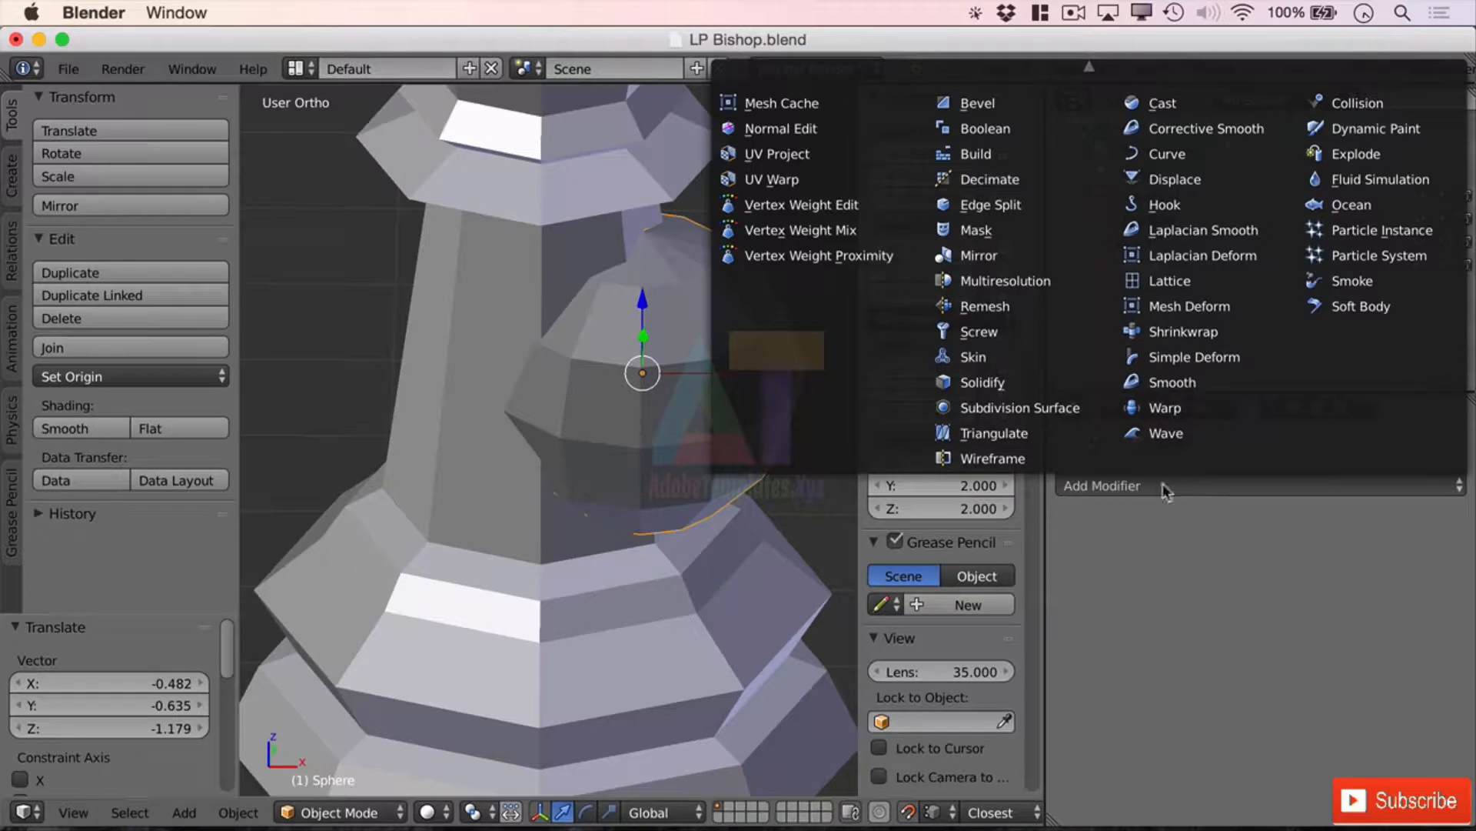
mouse_move(1027, 28)
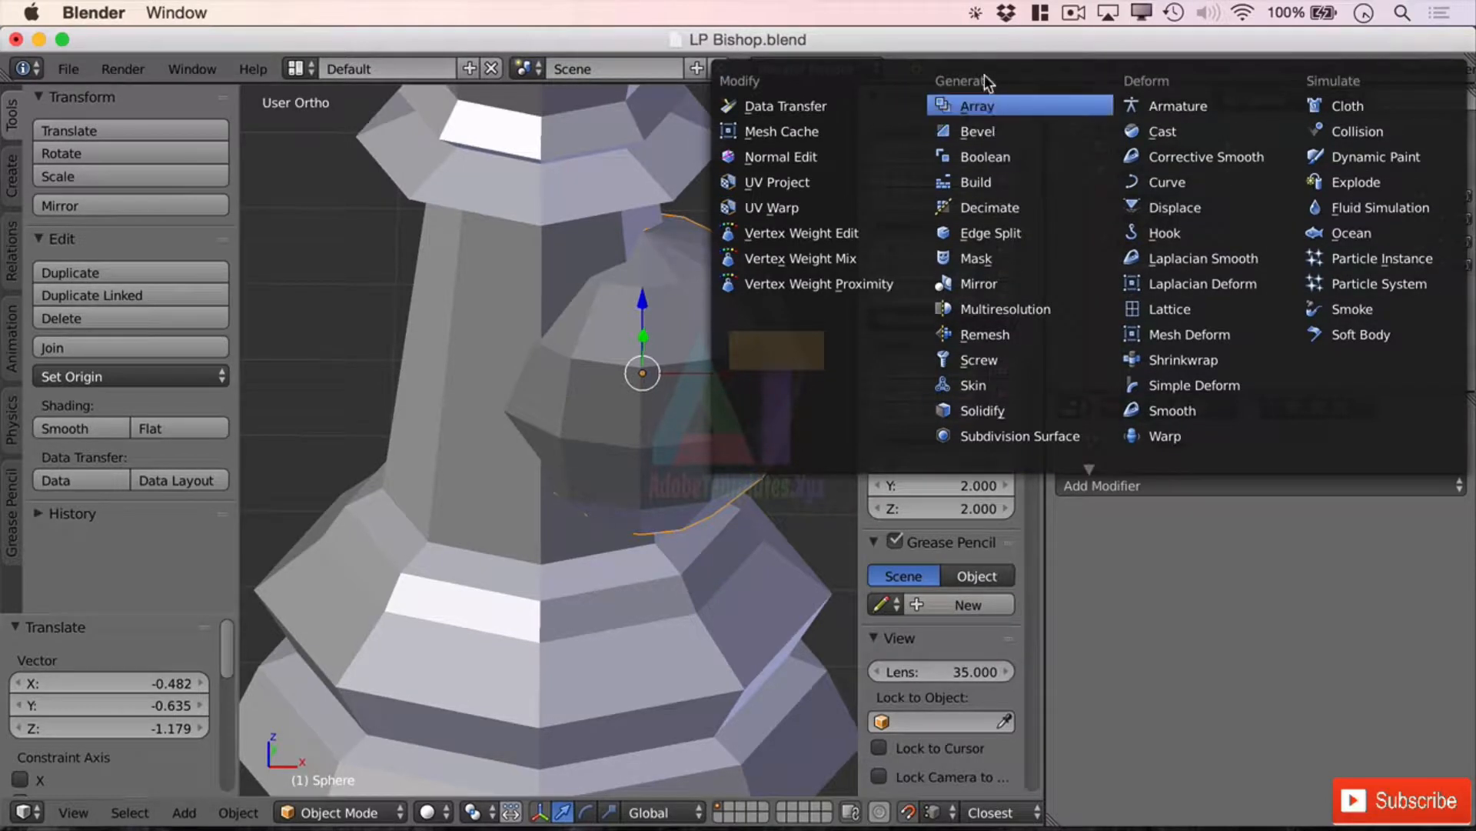
left_click(1018, 155)
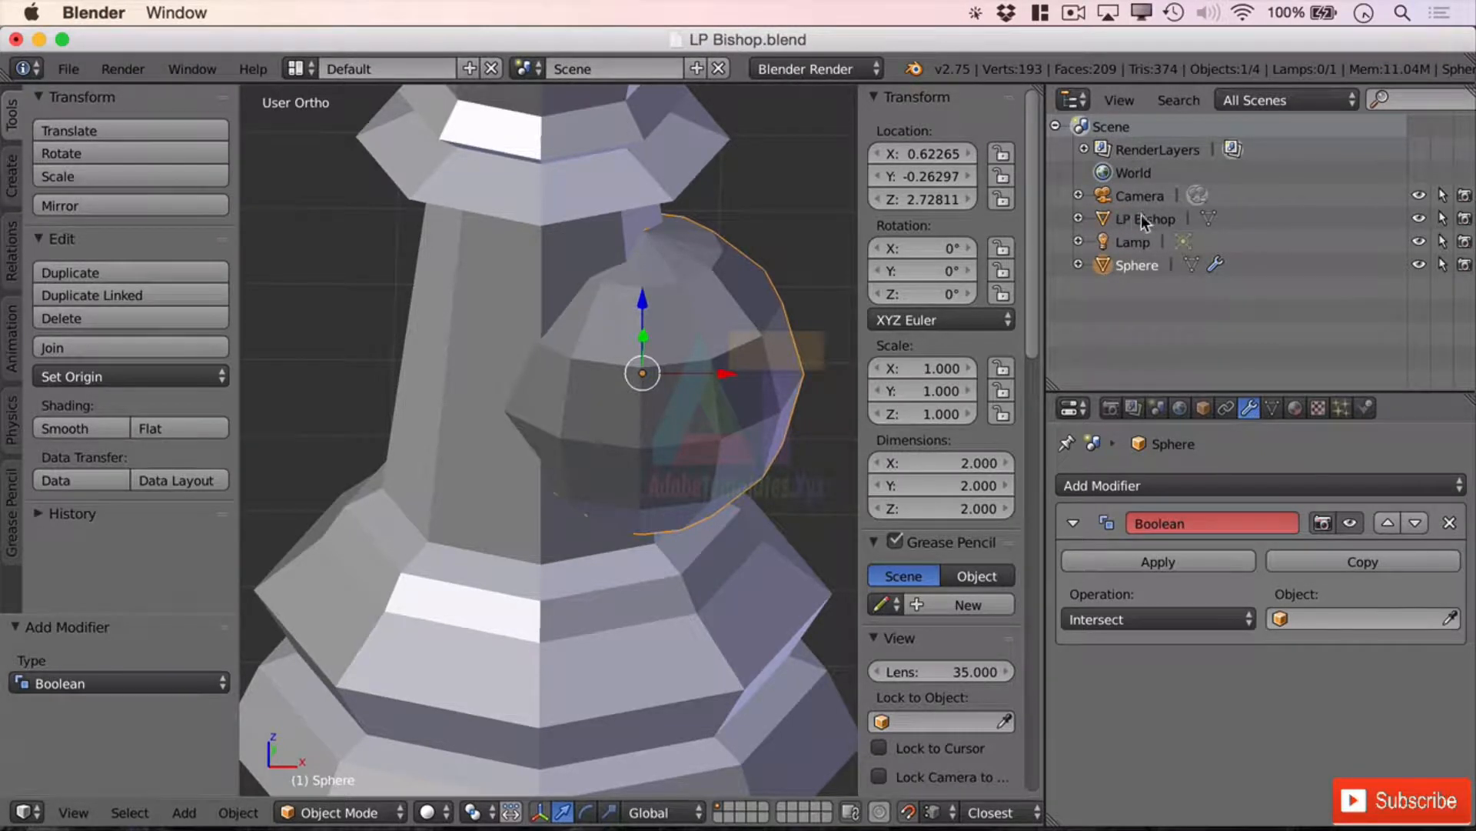
Choose LP Bishop as the Boolean object with the Intersect operation and apply the modifier
left_click(1321, 621)
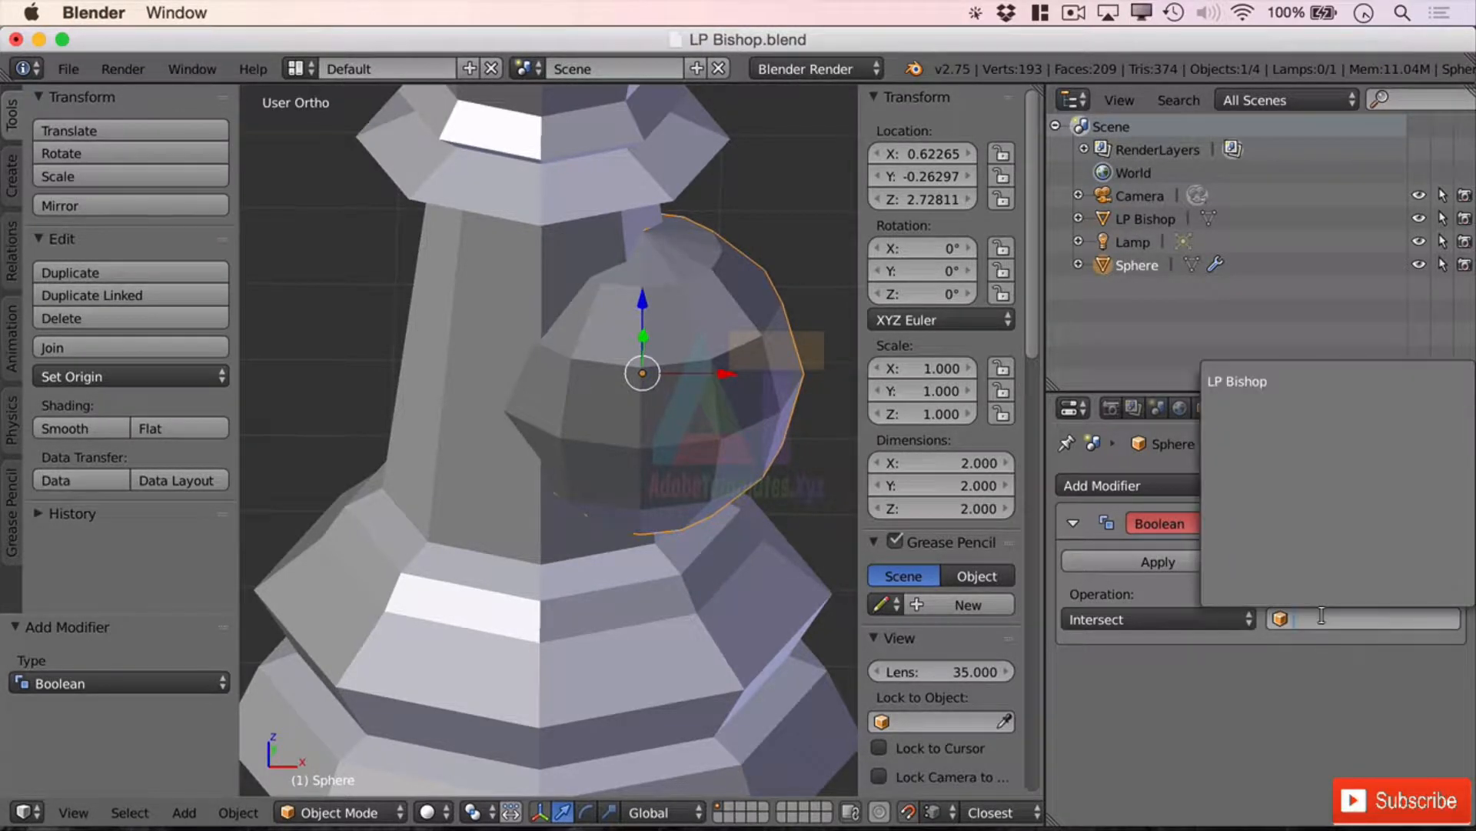
left_click(1244, 381)
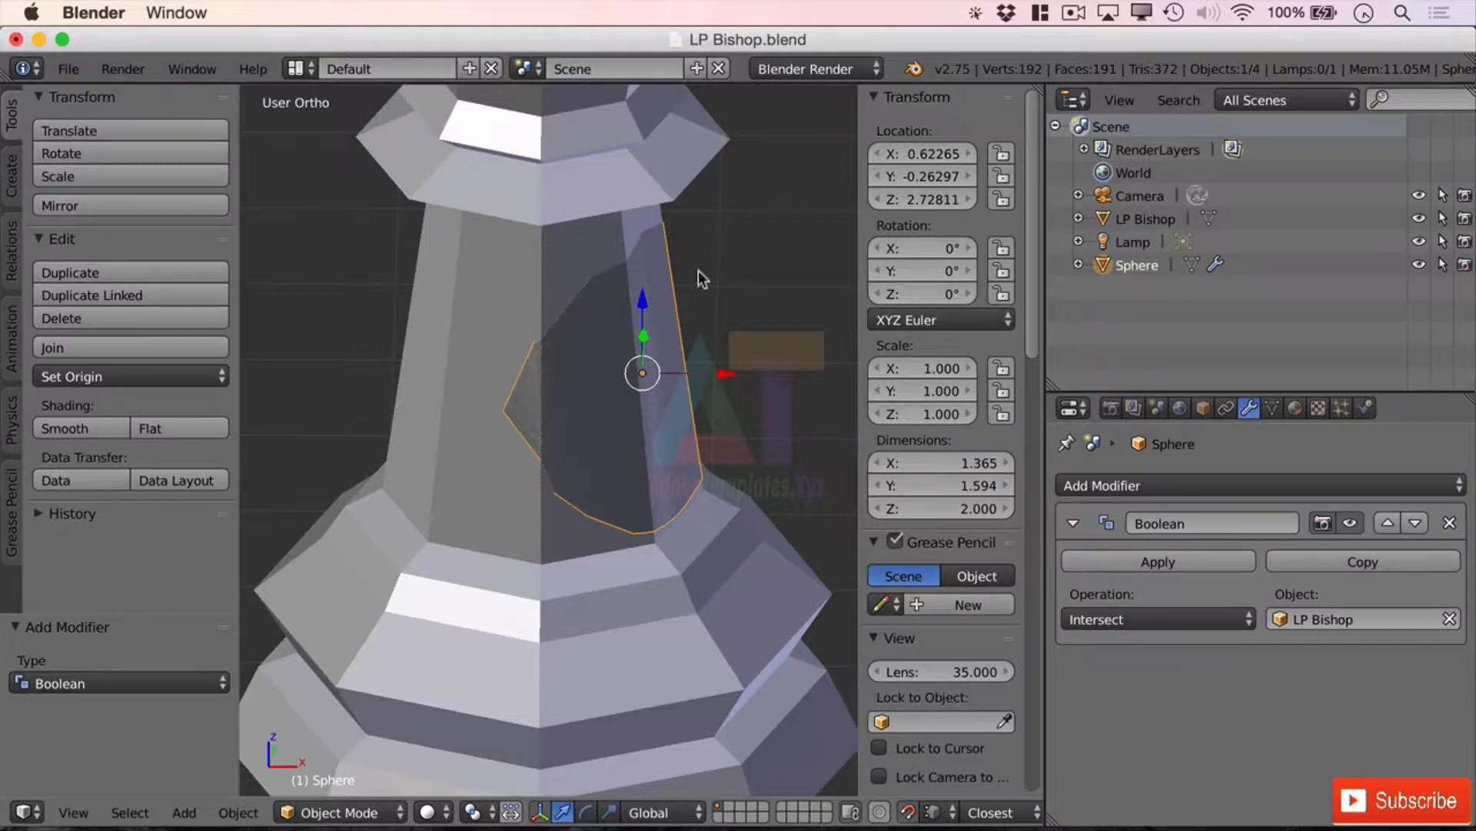
left_click(1166, 560)
Move the intersected piece about 1.51 along X out of the bishop and inspect its shape
left_click_drag(723, 374, 361, 419)
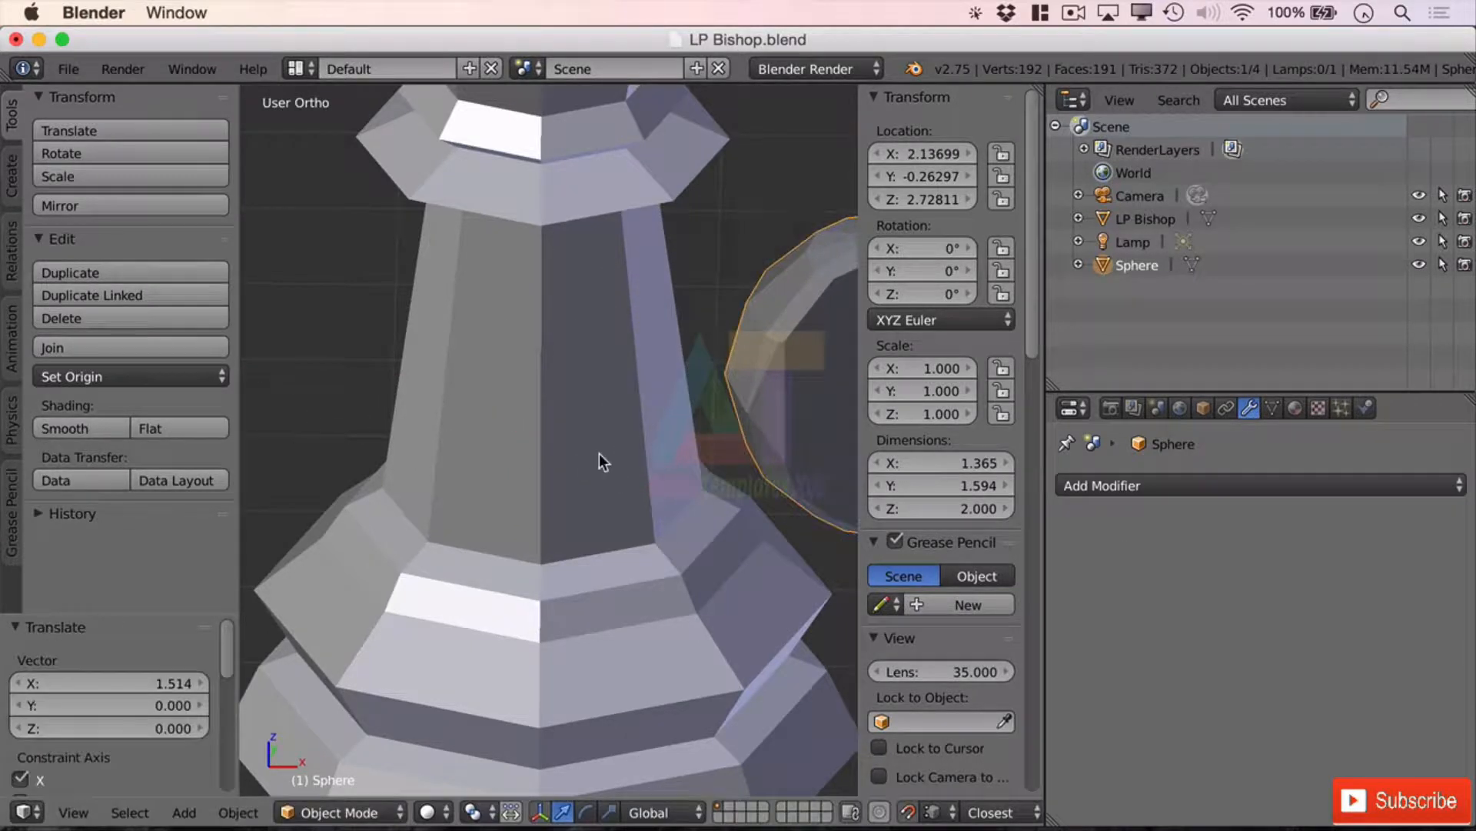
middle_click_drag(594, 454, 499, 451)
scroll(507, 453, "down", 5)
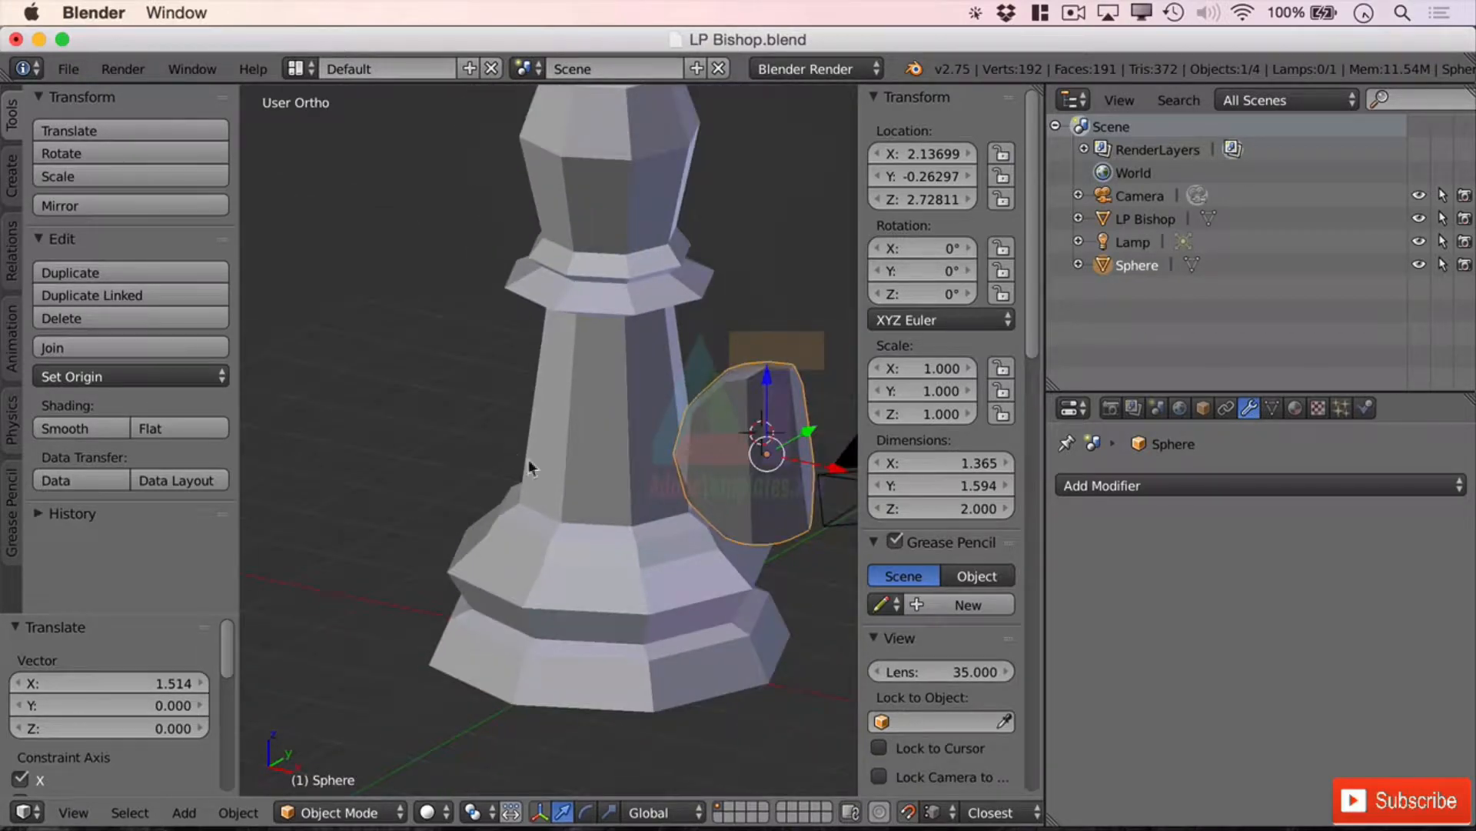
middle_click_drag(630, 515, 487, 502)
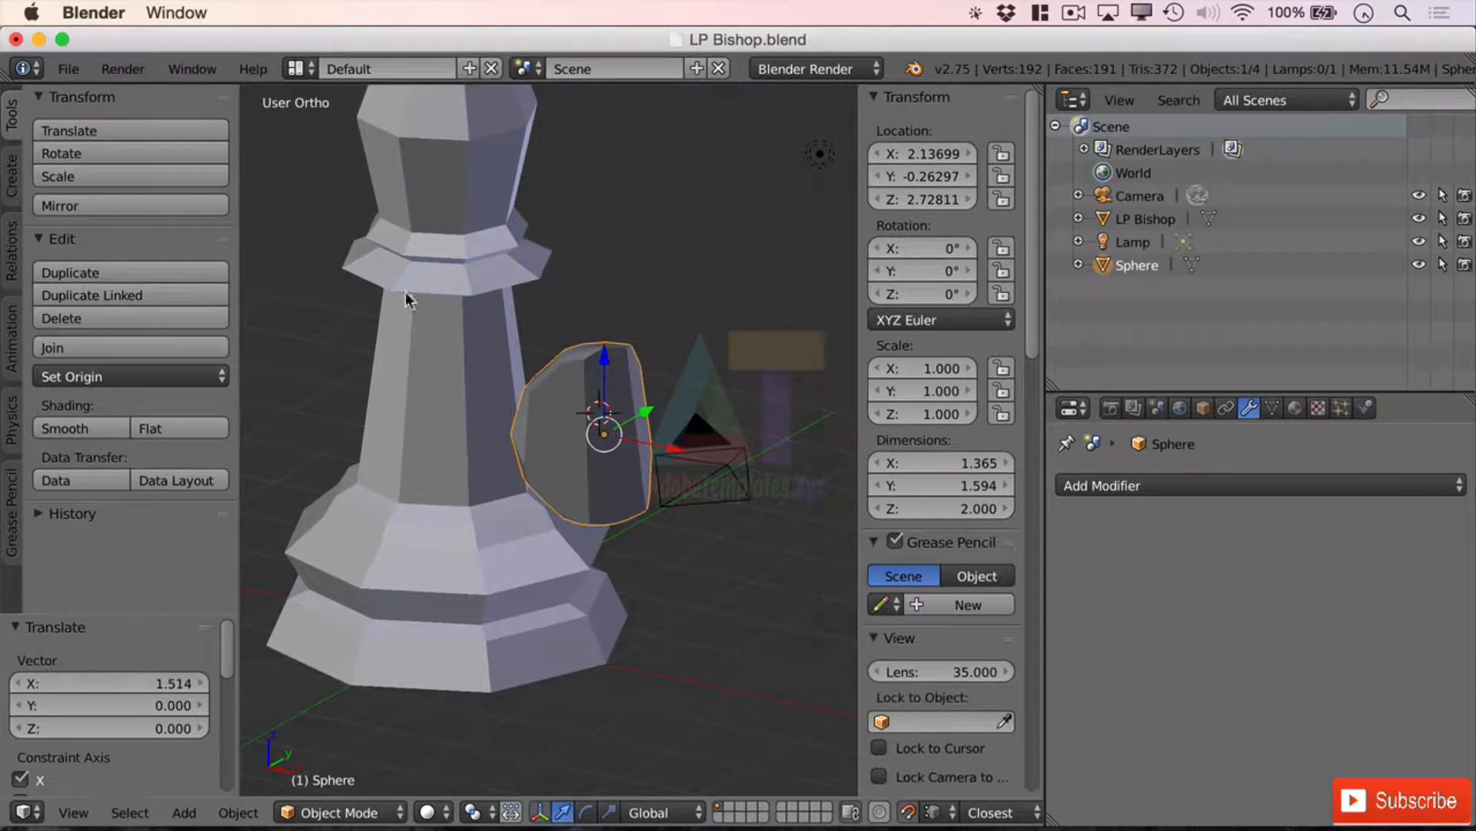
middle_click_drag(552, 415, 509, 431)
scroll(385, 366, "up", 2)
Undo the piece's move and the applied Boolean, back to the modifier without an object
key("super+z")
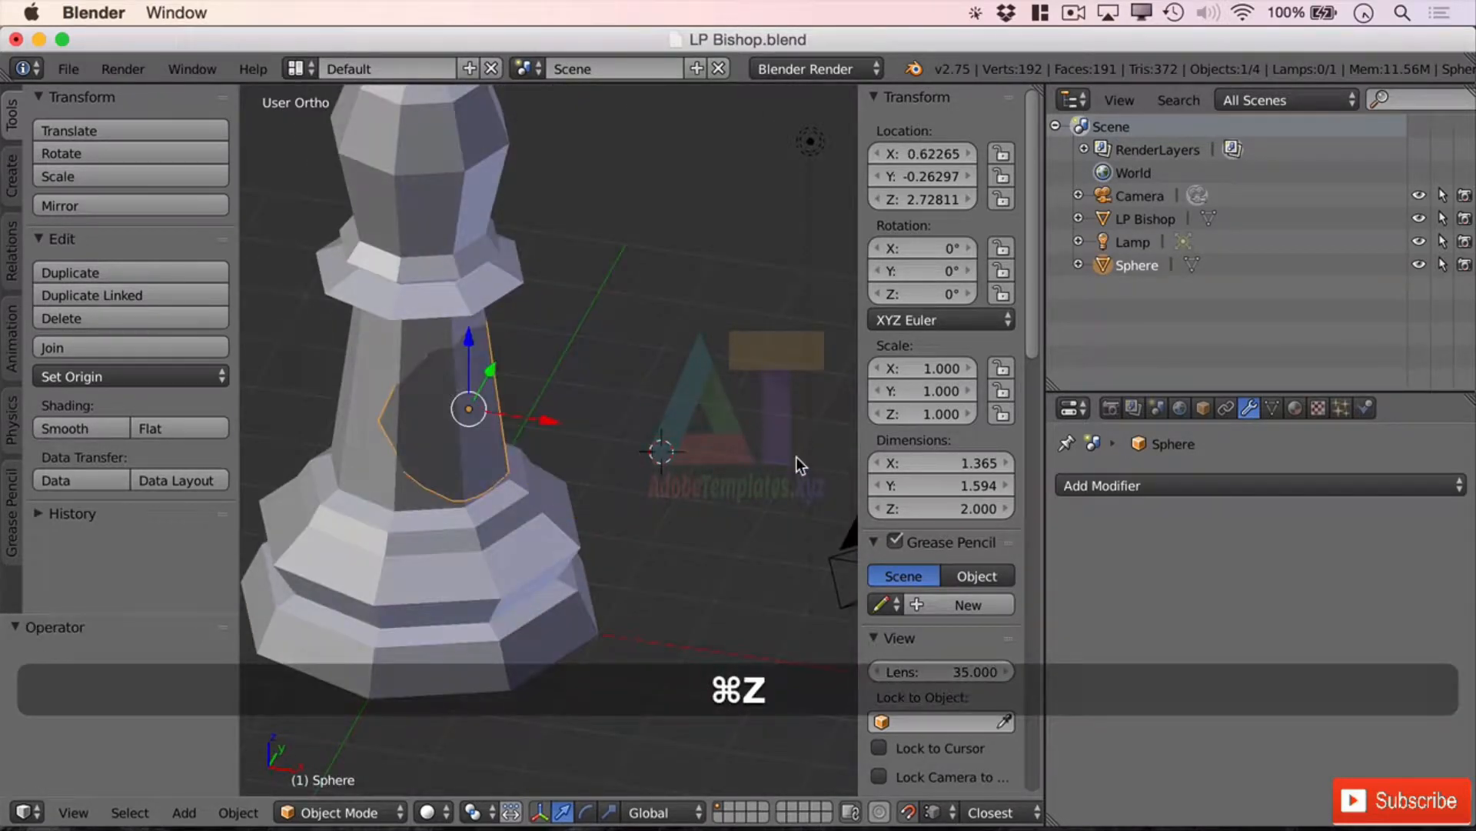
key("super+z")
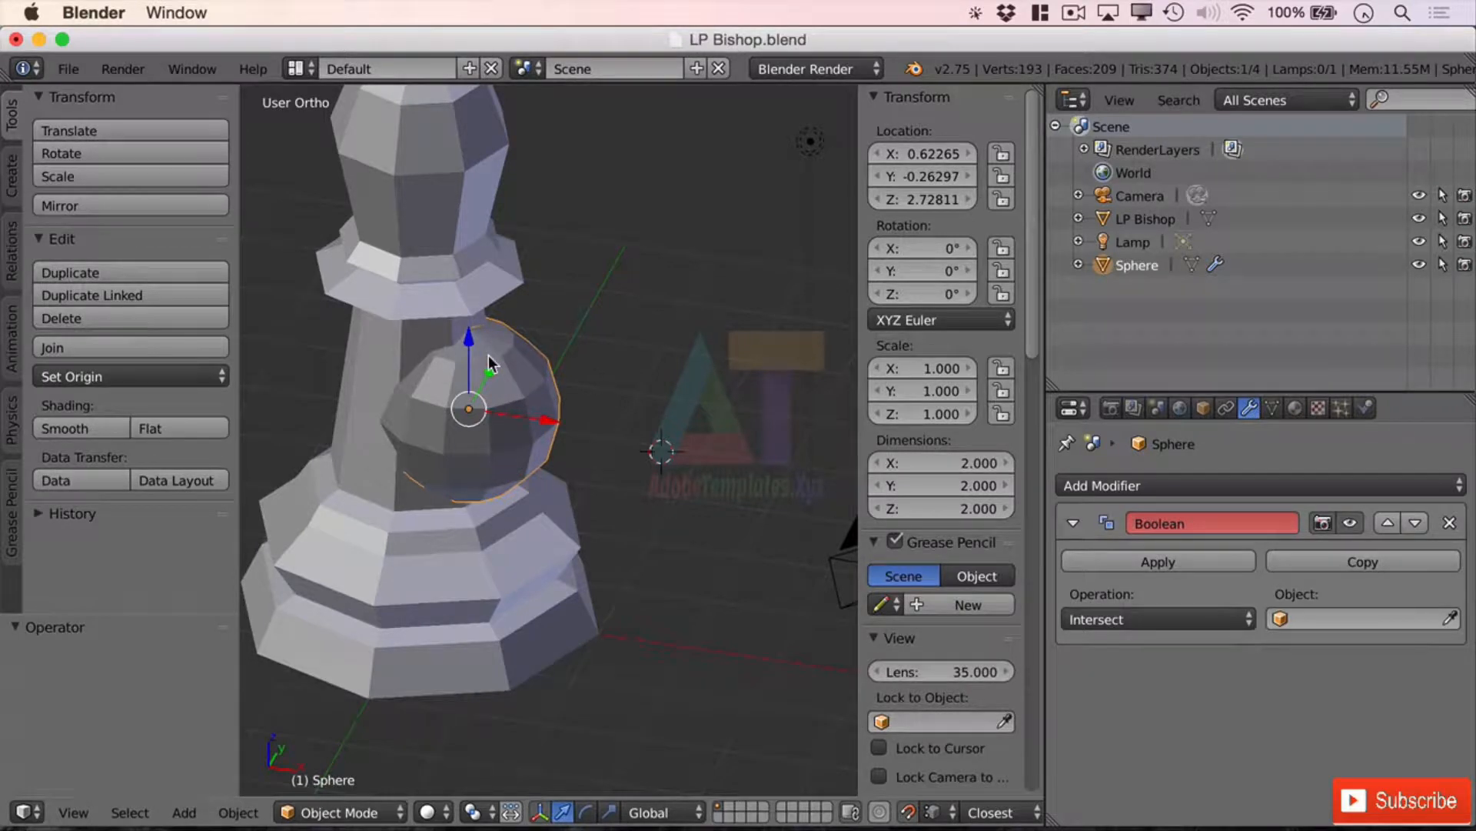
Switch the viewport to wireframe and choose LP Bishop as the object of the sphere's Boolean modifier
key("z")
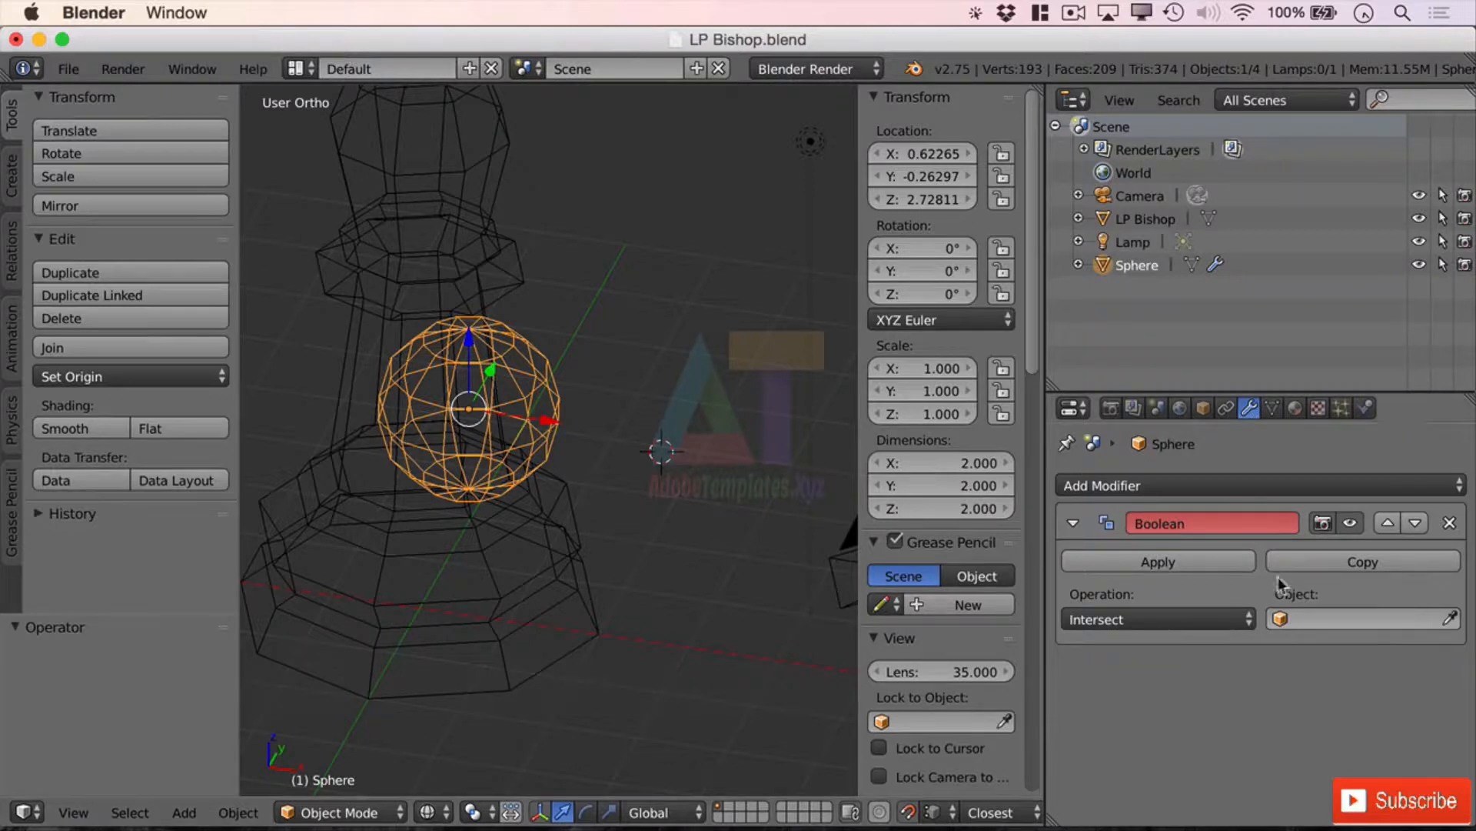
left_click(1312, 626)
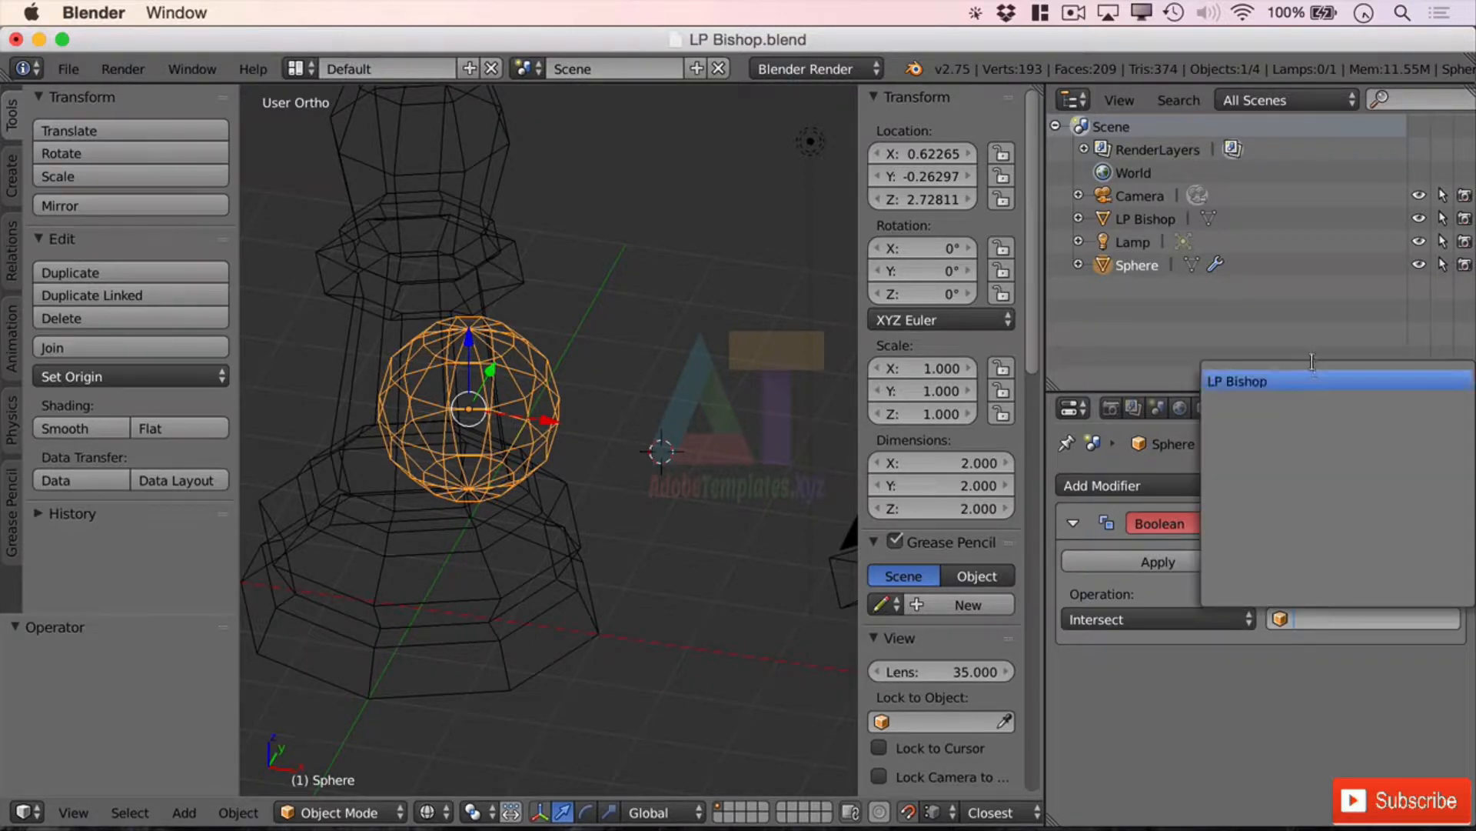
left_click(1261, 381)
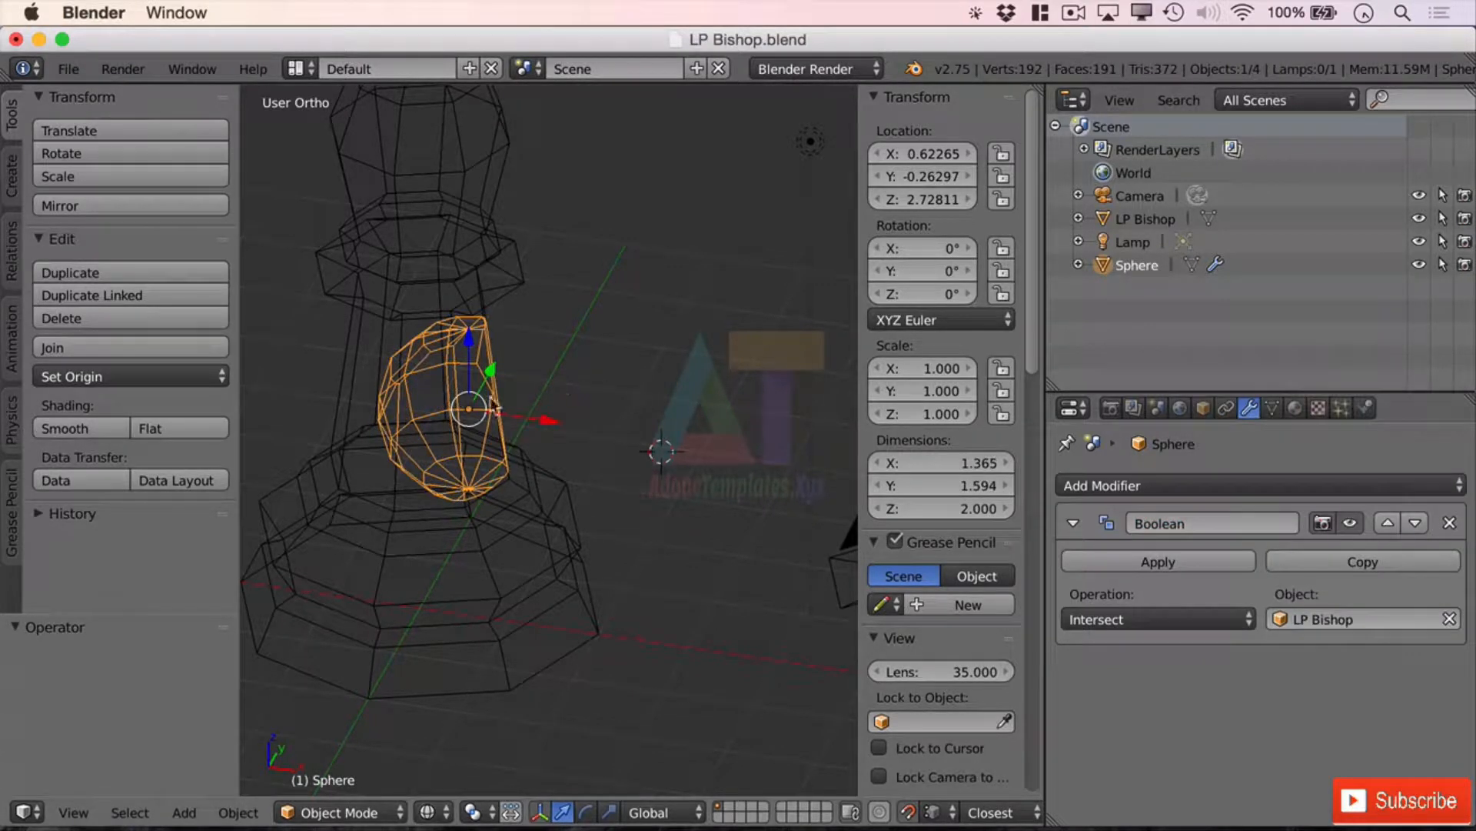
Move the sphere by about 0.32 along X and 0.10 along Y to shift its intersection with the bishop
key("g")
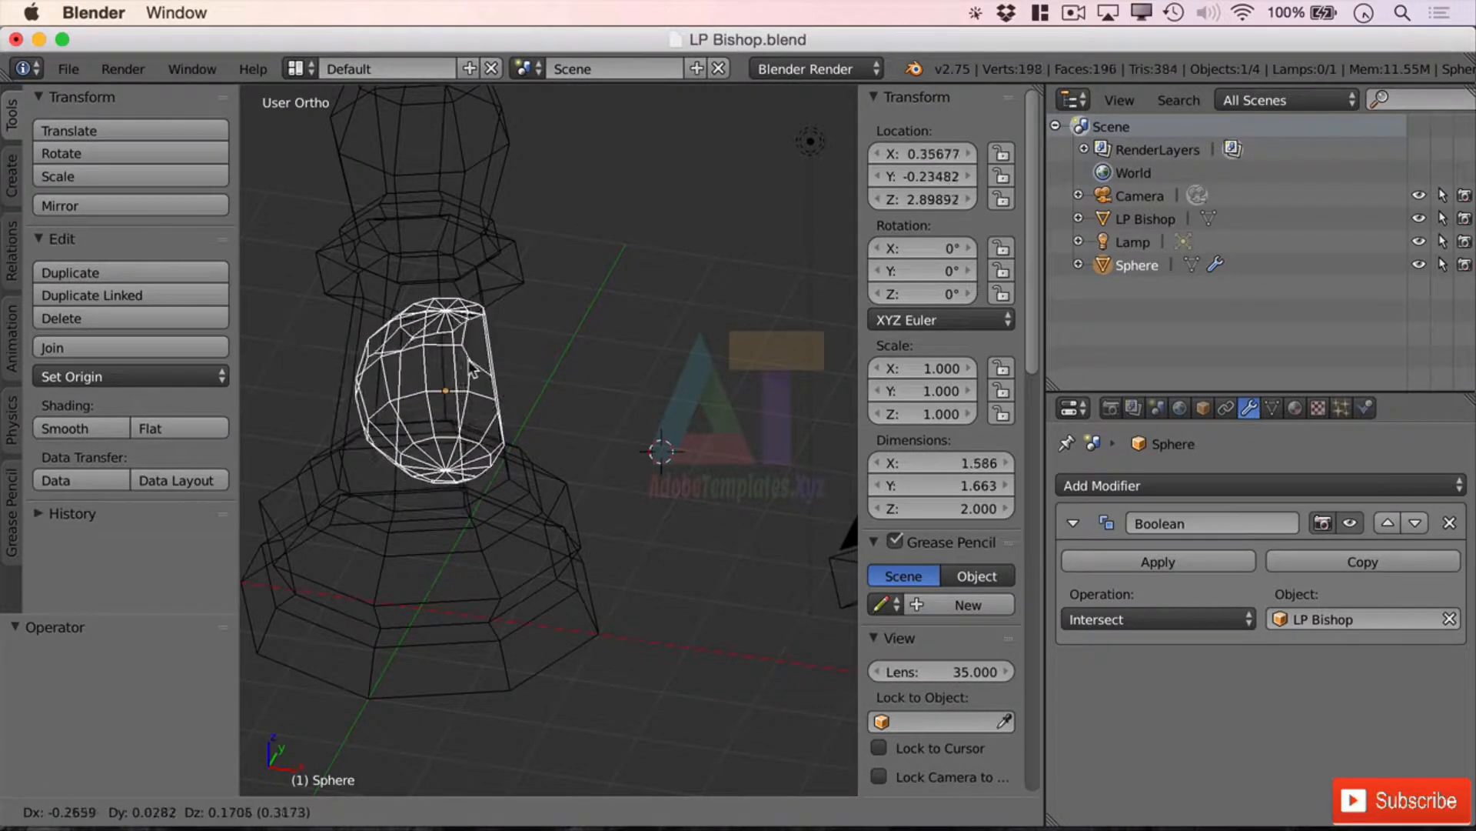
left_click(520, 382)
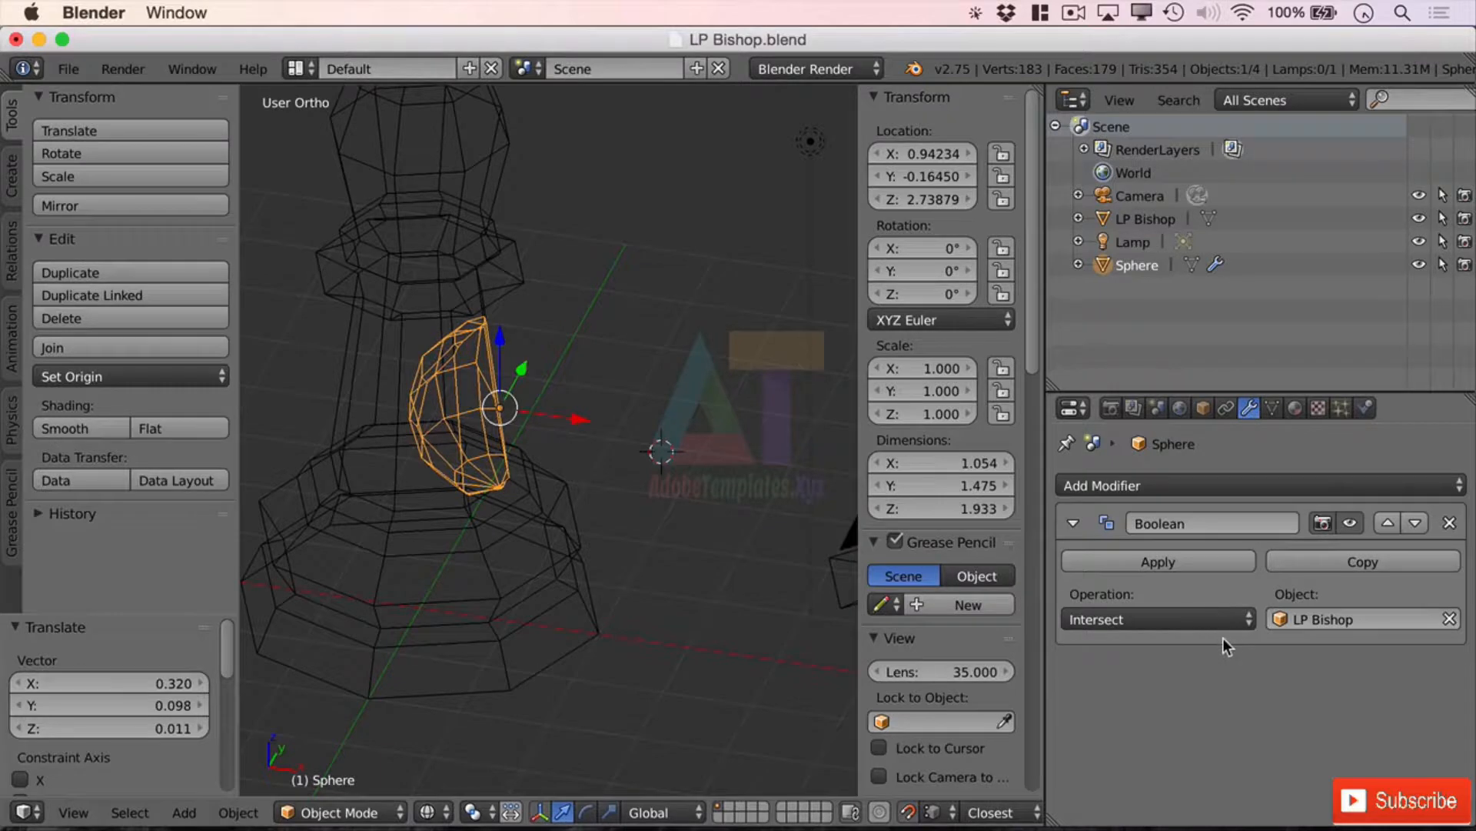
Set the sphere's Boolean operation to Union and move the sphere about -0.25 along X and 0.10 along Z
left_click(1123, 619)
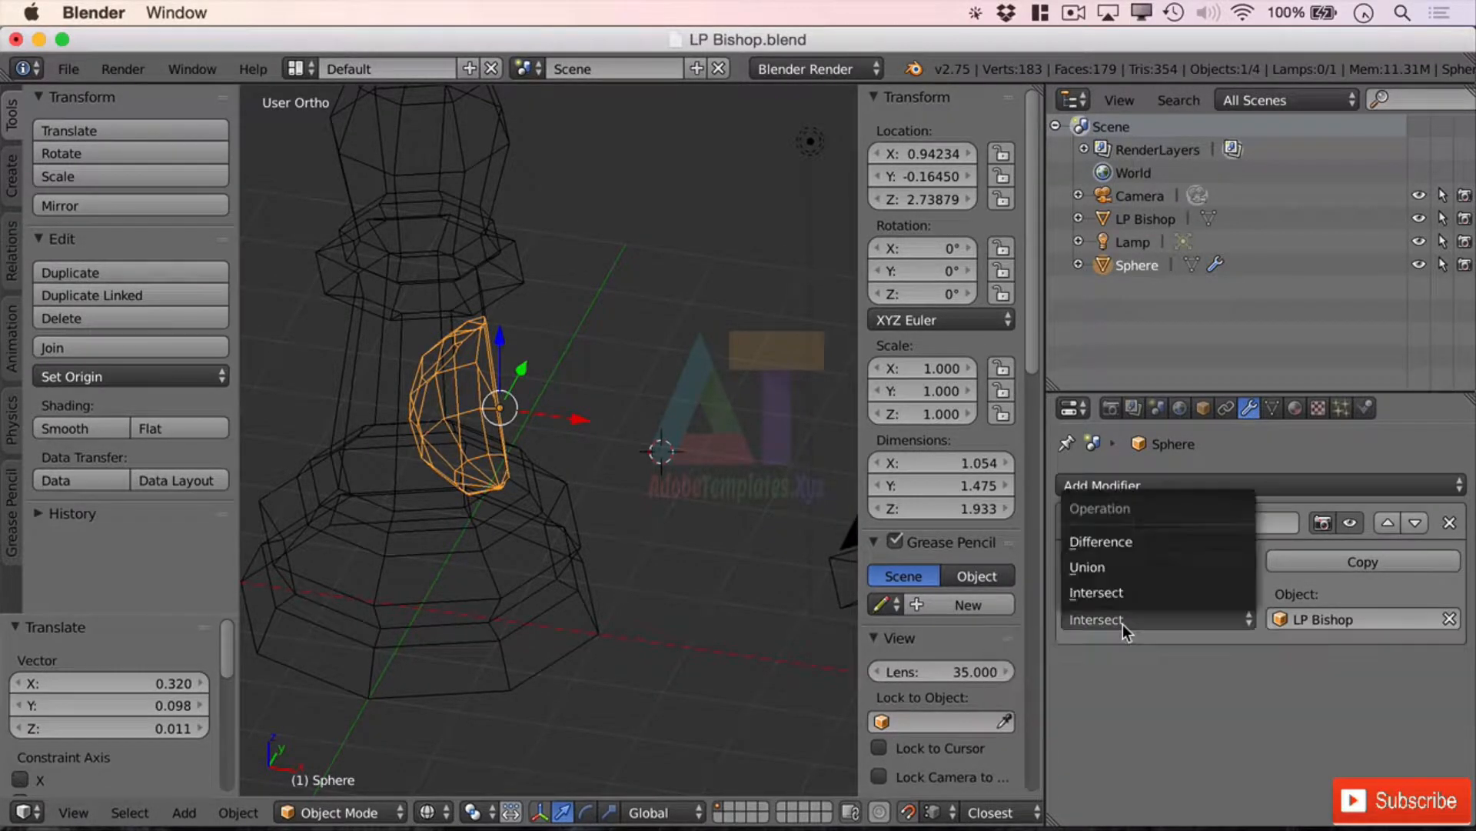
left_click(1165, 566)
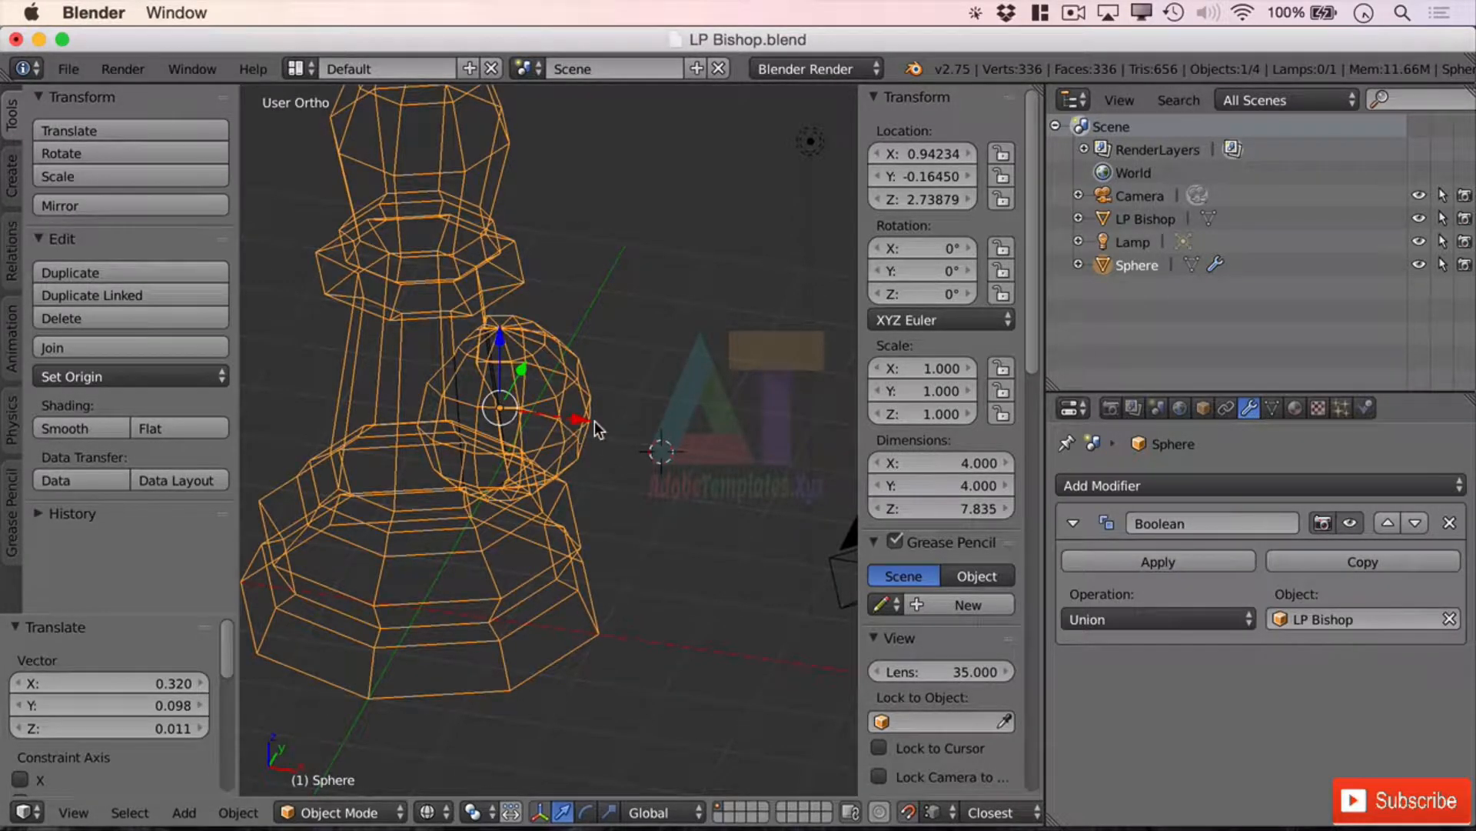
key("g")
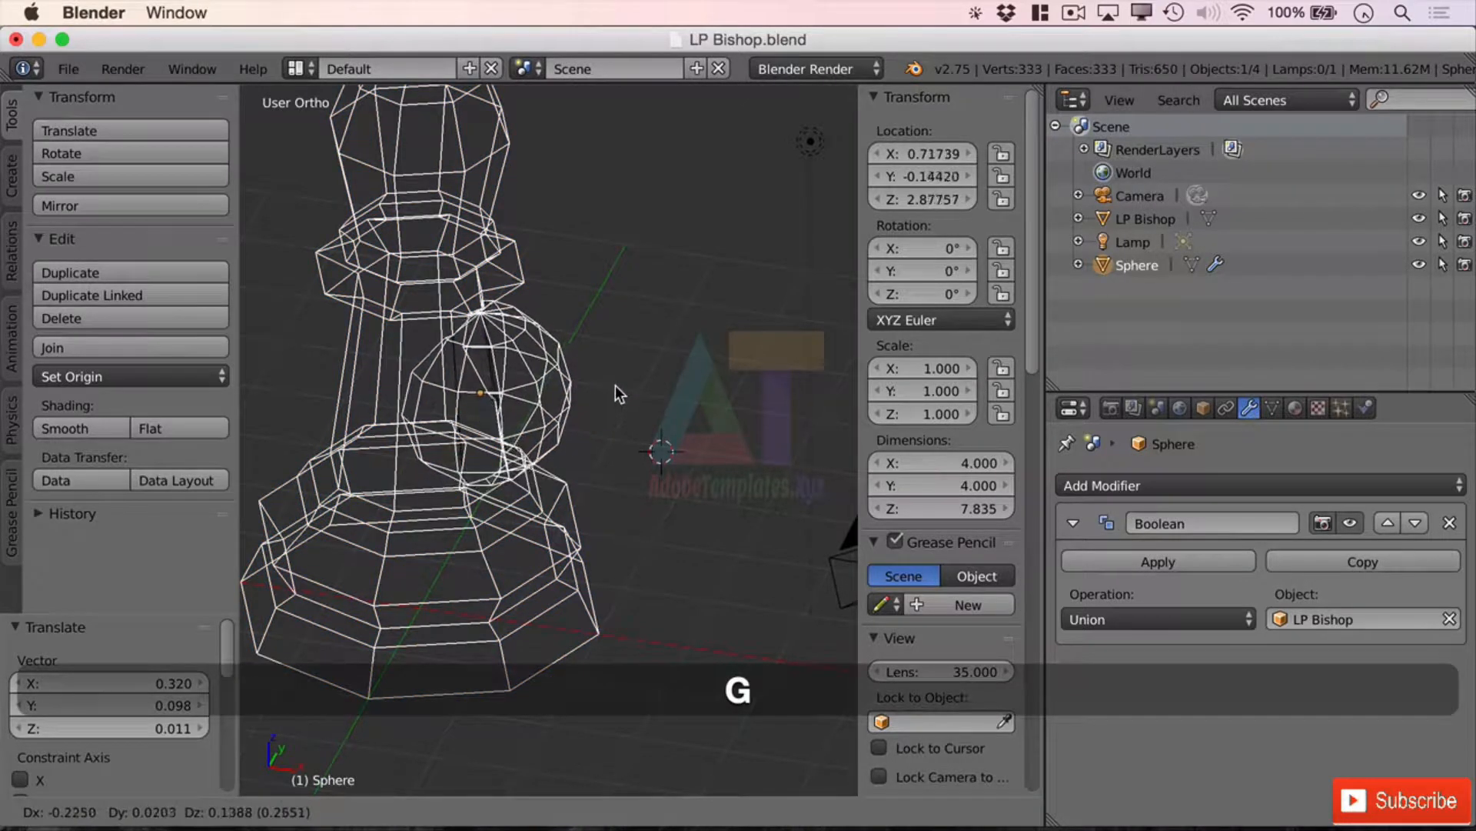
left_click(612, 389)
mouse_move(508, 456)
middle_mouse_down()
mouse_move(538, 435)
mouse_move(497, 432)
middle_mouse_up()
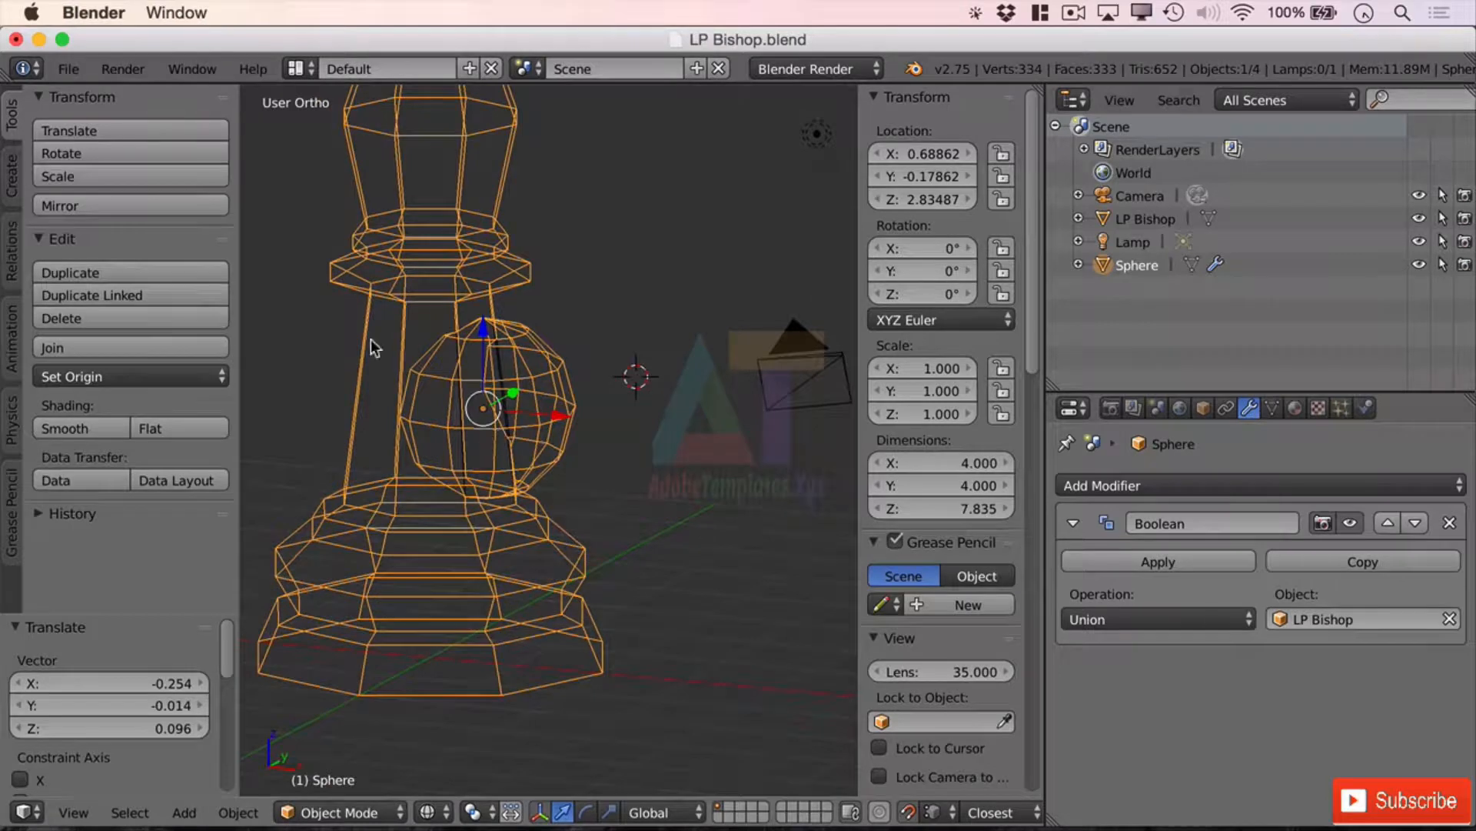
middle_click_drag(371, 339, 428, 374)
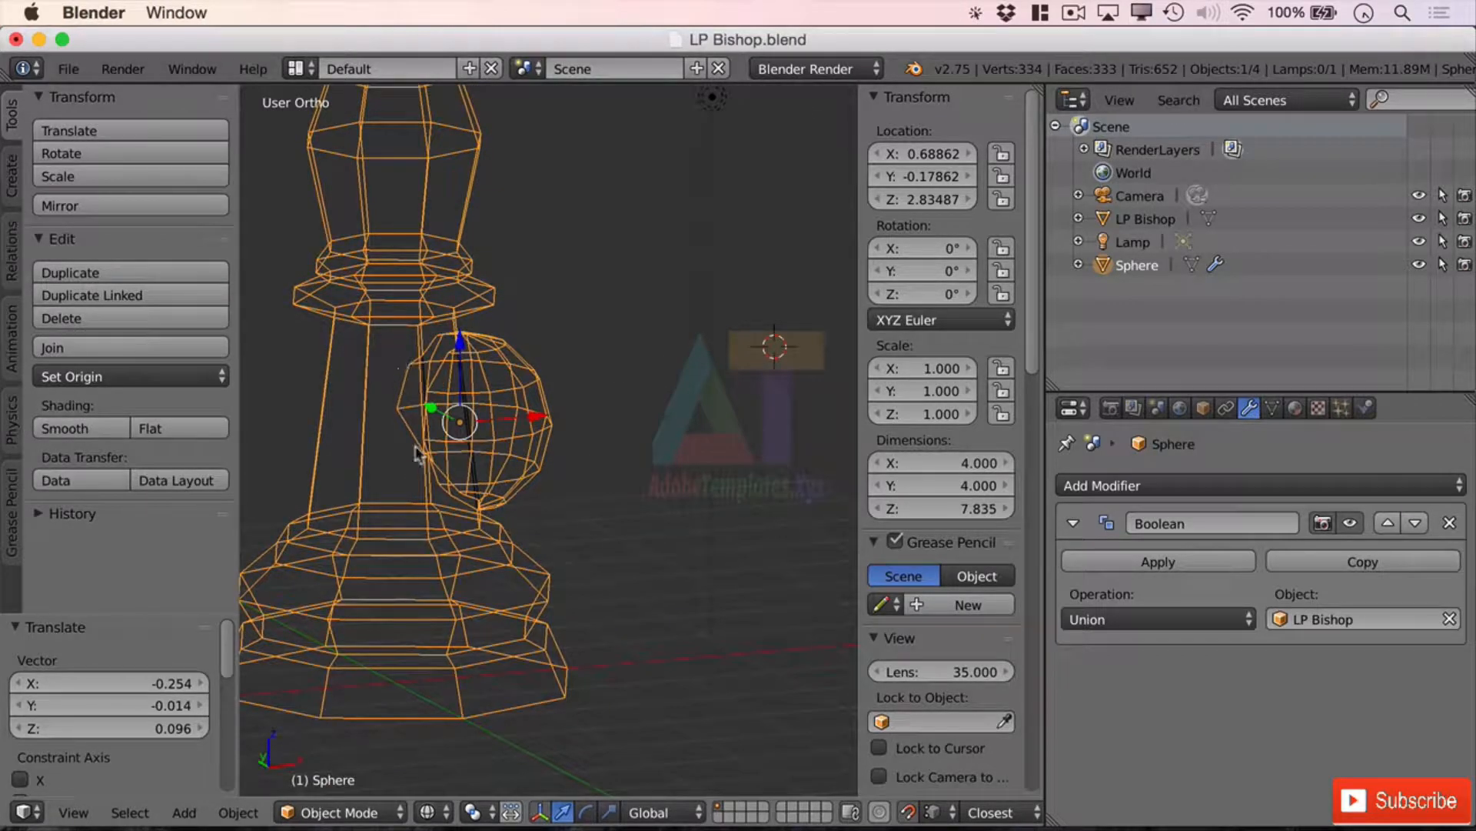
middle_click_drag(580, 293, 600, 304)
Change the sphere's Boolean operation to Difference and compare the cut in wireframe and solid shading
left_click(1130, 622)
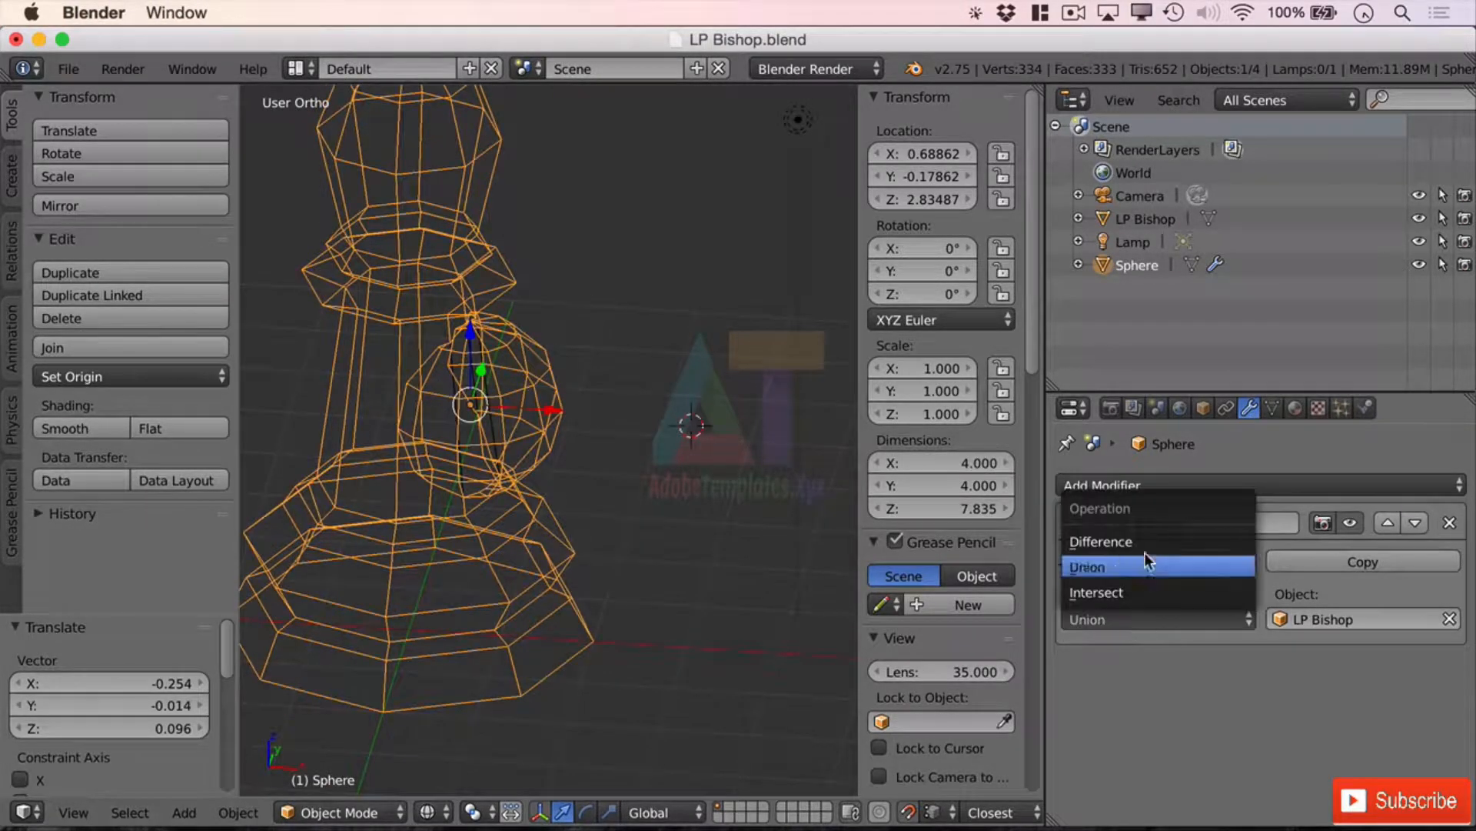
left_click(1143, 541)
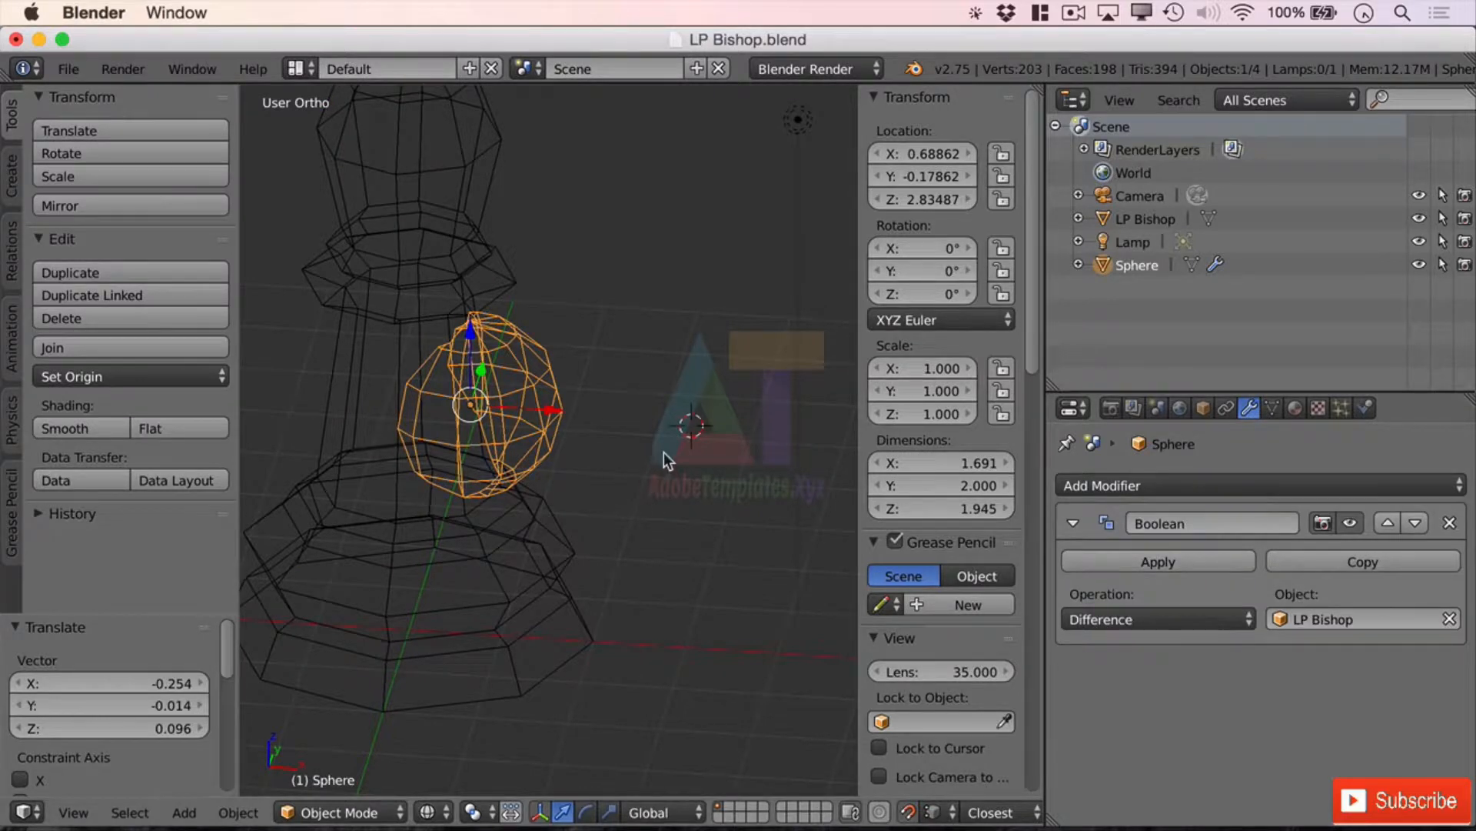
key("z")
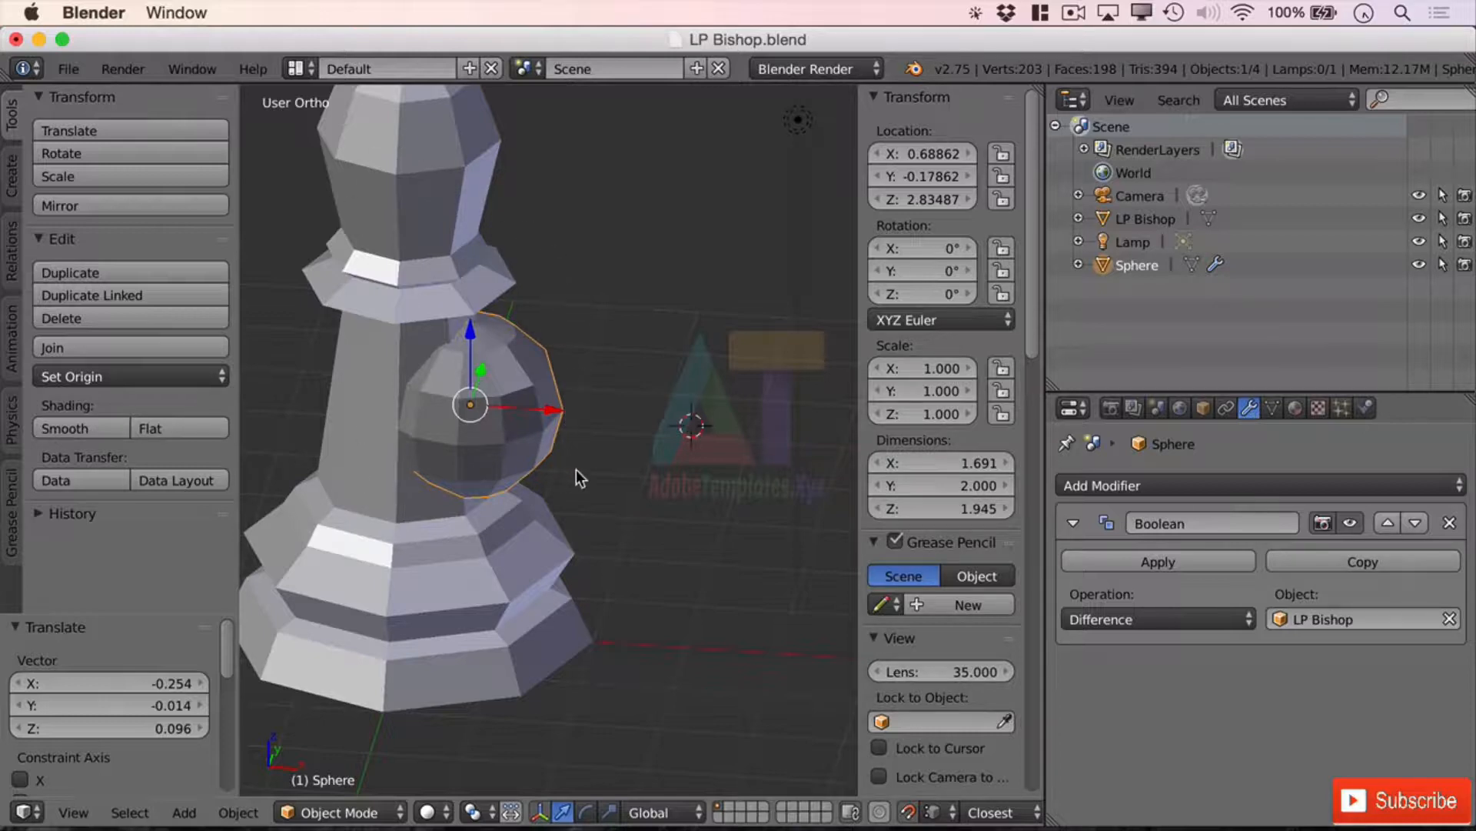
key("z")
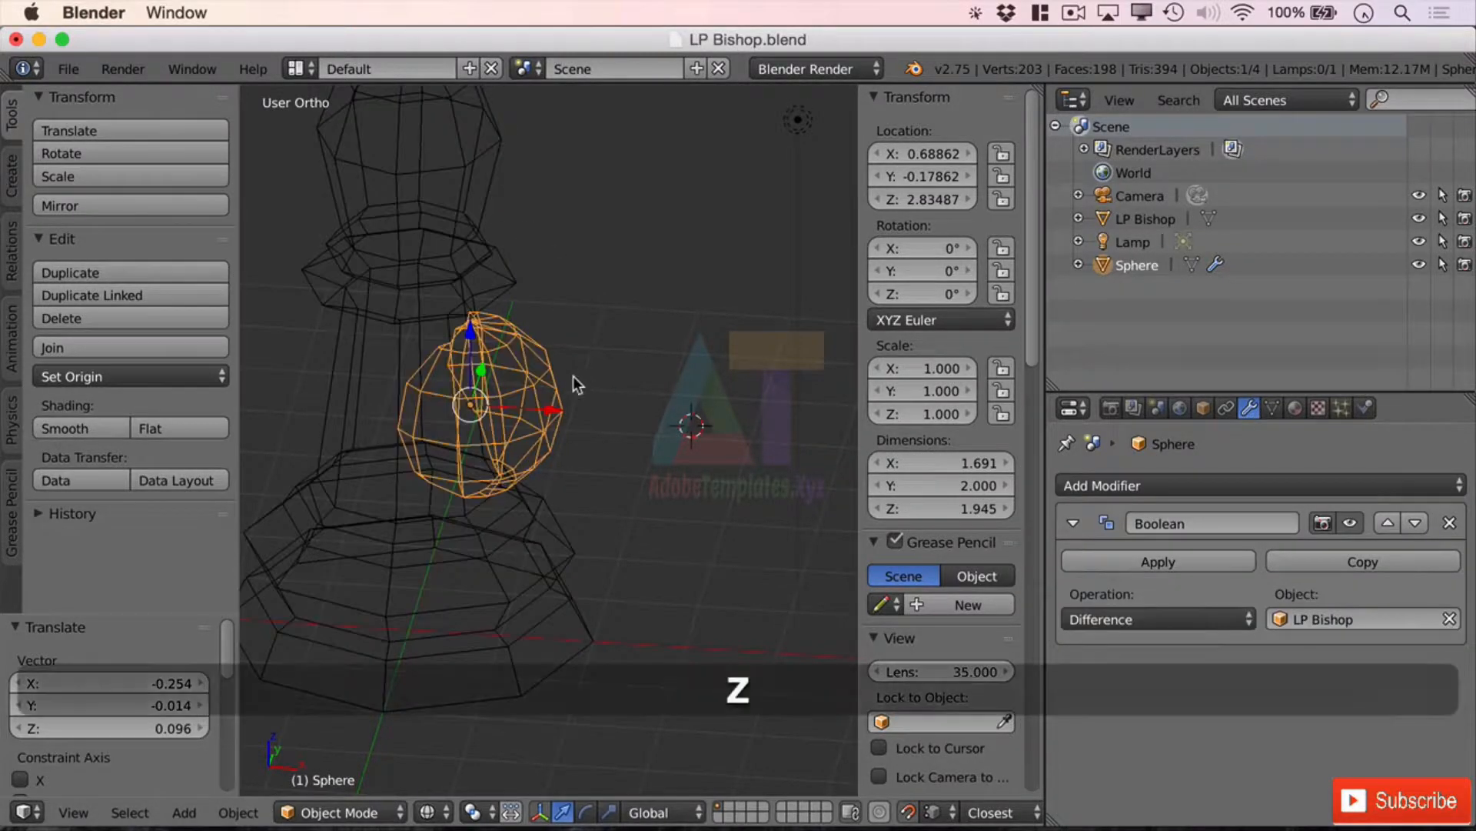
mouse_move(450, 286)
middle_mouse_down()
mouse_move(517, 403)
mouse_move(479, 403)
mouse_move(461, 421)
middle_mouse_up()
key("z")
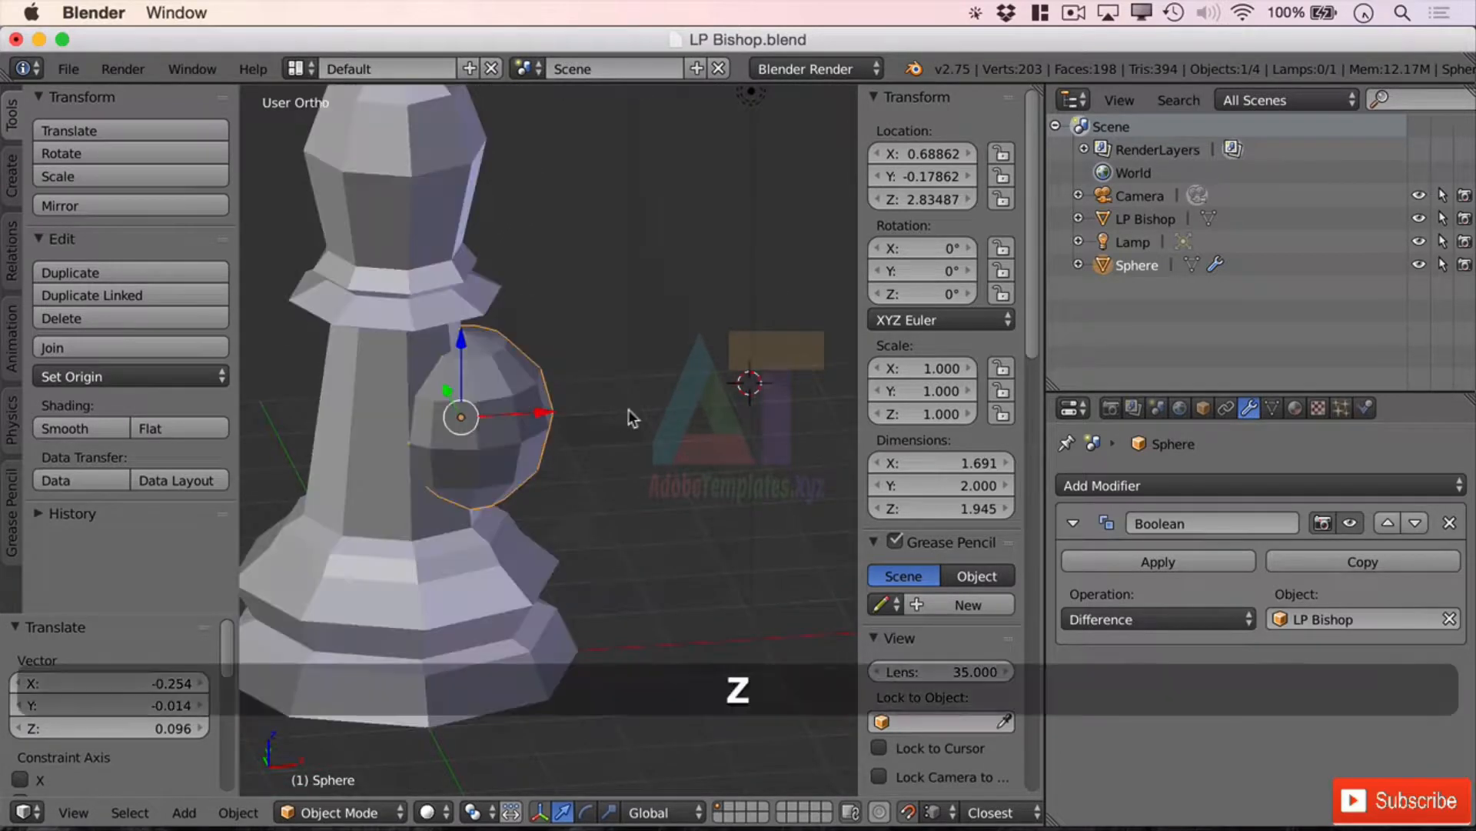
Apply the sphere's Boolean modifier and move the cut sphere about 1.74 along X and -0.35 along Y, away from the bishop
left_click(1215, 567)
key("g")
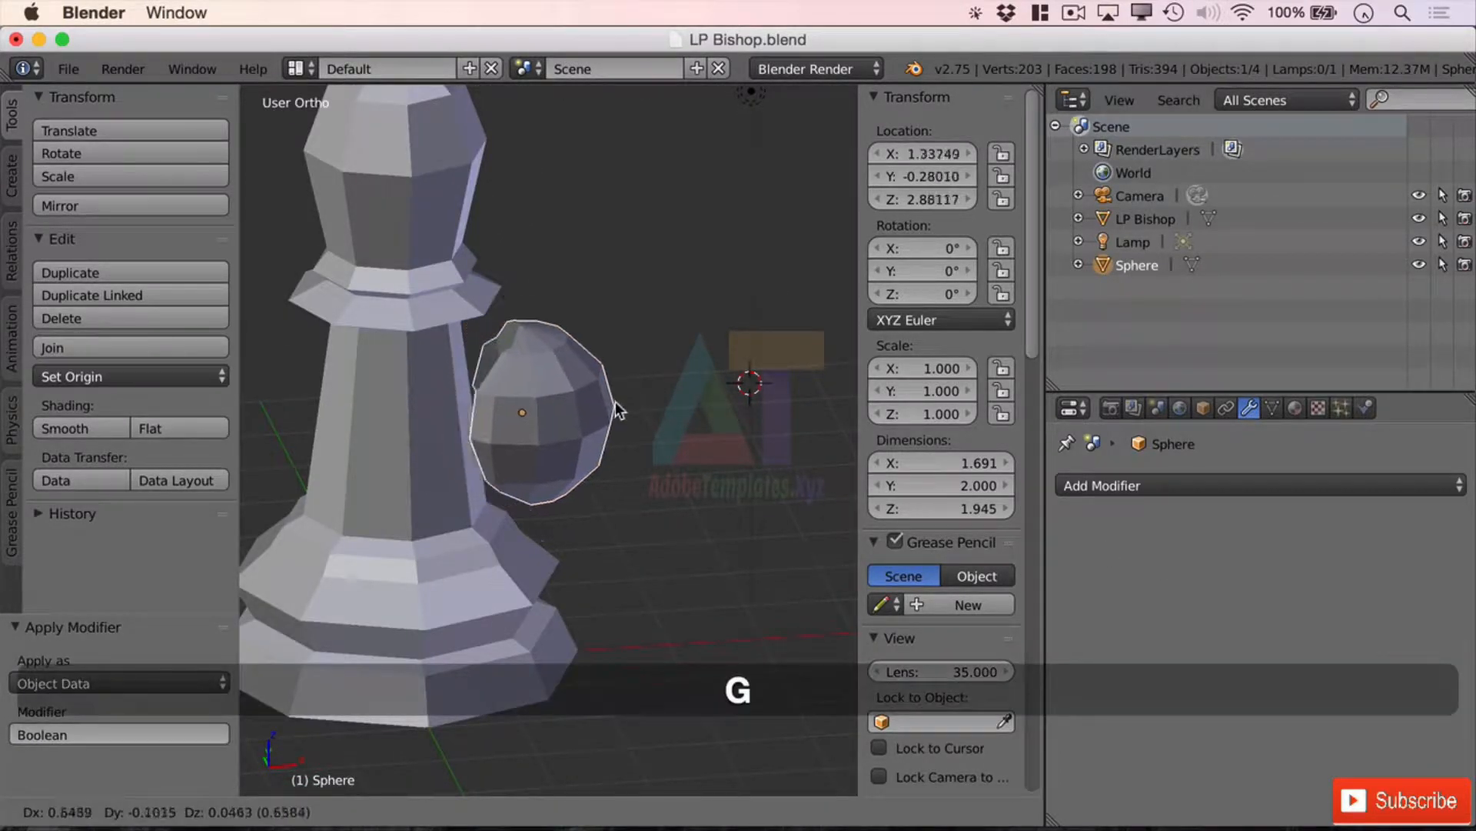
left_click(713, 413)
middle_click_drag(485, 489, 453, 500)
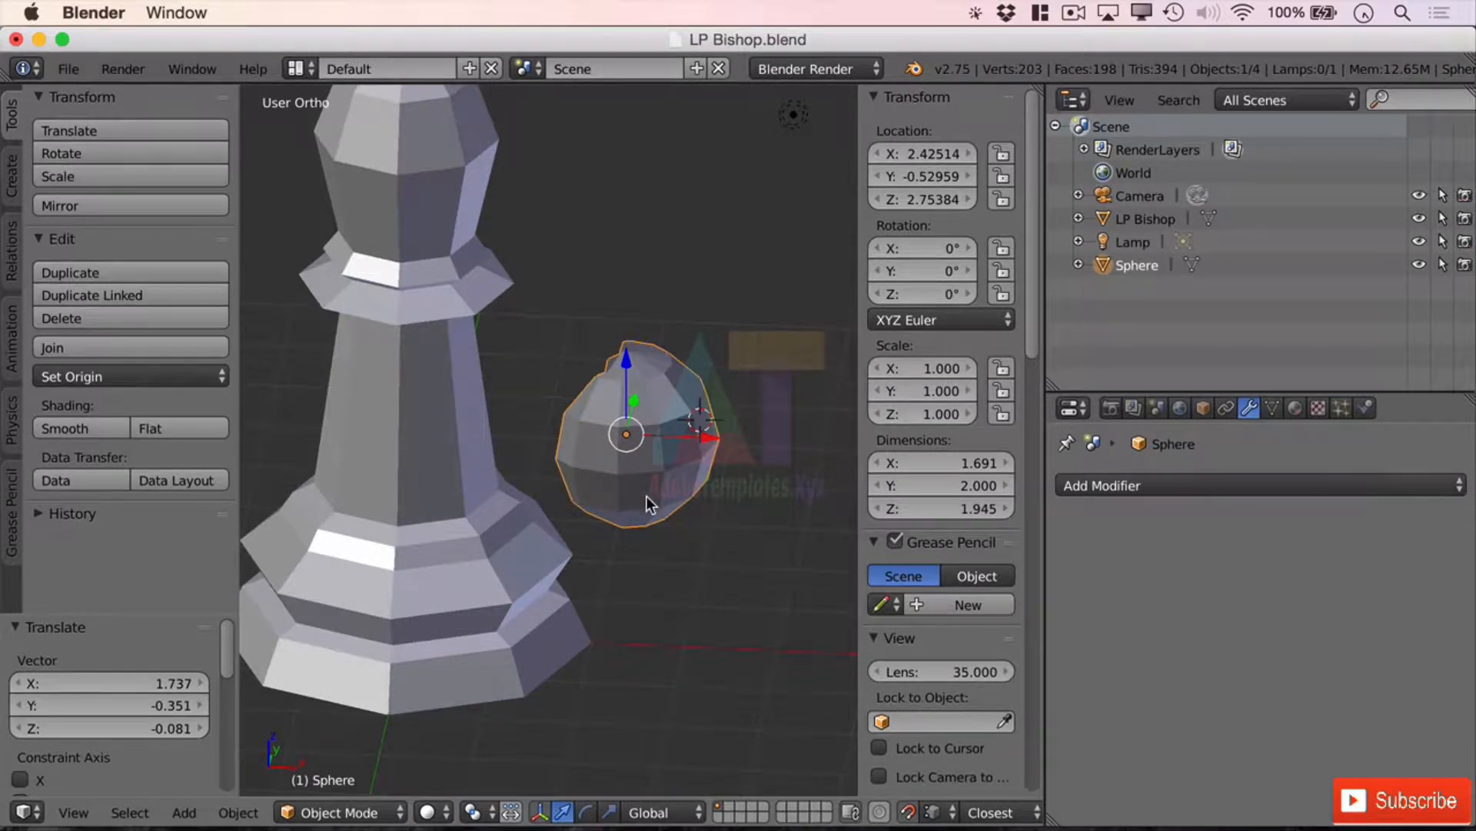
Undo the cut sphere's move and the applied Boolean modifier
key("super+z")
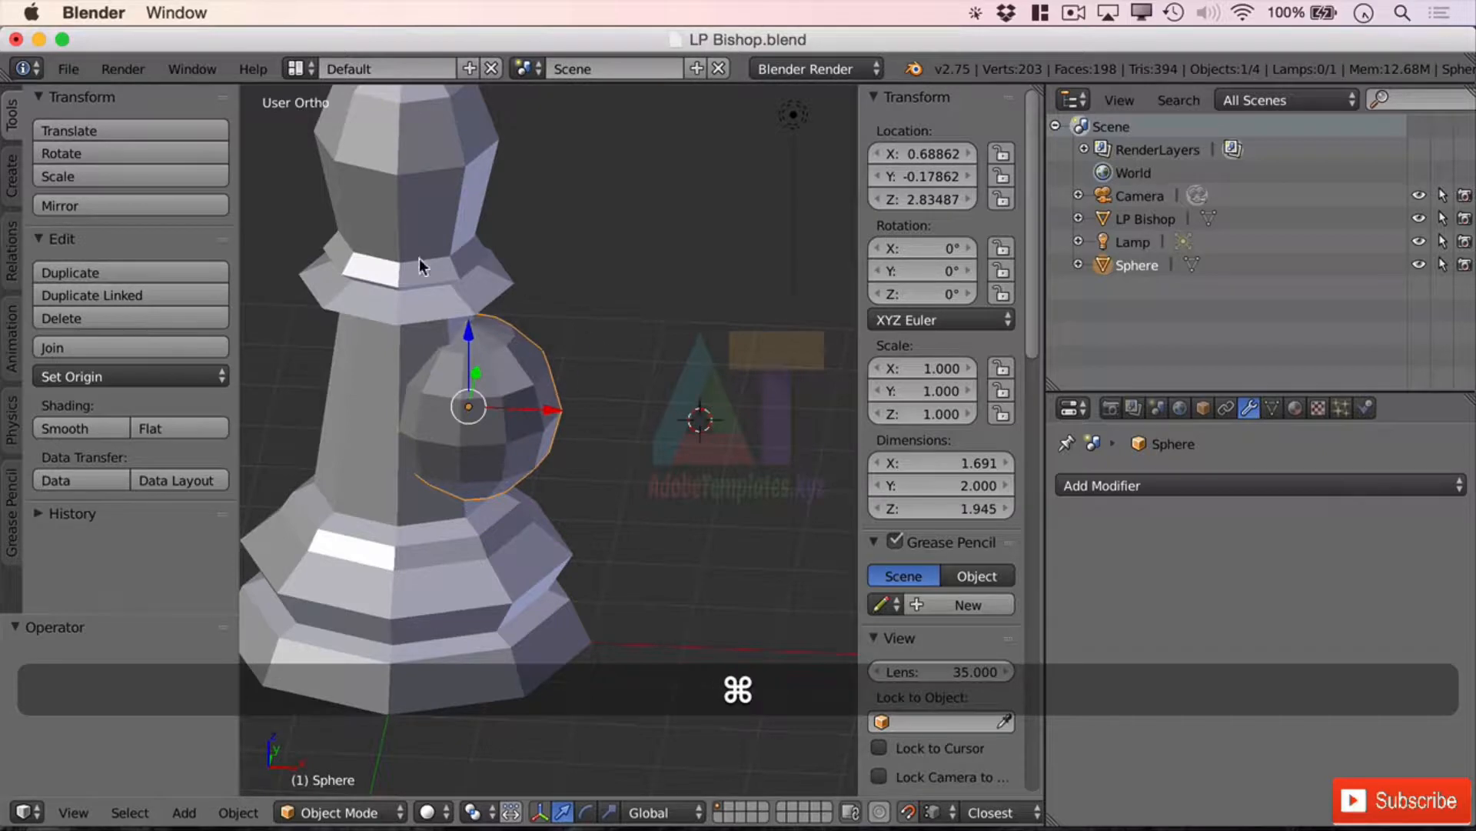
key("super+shift+z")
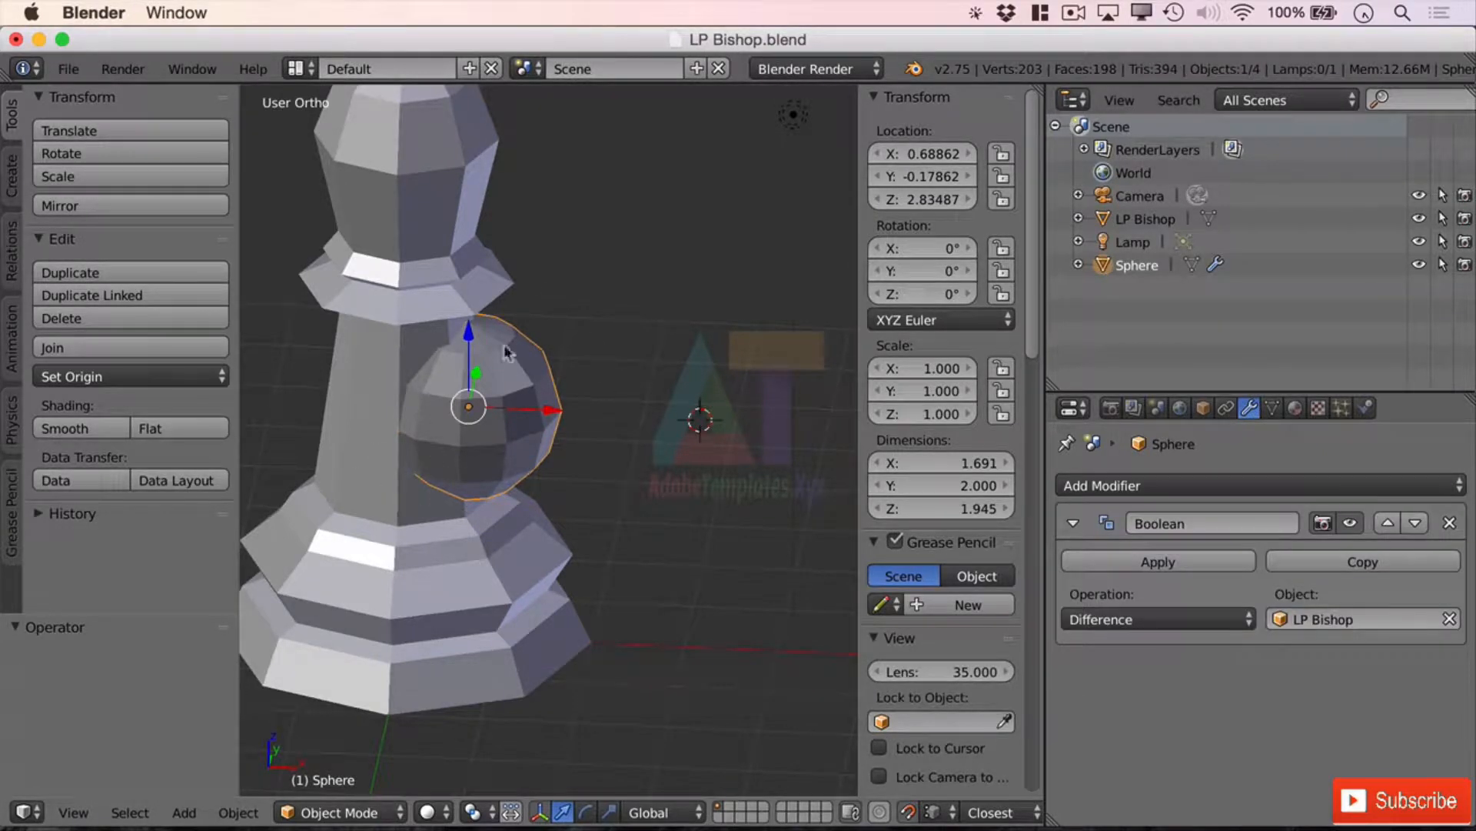
mouse_move(375, 432)
middle_mouse_down()
mouse_move(451, 423)
mouse_move(372, 410)
middle_mouse_up()
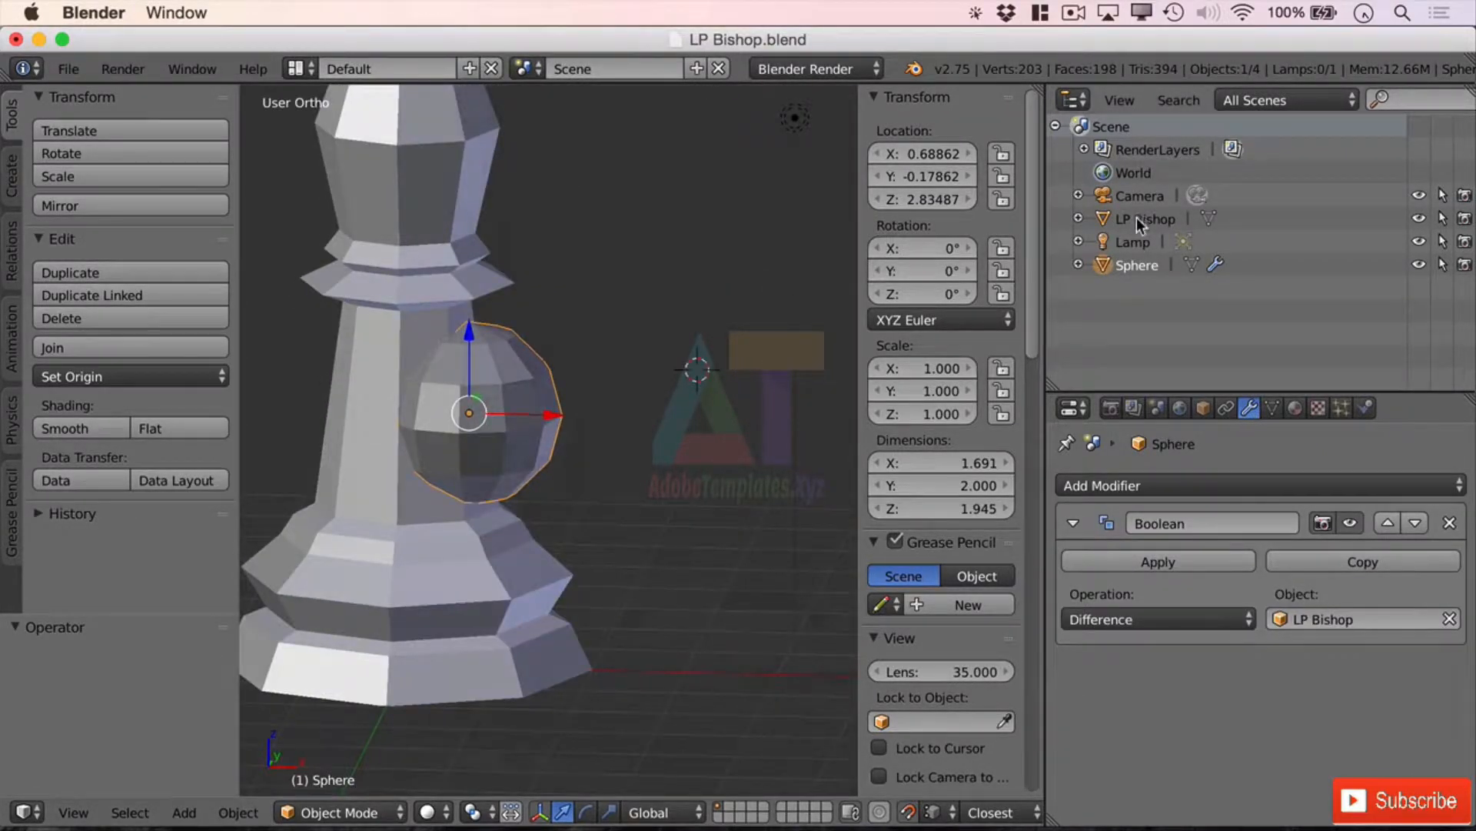
Add a Boolean modifier to LP Bishop with Sphere as its object and inspect the Intersect operation
left_click(1160, 216)
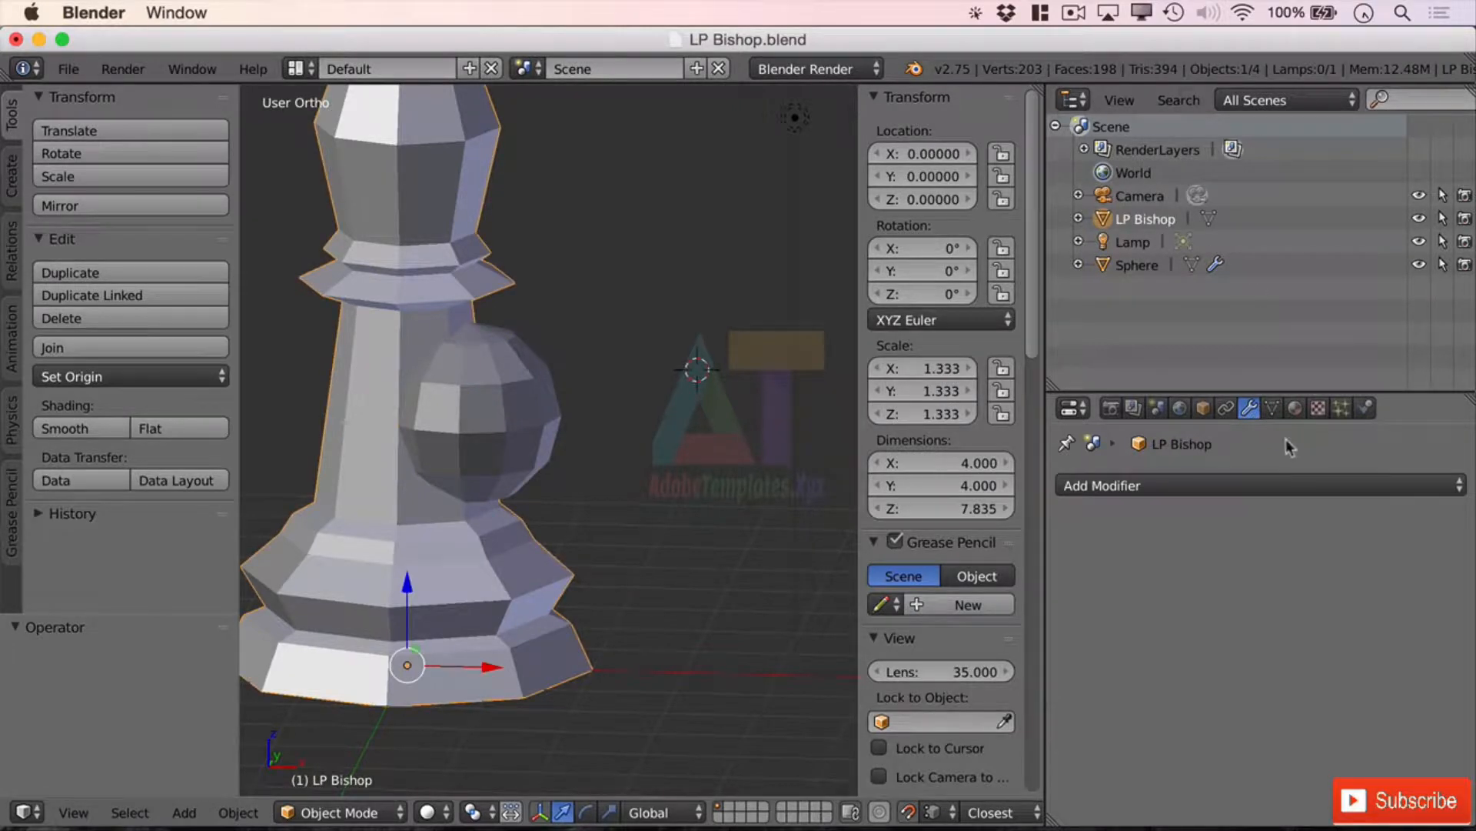
left_click(1175, 477)
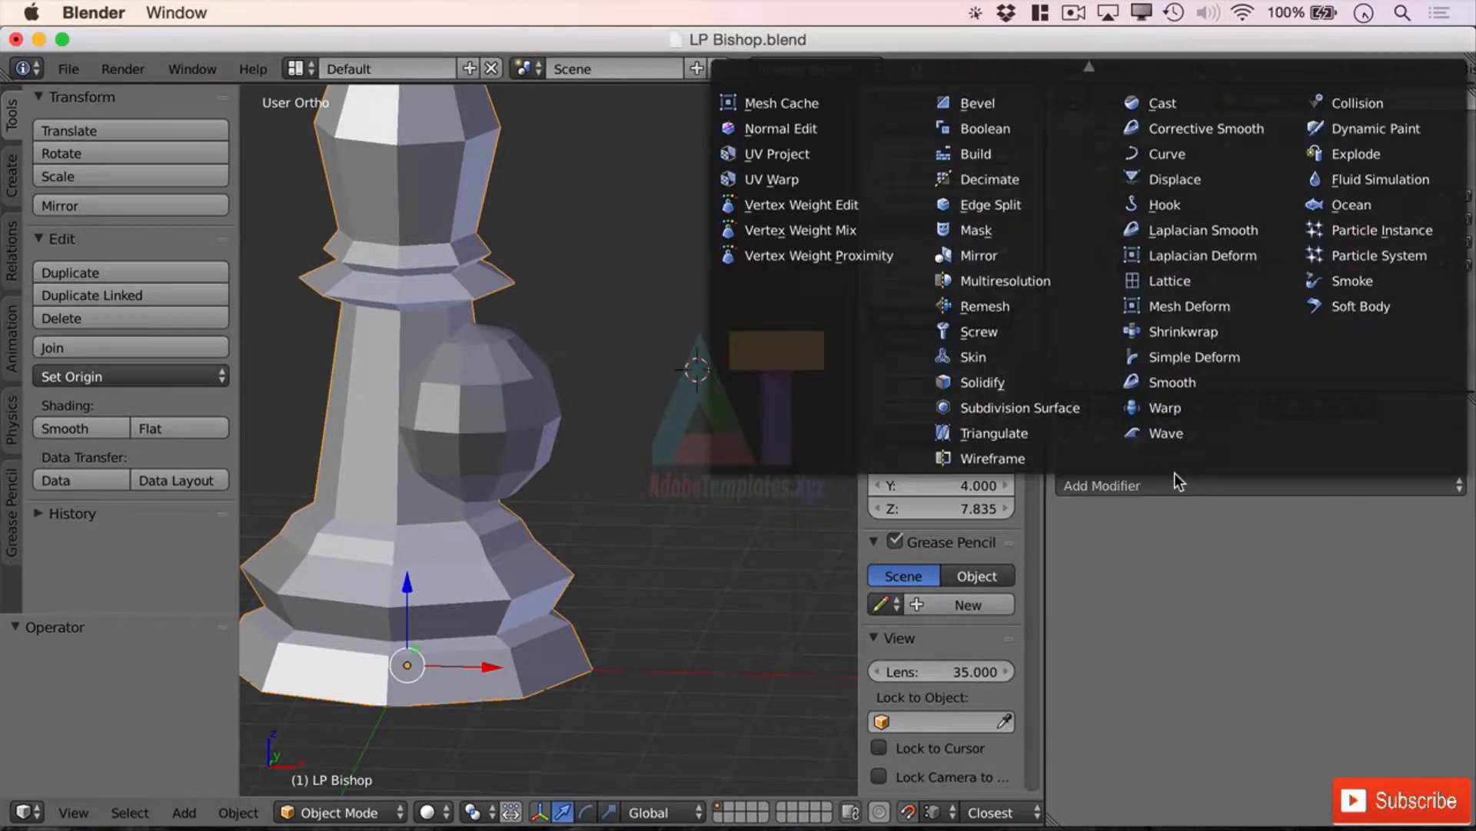
left_click(993, 124)
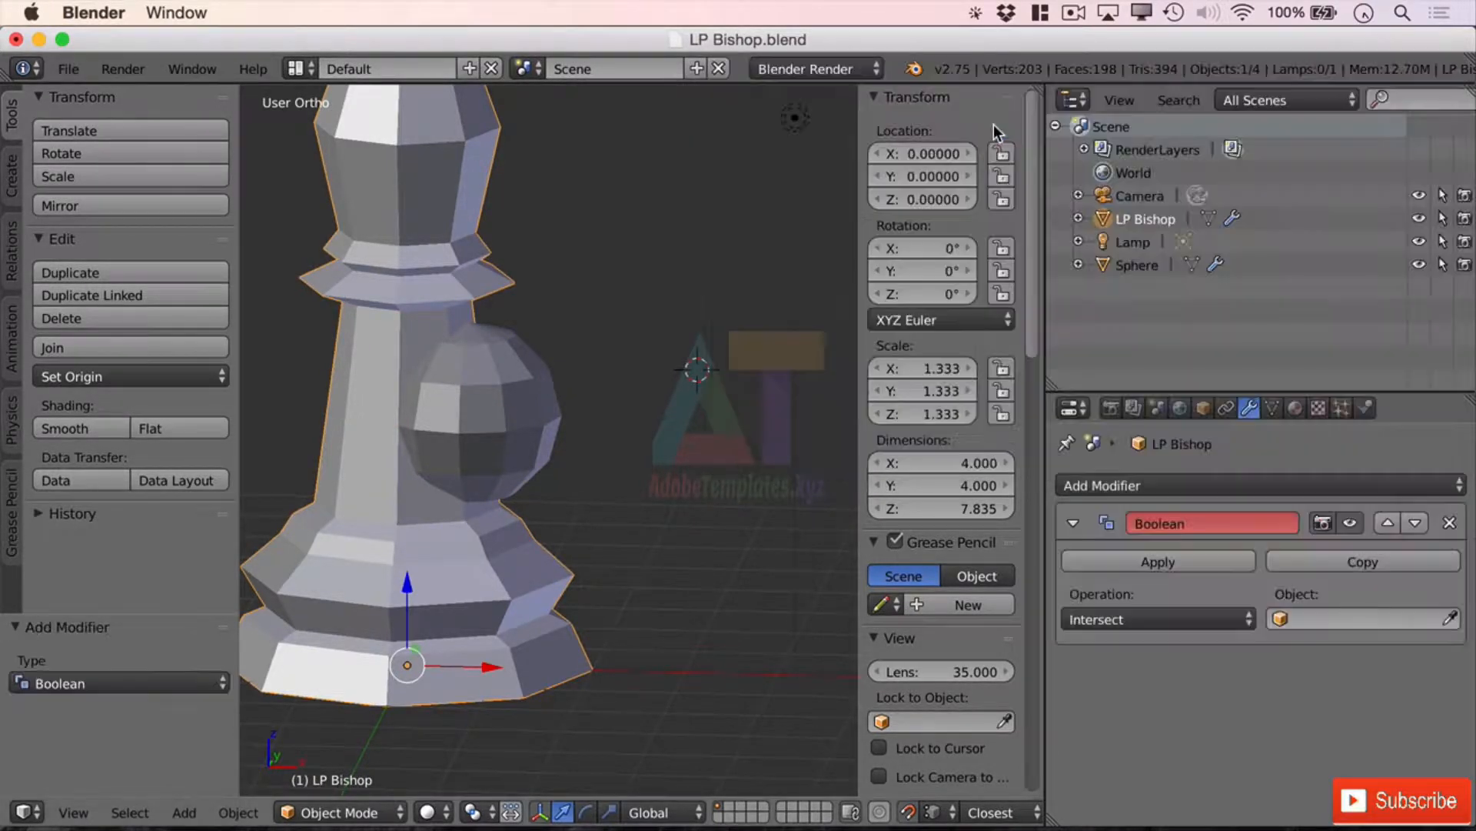
left_click(1327, 620)
left_click(1244, 380)
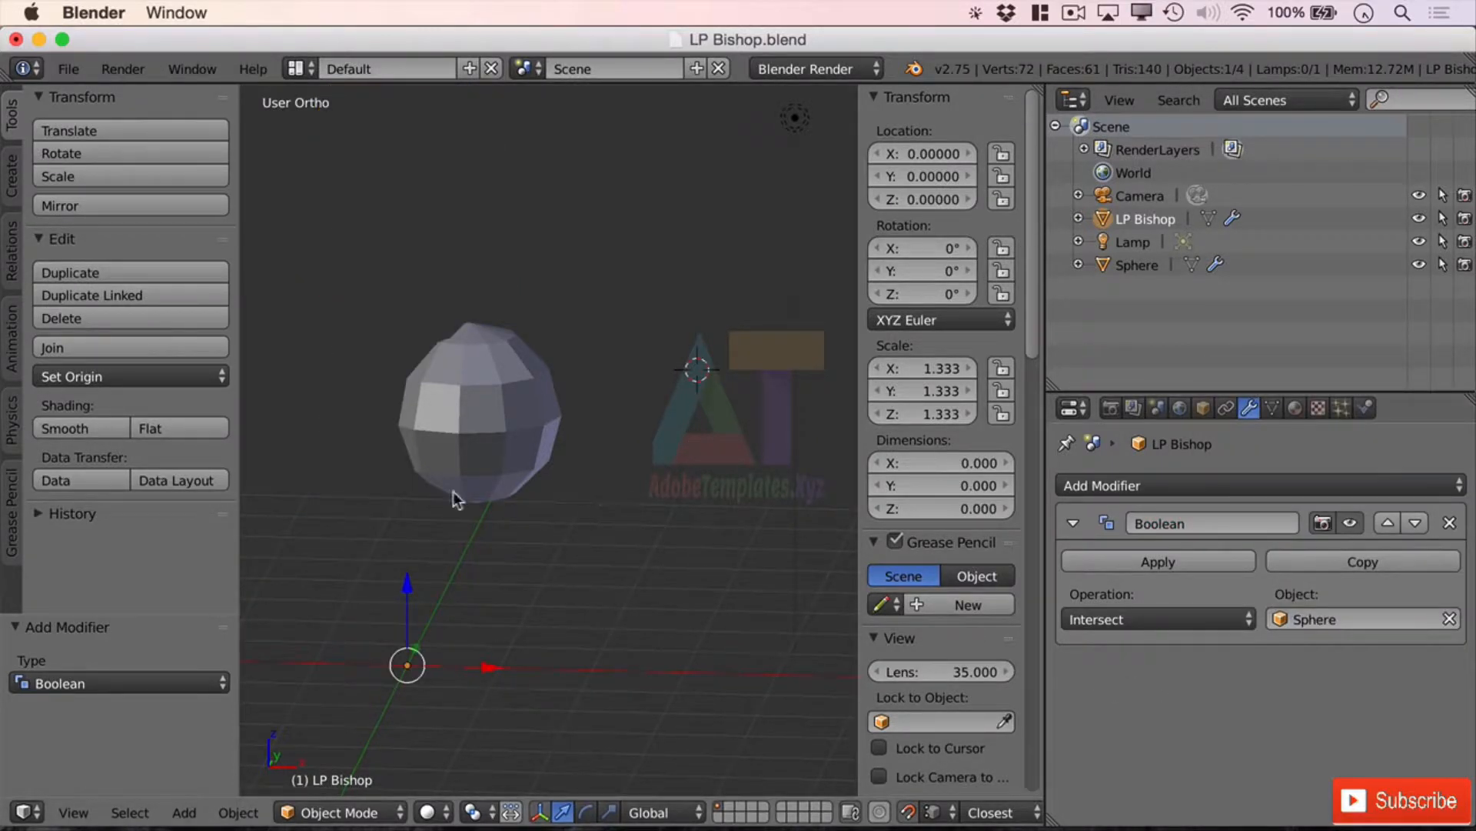
middle_click_drag(452, 495, 569, 493)
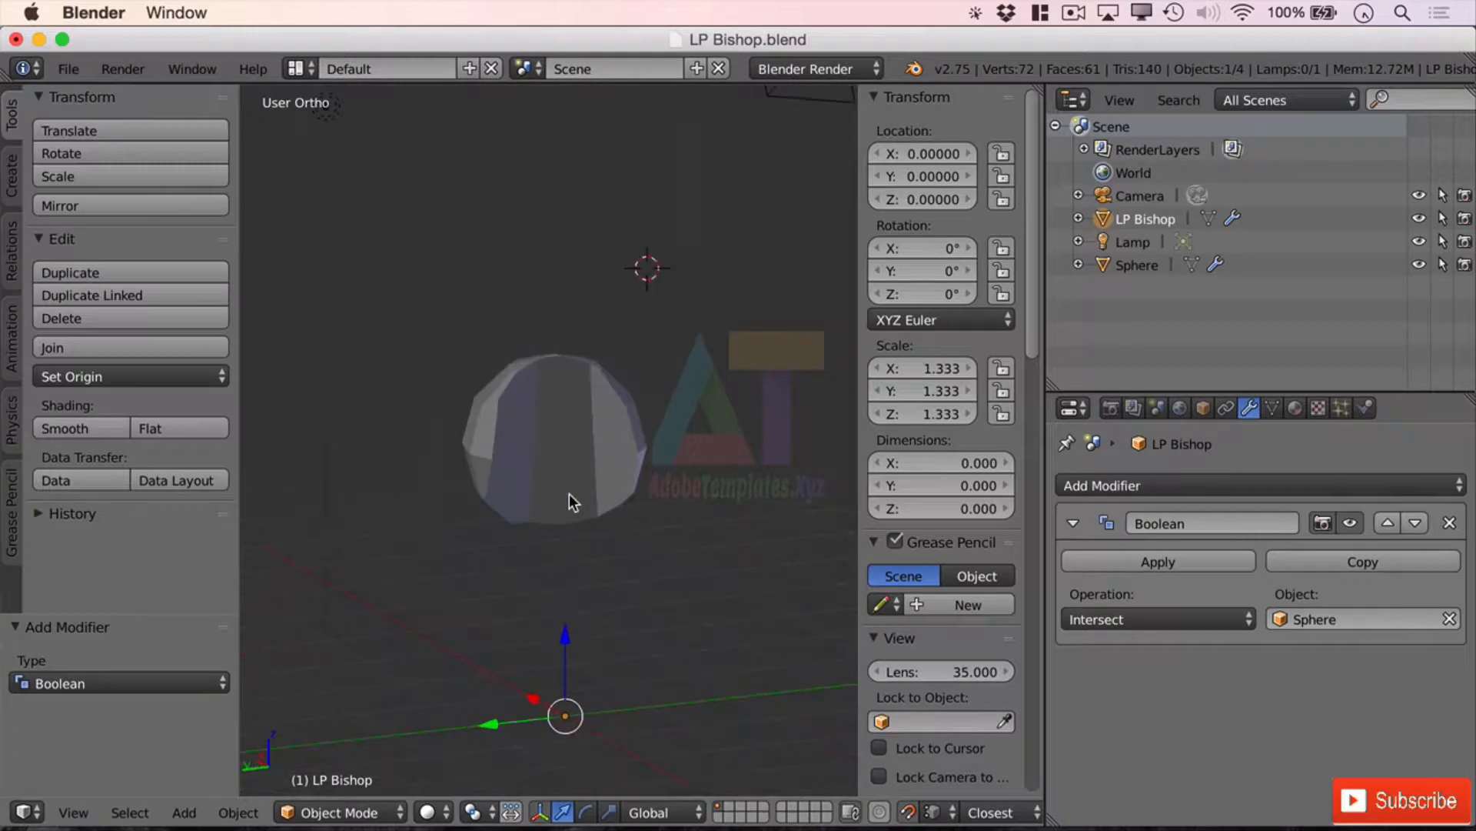
Set the bishop's Boolean operation to Union and inspect the combined mesh in solid and wireframe shading
left_click(1149, 619)
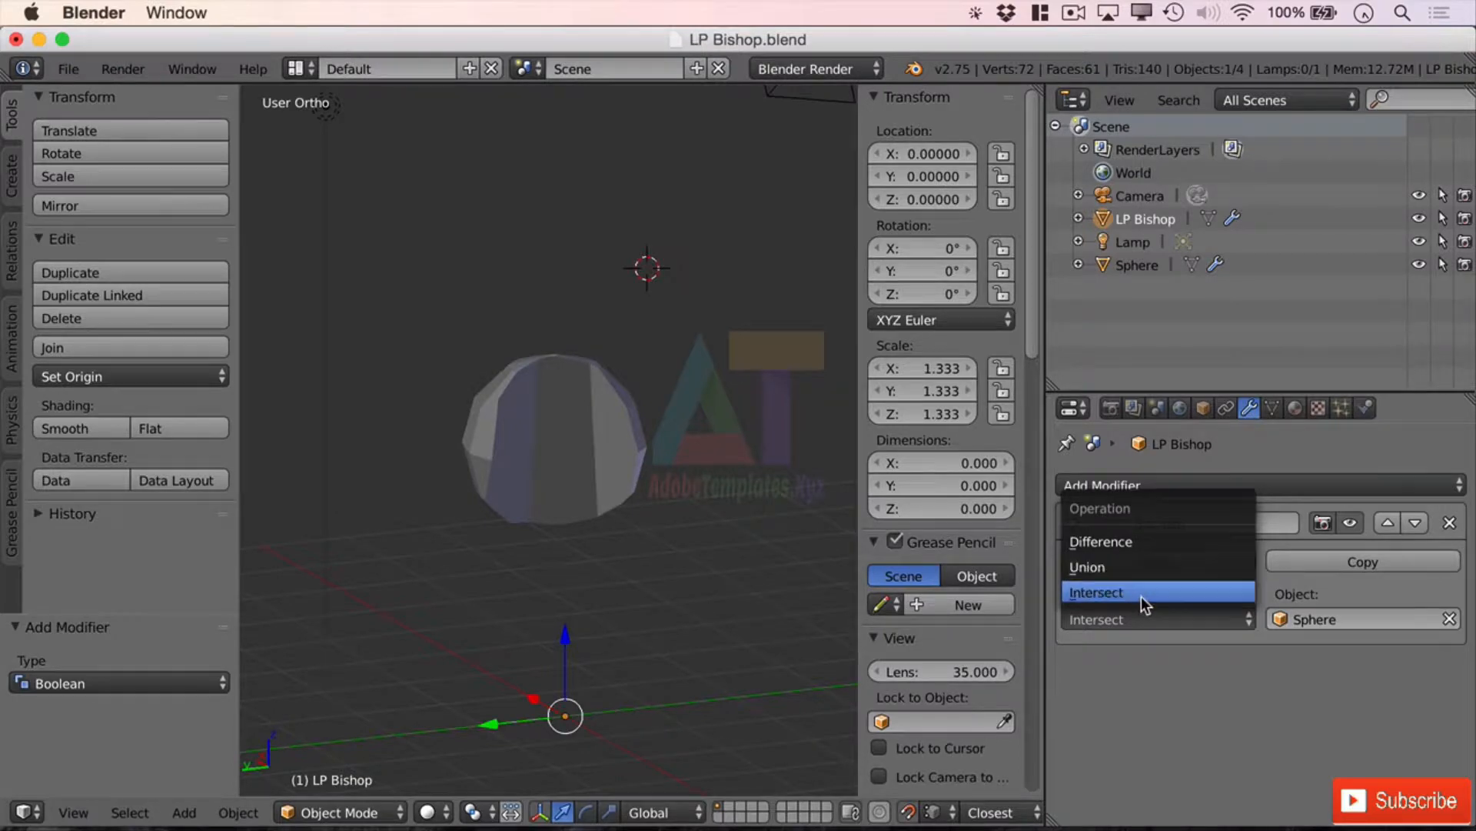
left_click(1139, 567)
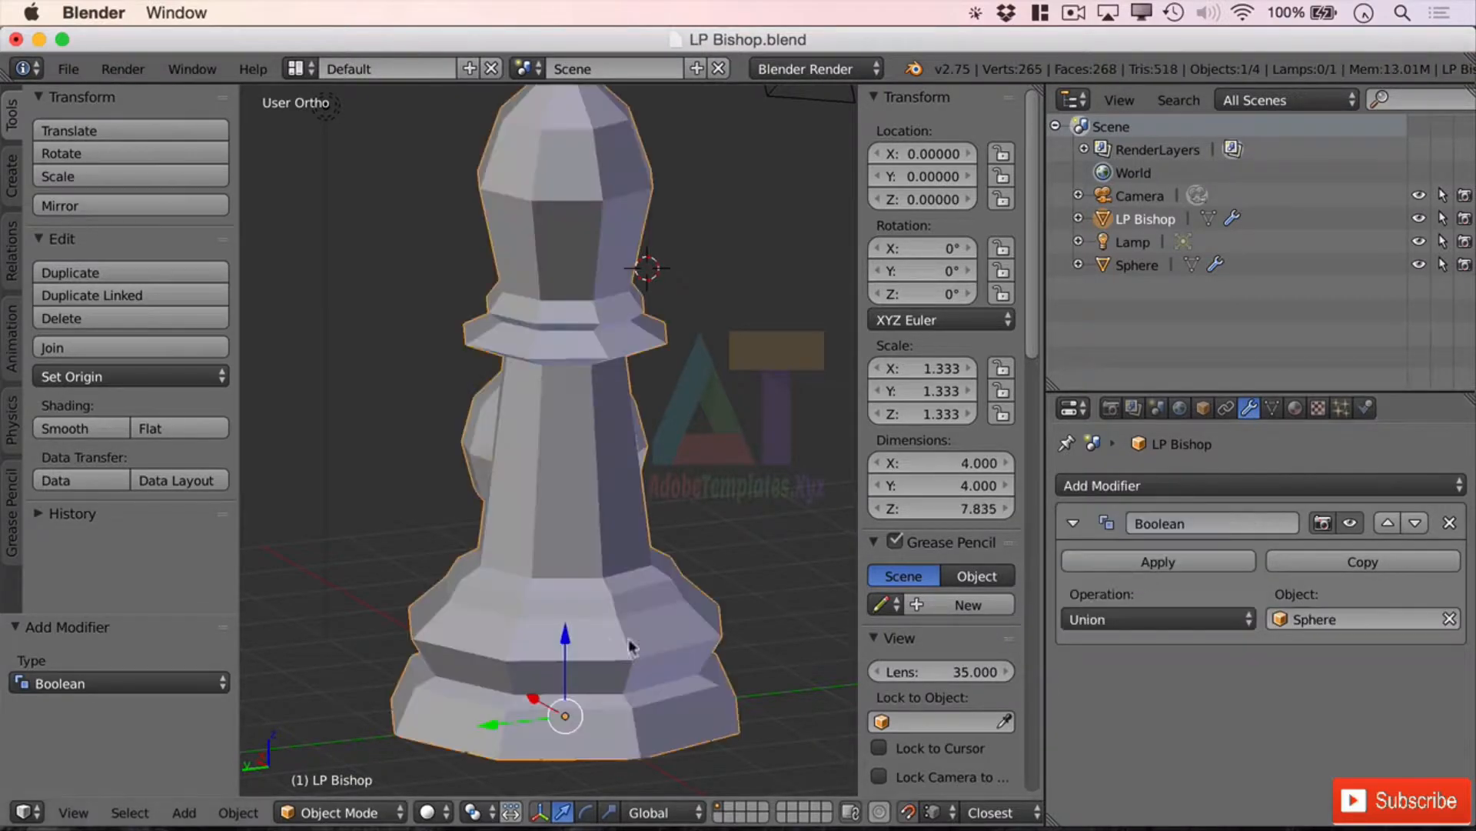
scroll(626, 586, "up", 3)
middle_click_drag(626, 586, 503, 571)
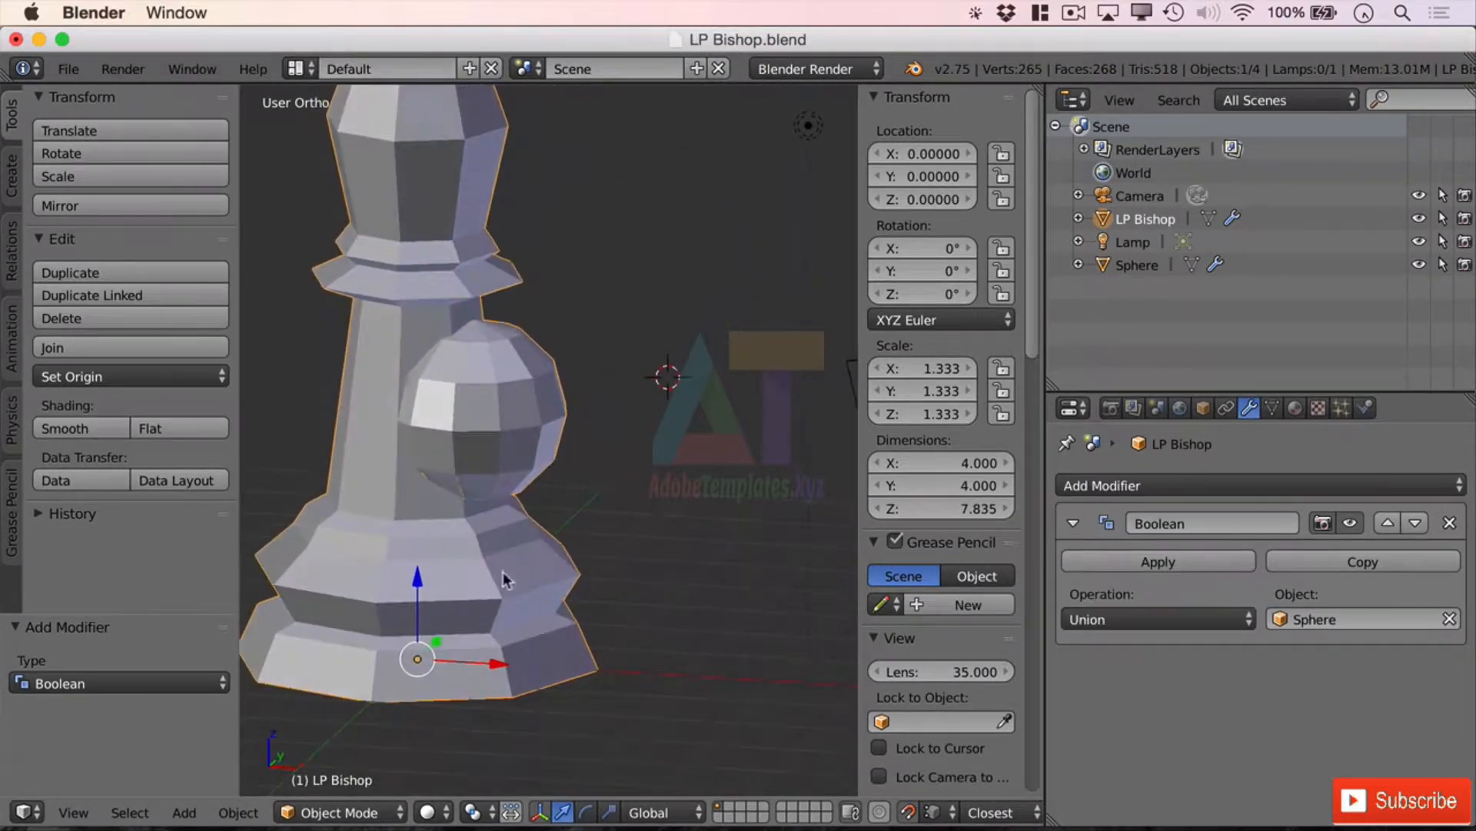
key("z")
middle_click_drag(491, 419, 443, 457)
key("z")
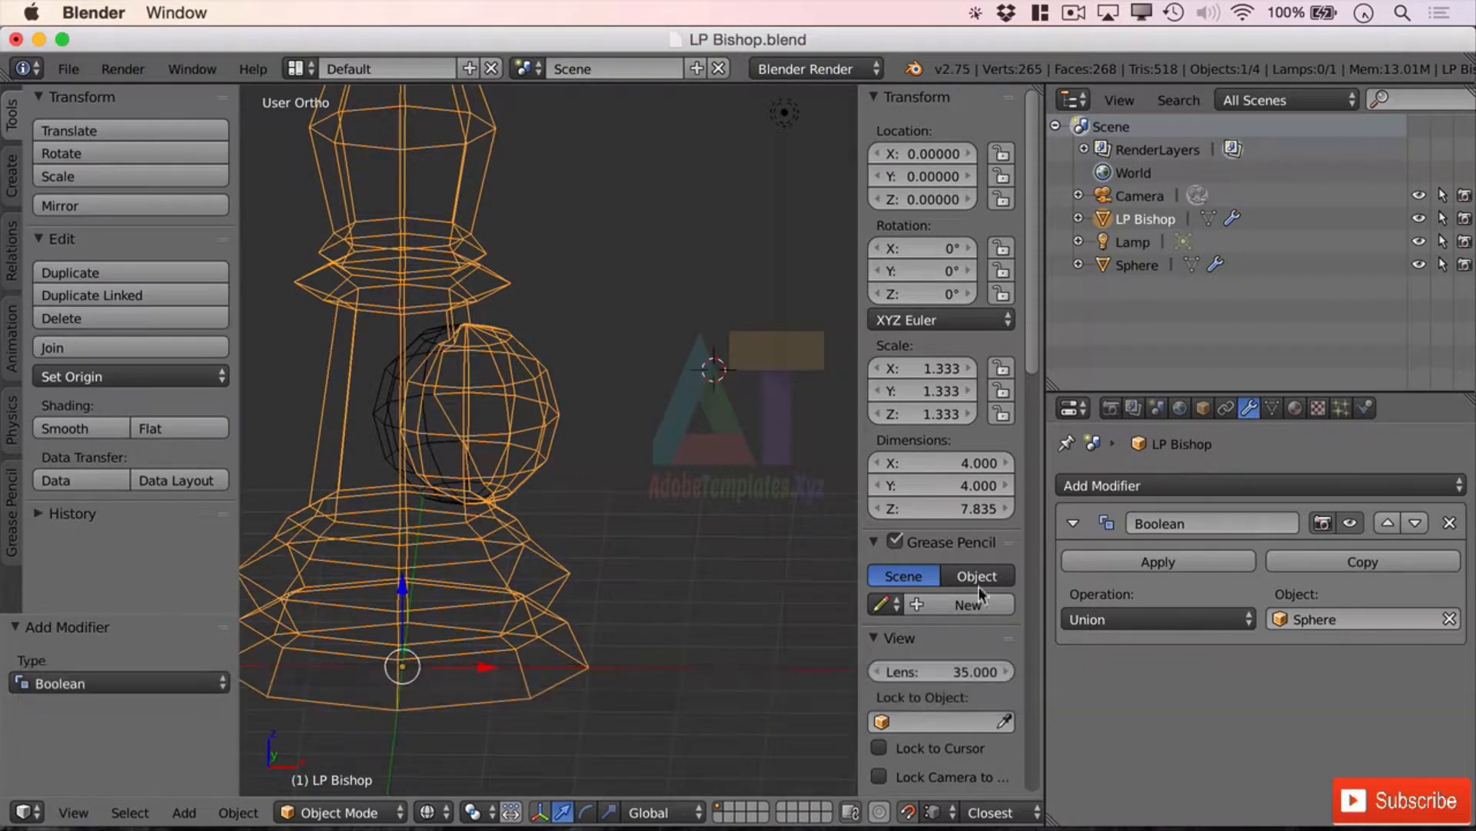
Change the bishop's Boolean operation to Difference and return the viewport to solid shading
left_click(1147, 620)
left_click(1142, 541)
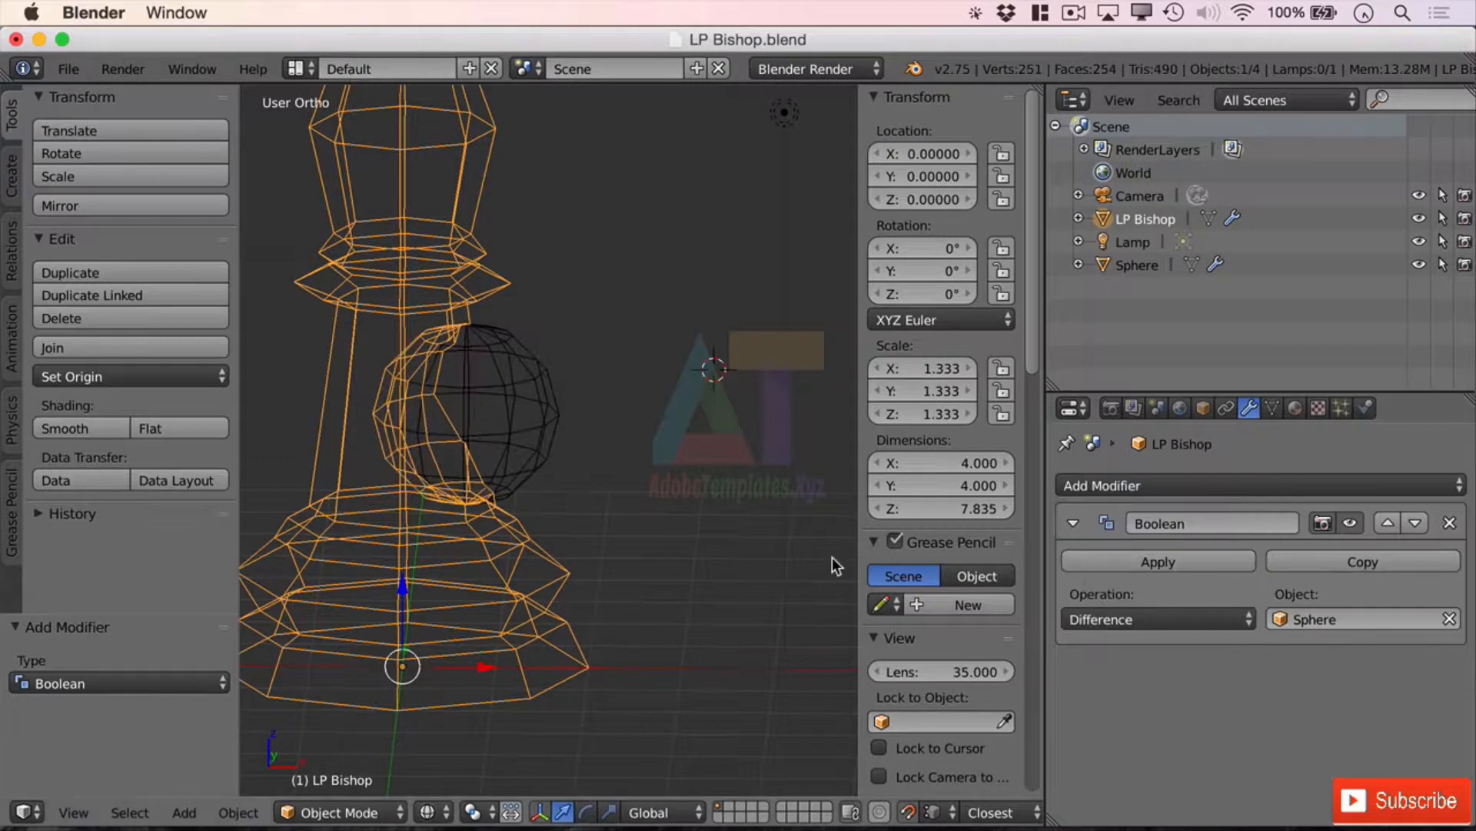
key("z")
middle_click_drag(794, 508, 729, 477)
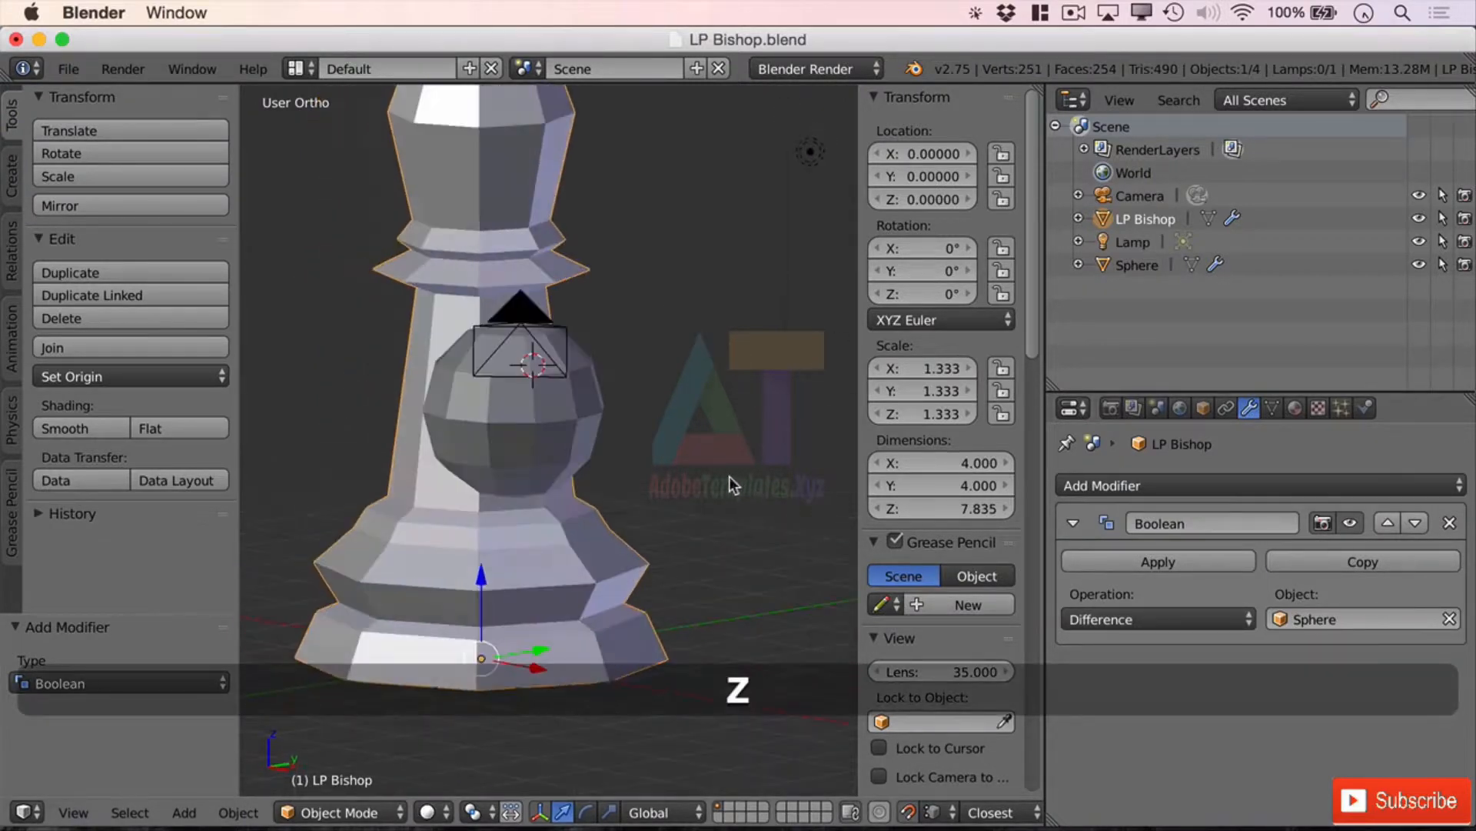
Apply the bishop's Boolean modifier and inspect the hollow carved into its body
left_click(1115, 564)
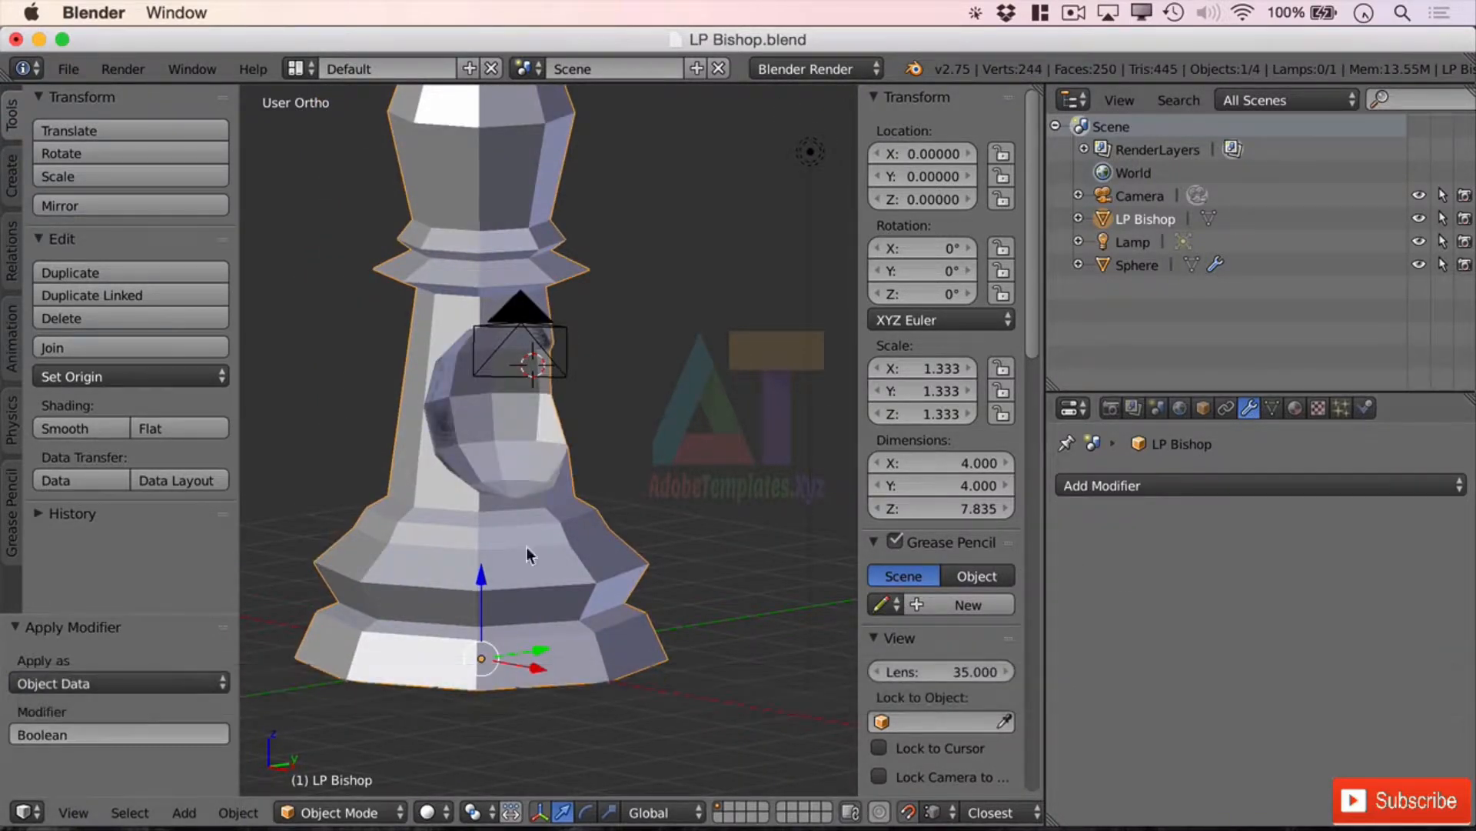
middle_click_drag(581, 488, 551, 471)
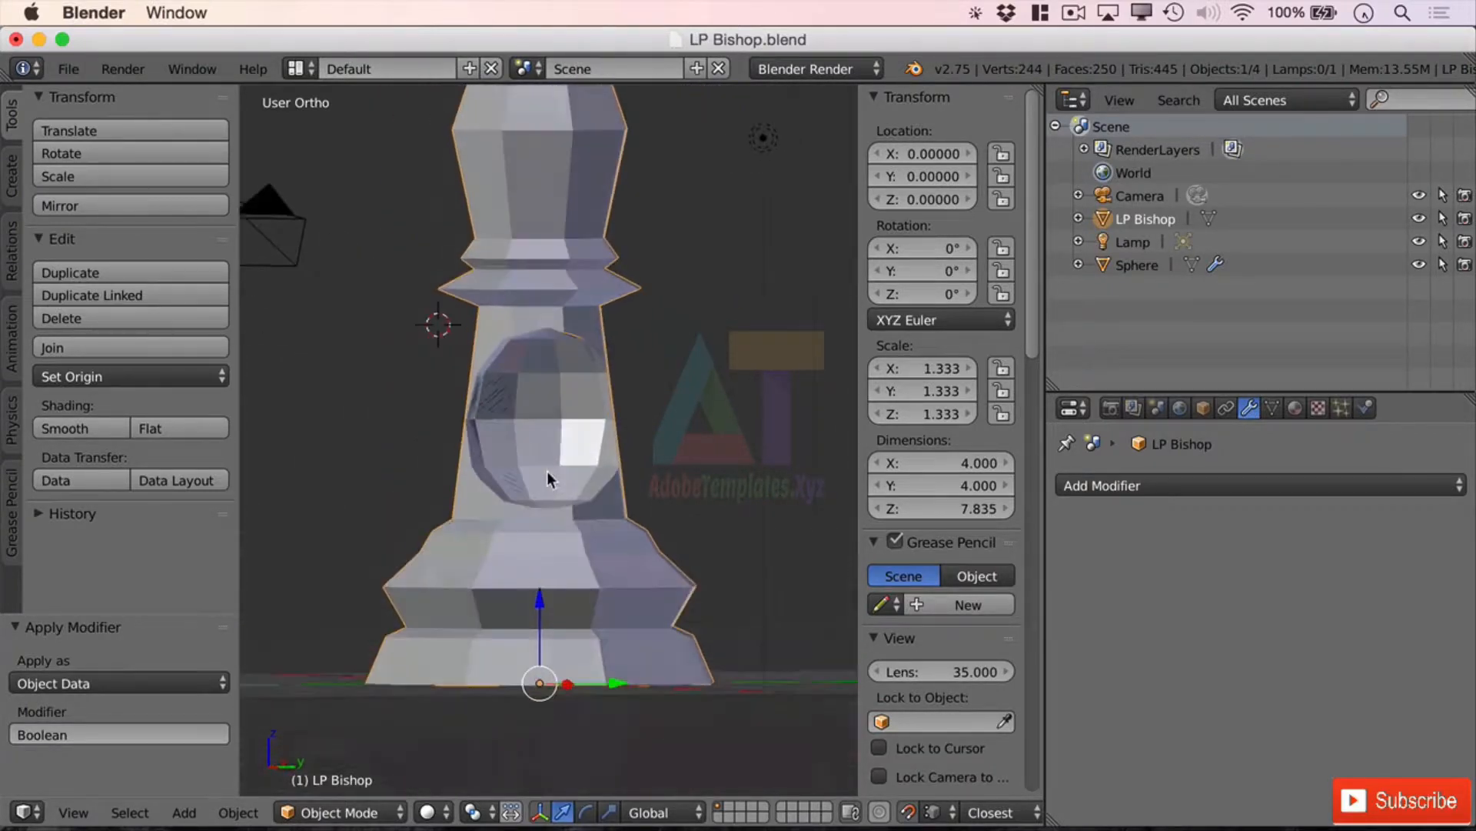
scroll(598, 386, "up", 5)
middle_click_drag(598, 387, 641, 553)
scroll(642, 547, "down", 5)
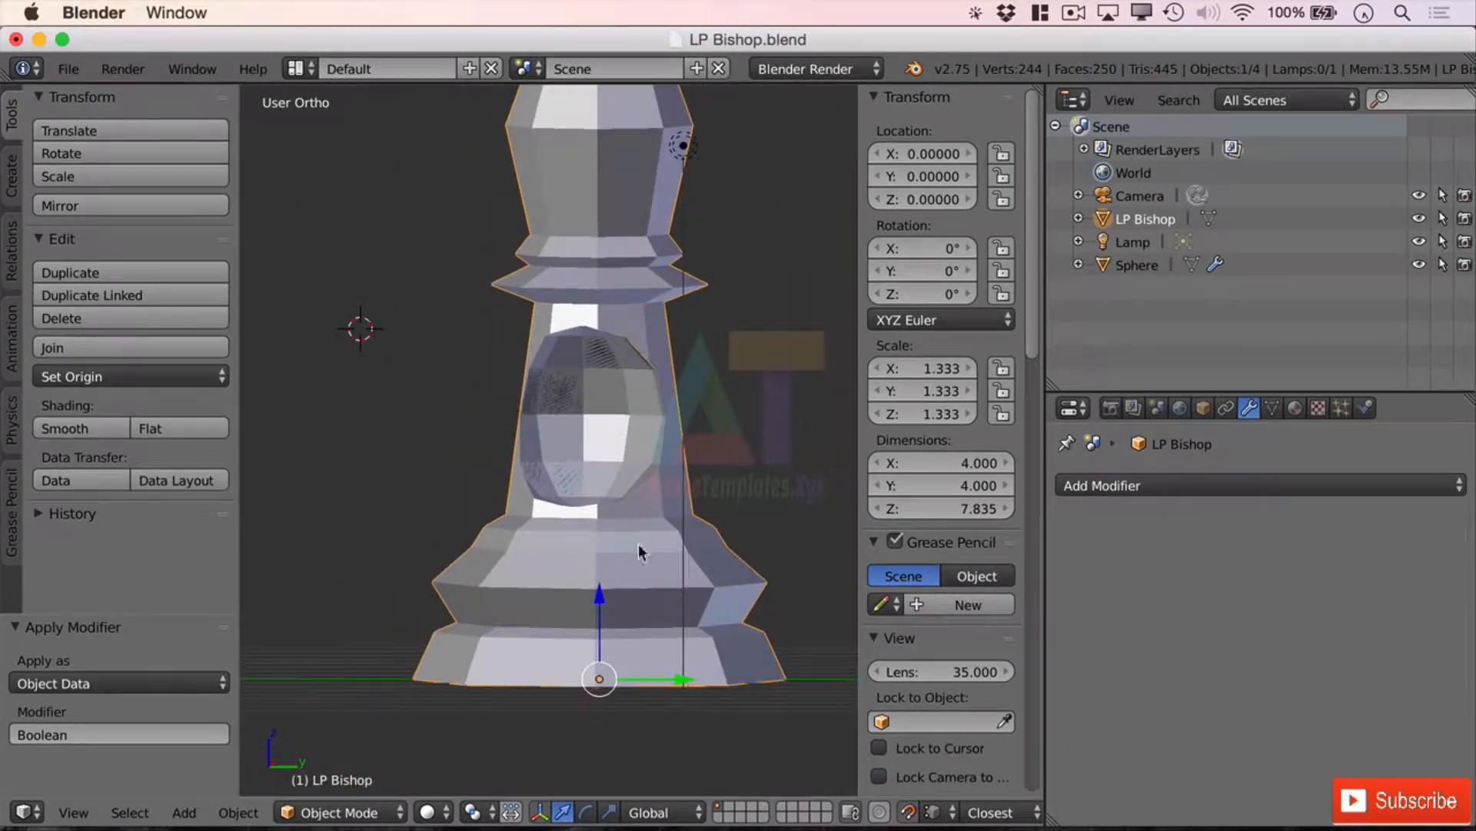
scroll(686, 349, "up", 2)
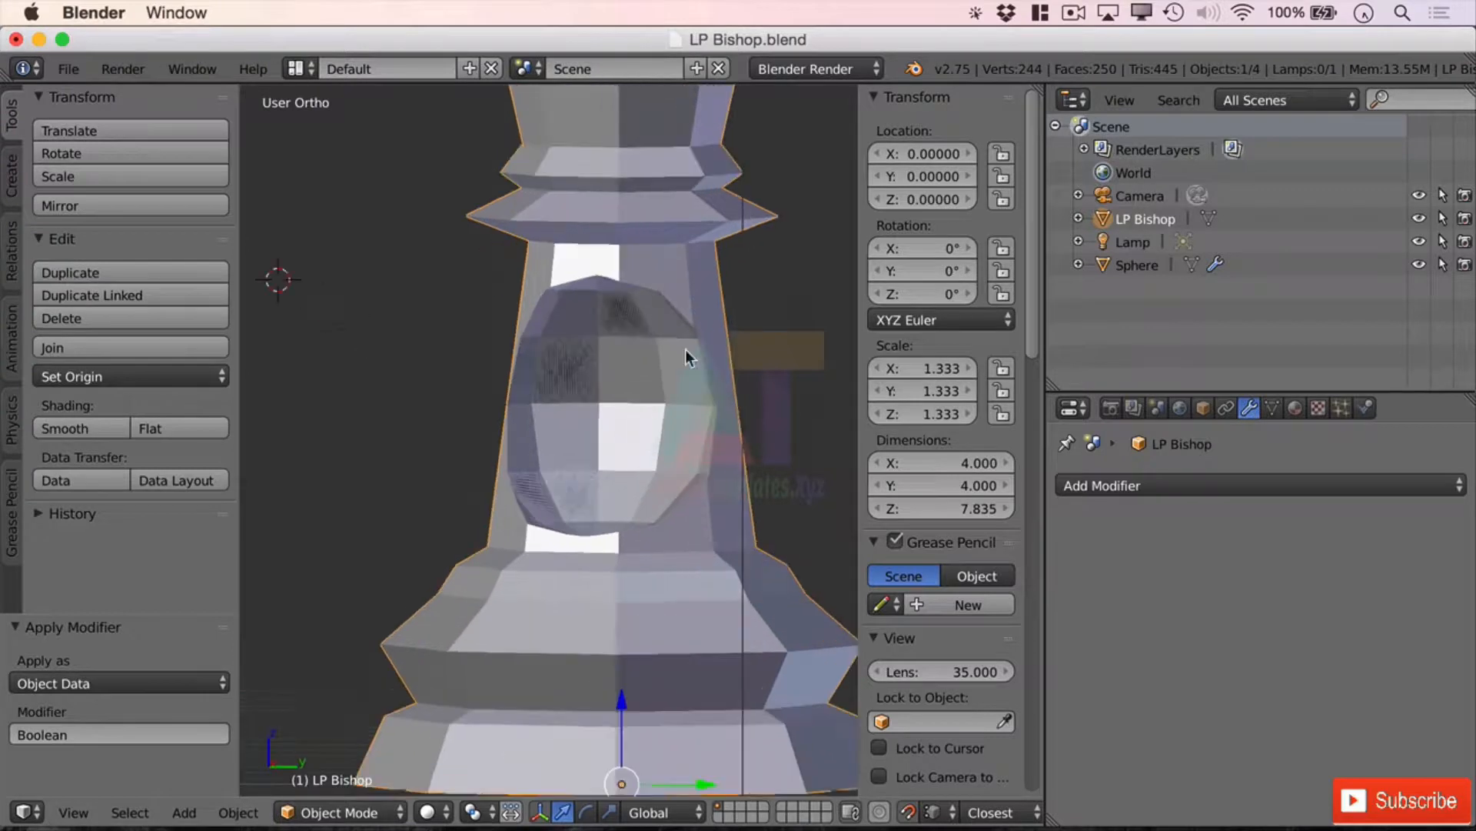
scroll(699, 504, "down", 3)
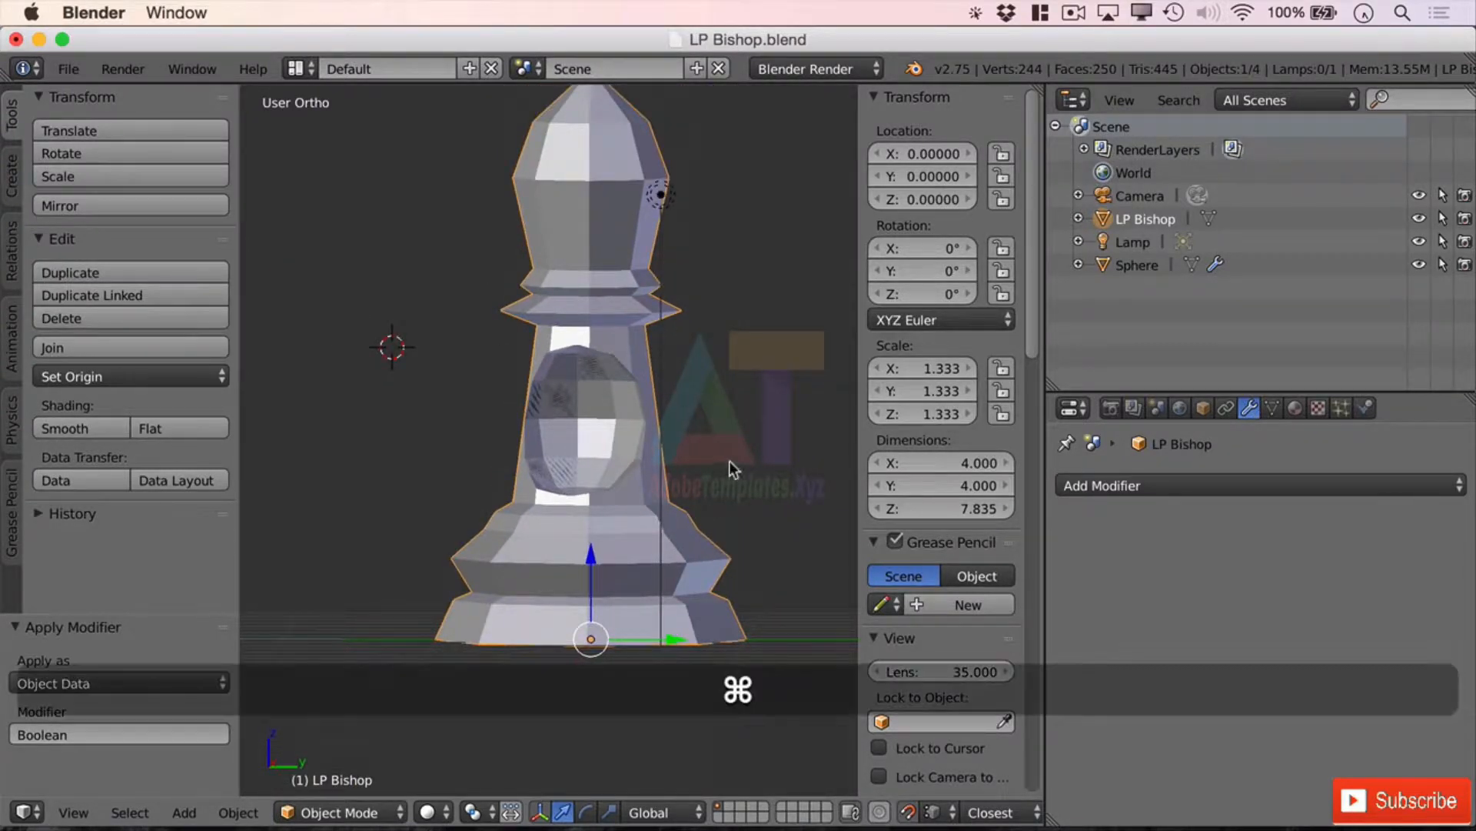
Undo the applied Boolean and all modifier changes on LP Bishop, back to the bishop without a modifier
key("super+z")
key("super+z")
key("super+z")
key("super+z")
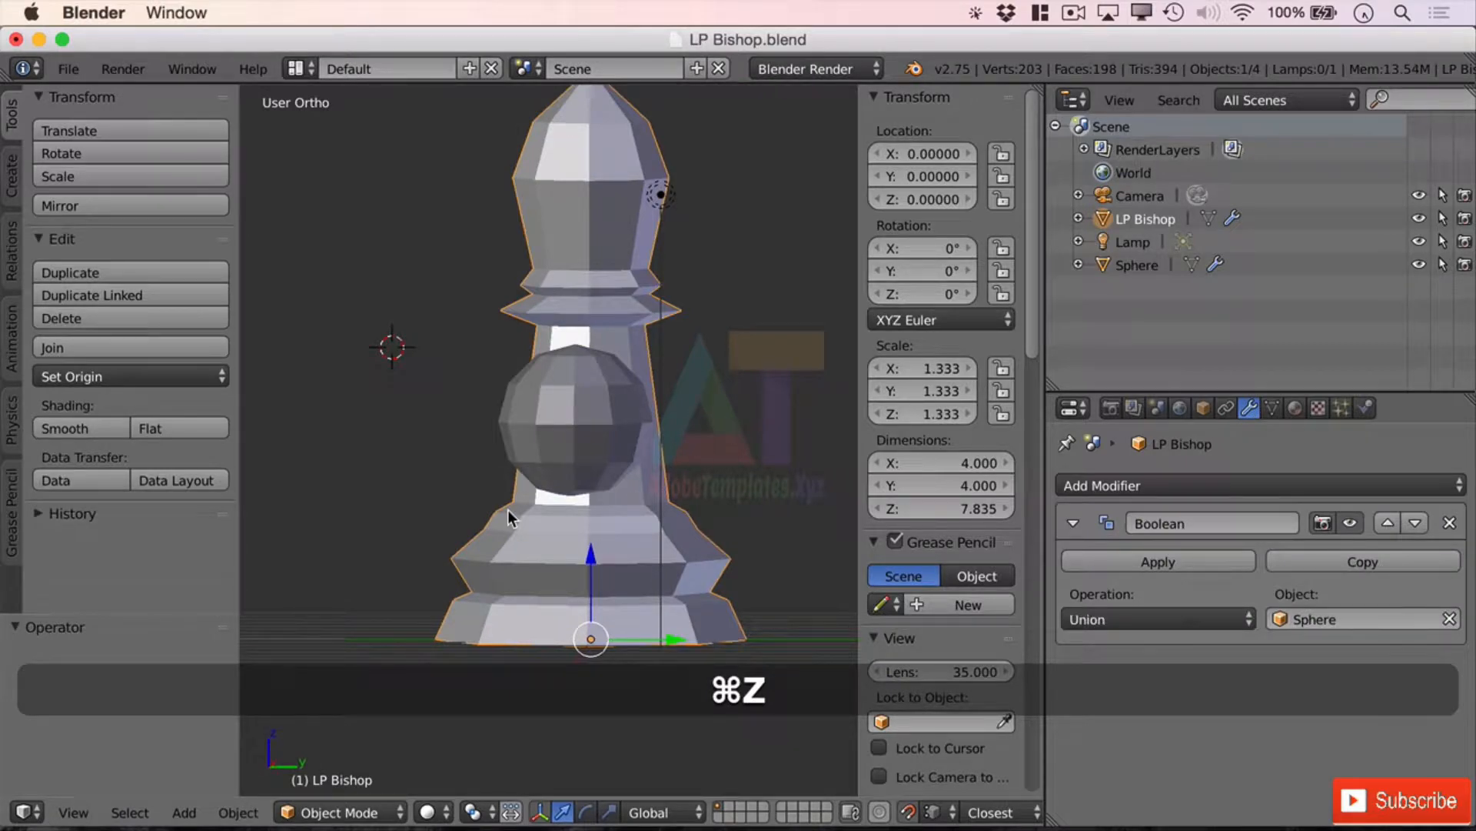
key("super+z")
Delete the sphere from the scene, leaving only the original bishop
middle_click_drag(635, 429, 709, 441)
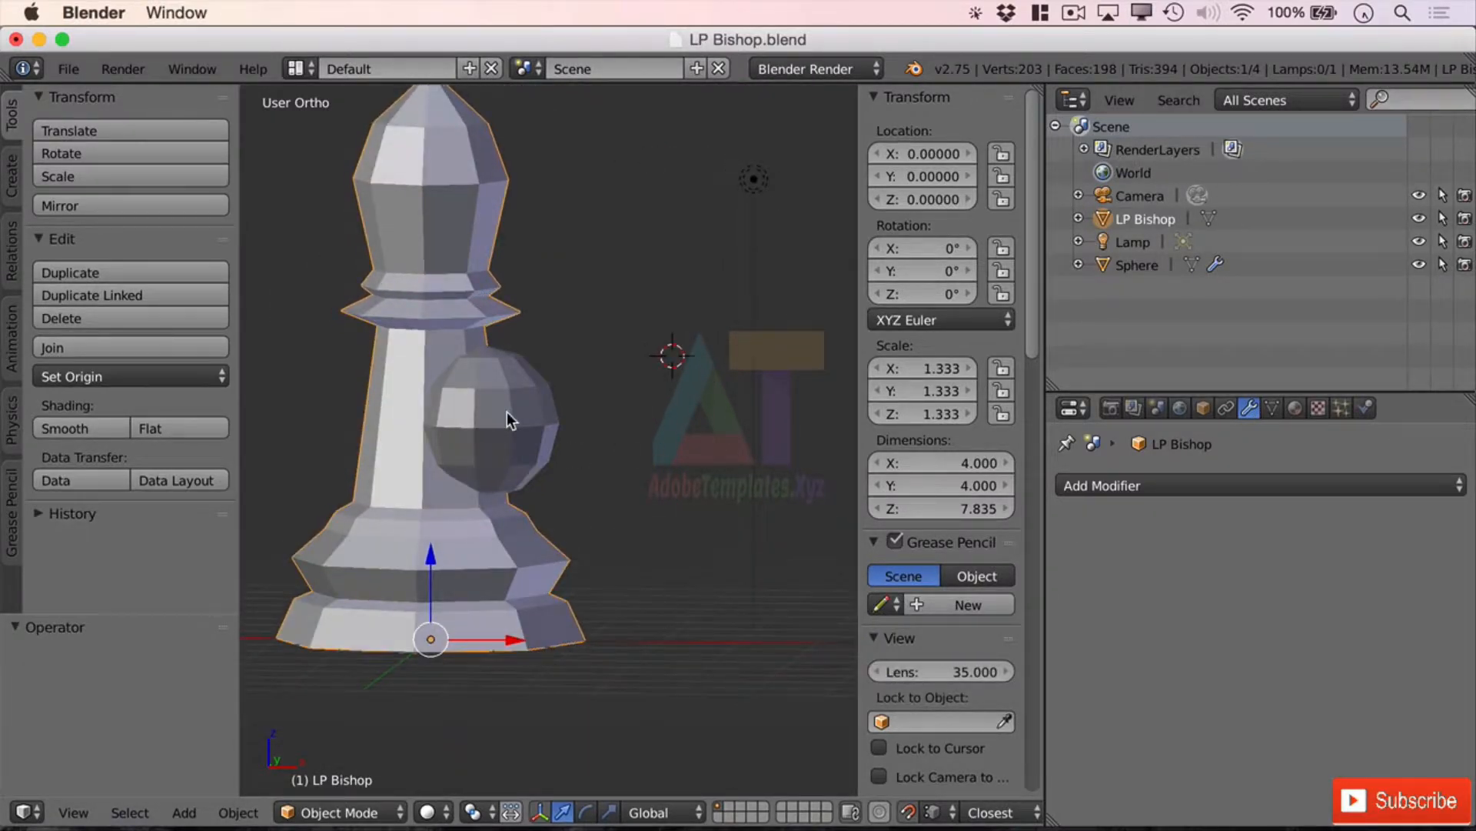
right_click(506, 412)
key("x")
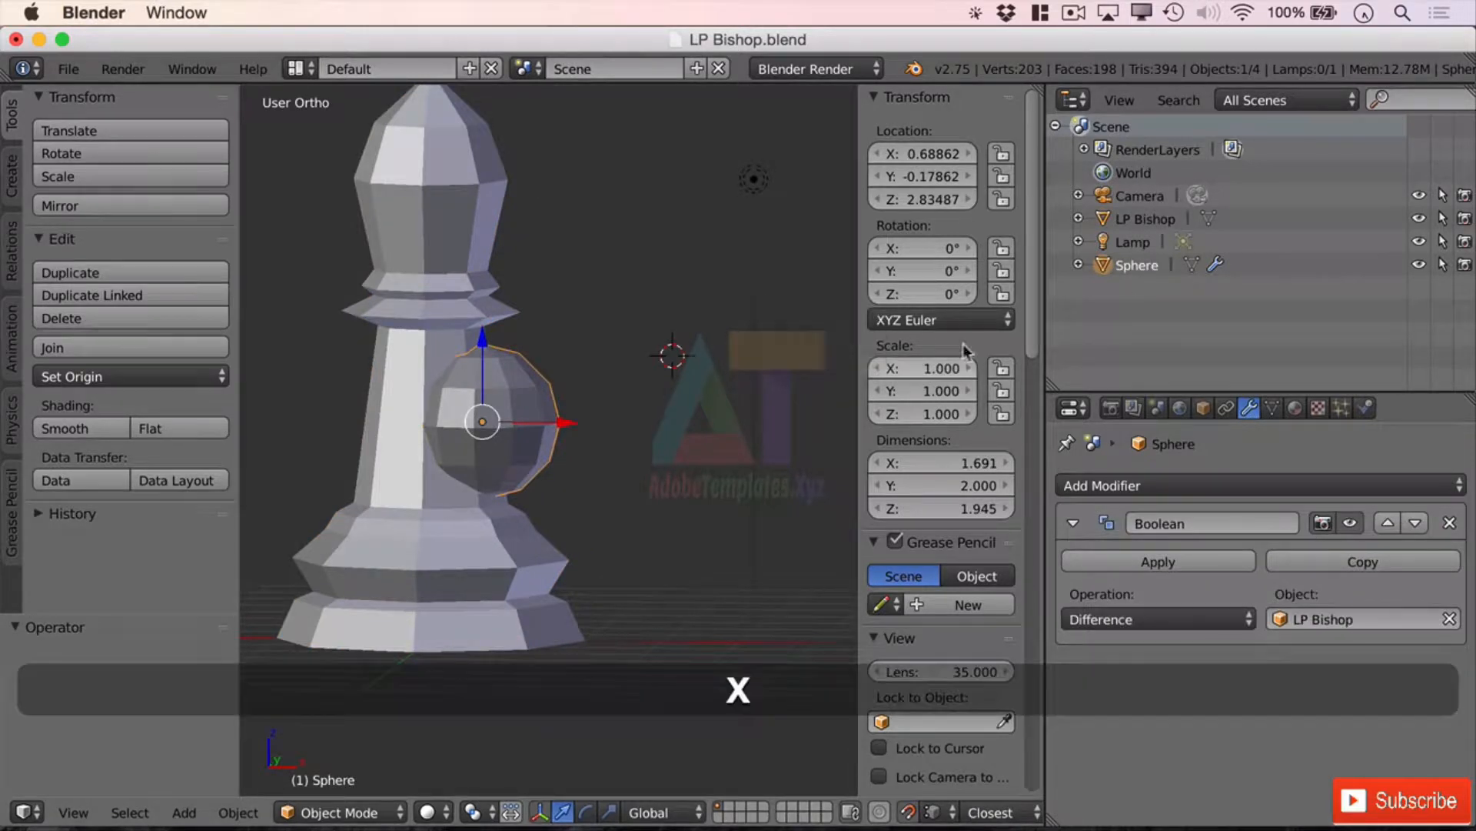
key("x")
left_click(800, 357)
middle_click_drag(750, 420, 671, 422)
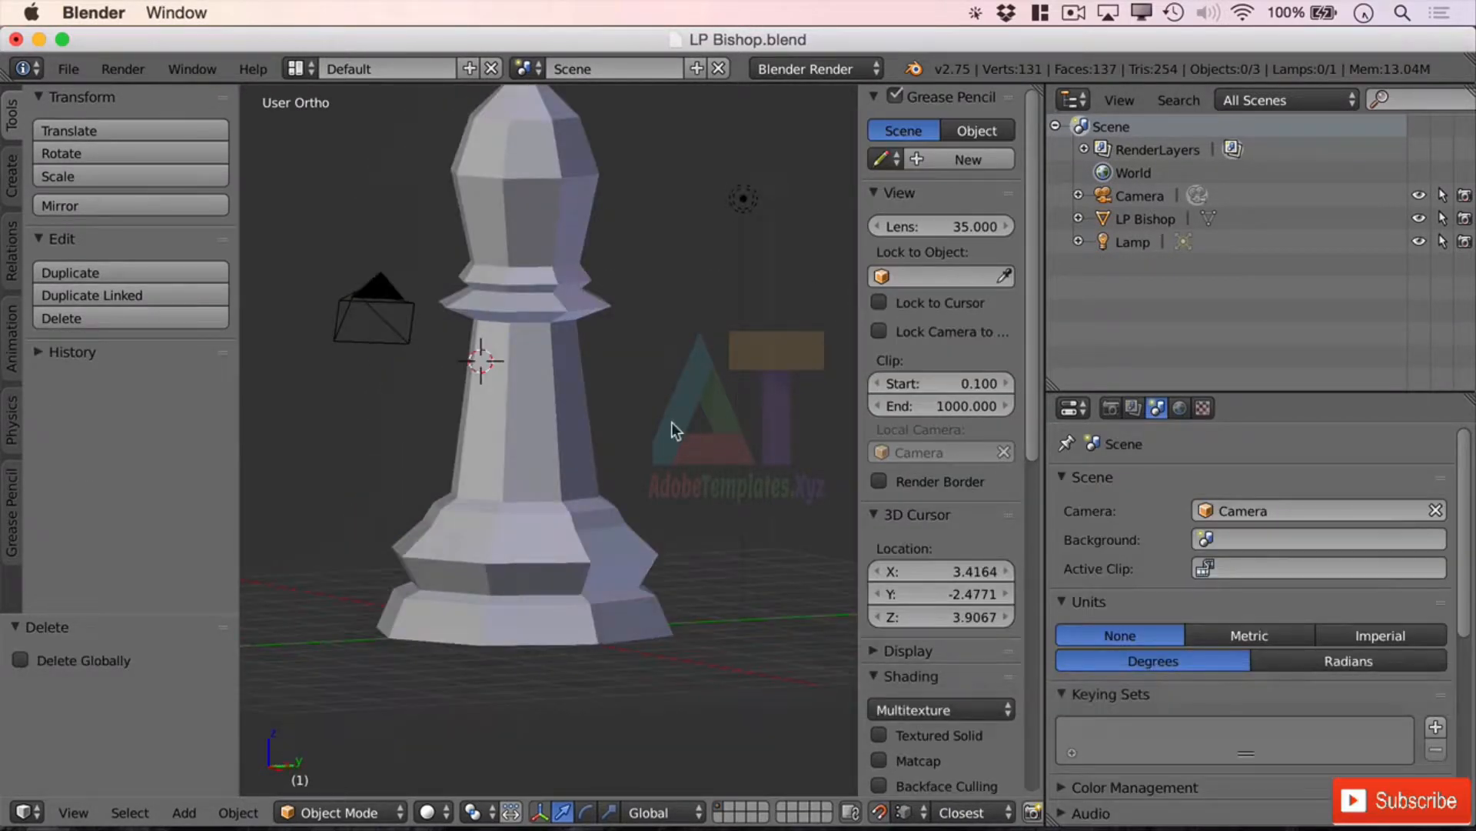
Add a cube mesh at the 3D cursor beside the bishop
scroll(677, 446, "down", 2)
middle_click_drag(734, 371, 534, 404)
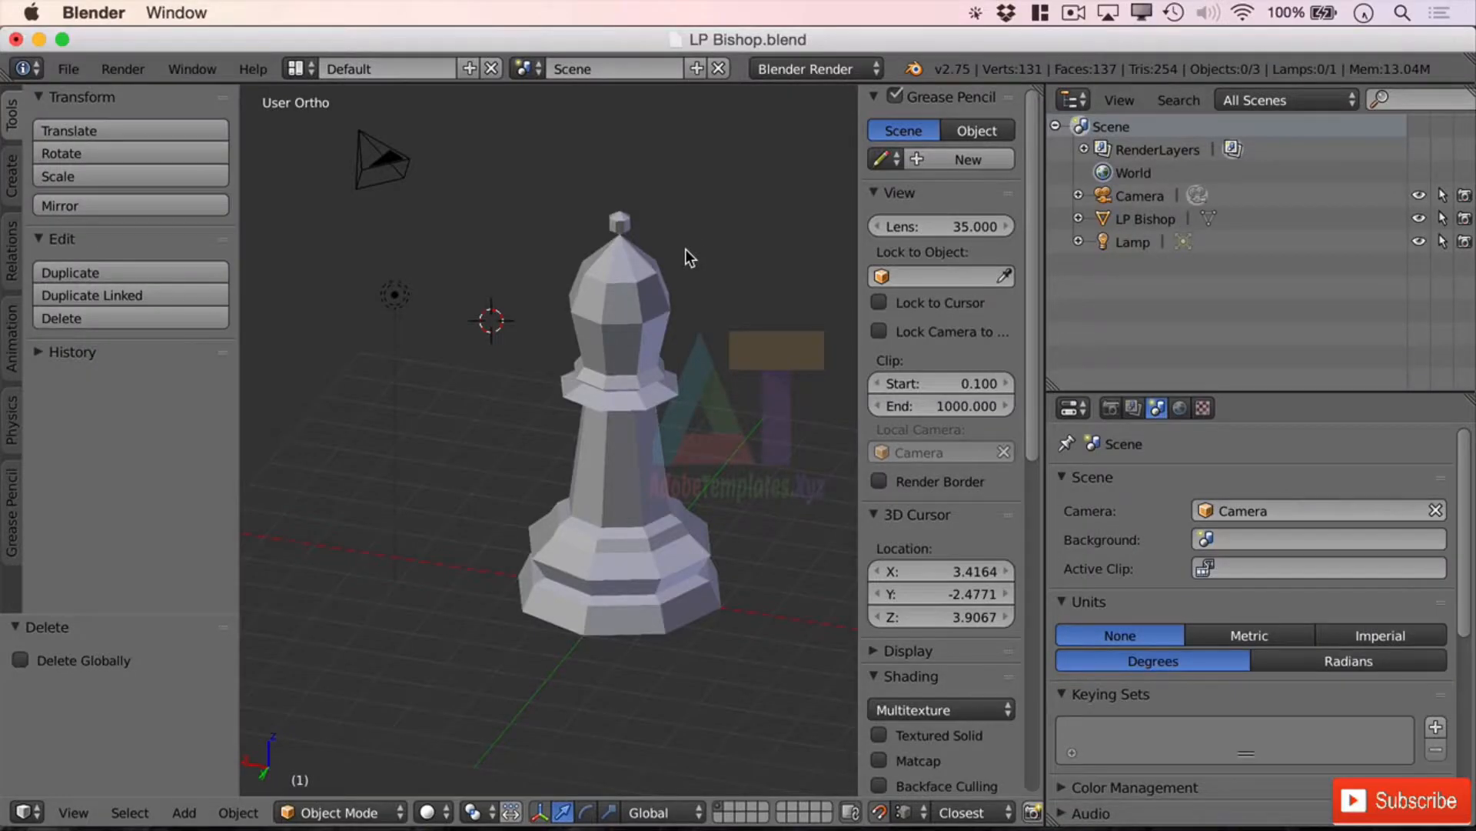
key("a")
middle_click_drag(560, 304, 655, 294)
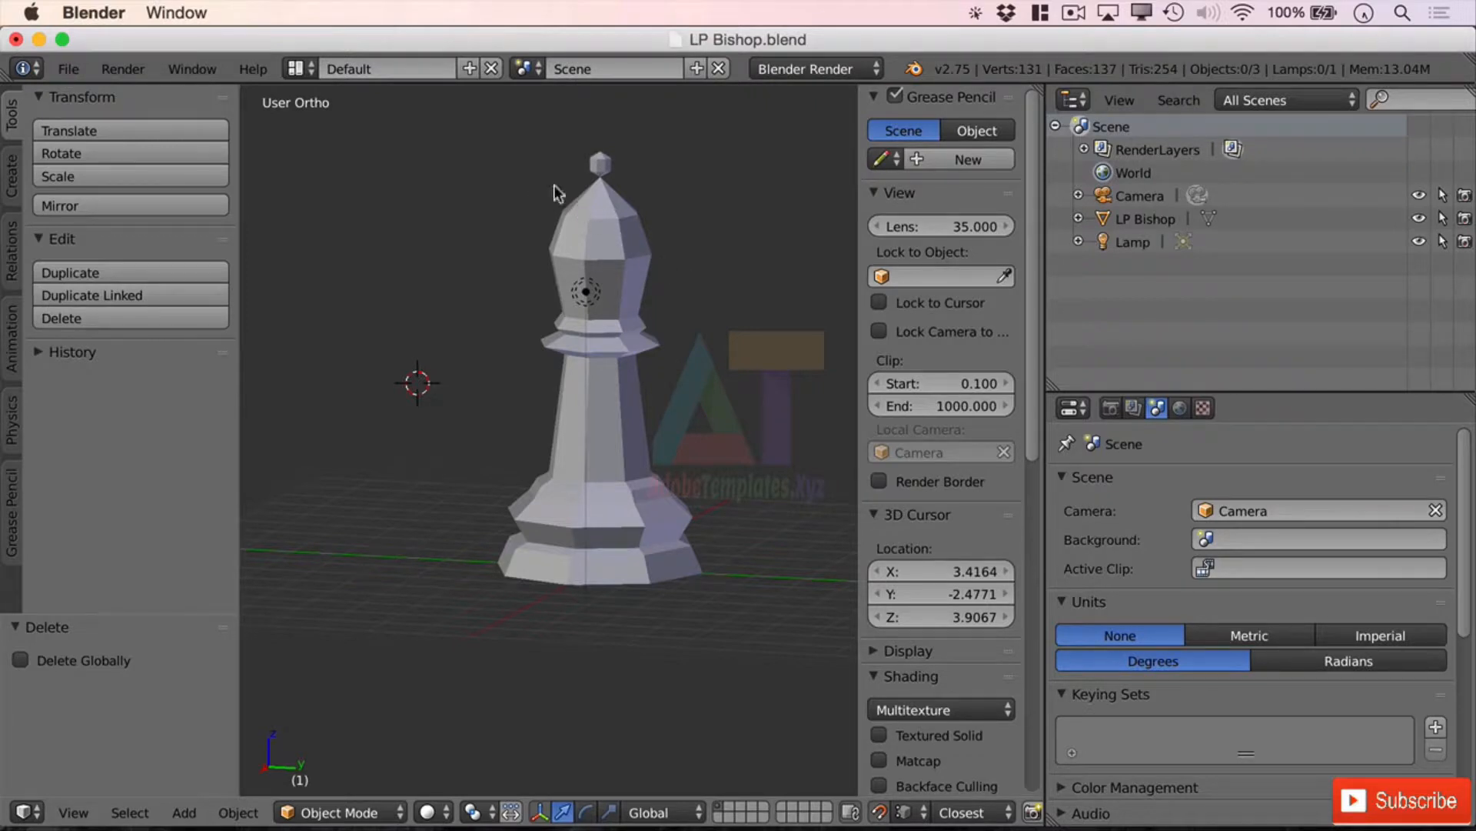
middle_click_drag(703, 275, 615, 300)
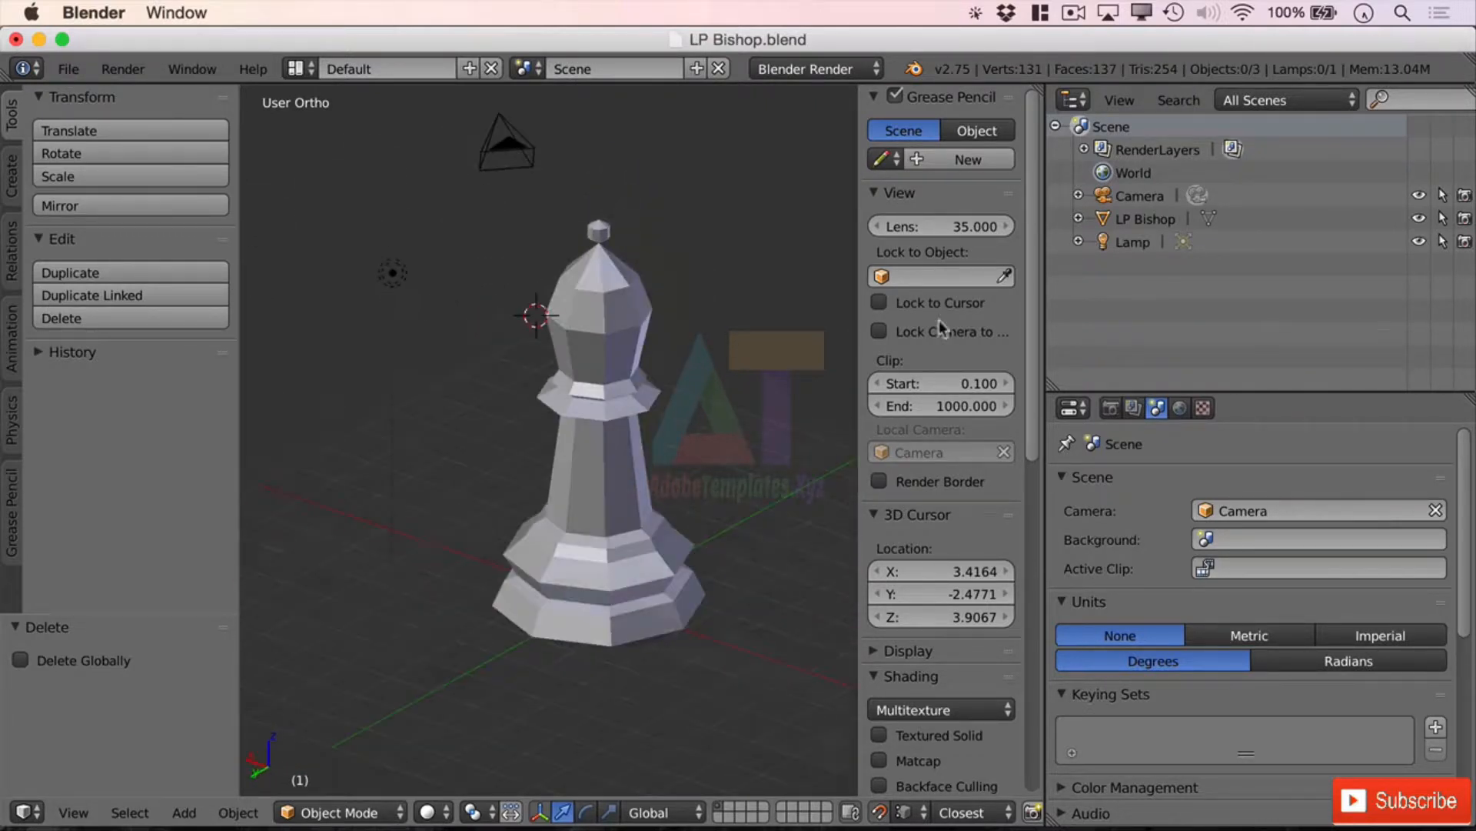
key("shift+a")
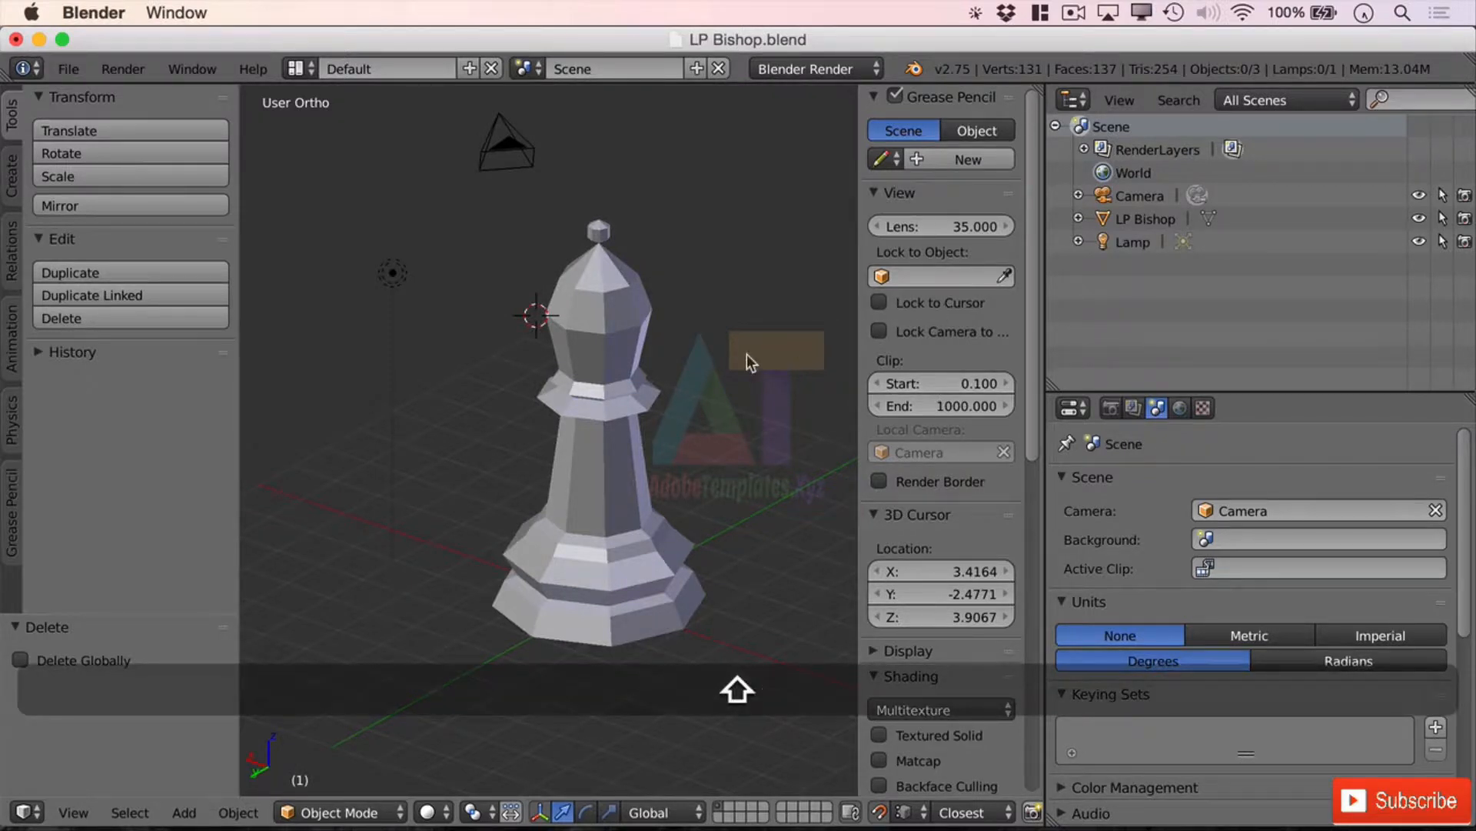
key("shift+a")
mouse_move(750, 356)
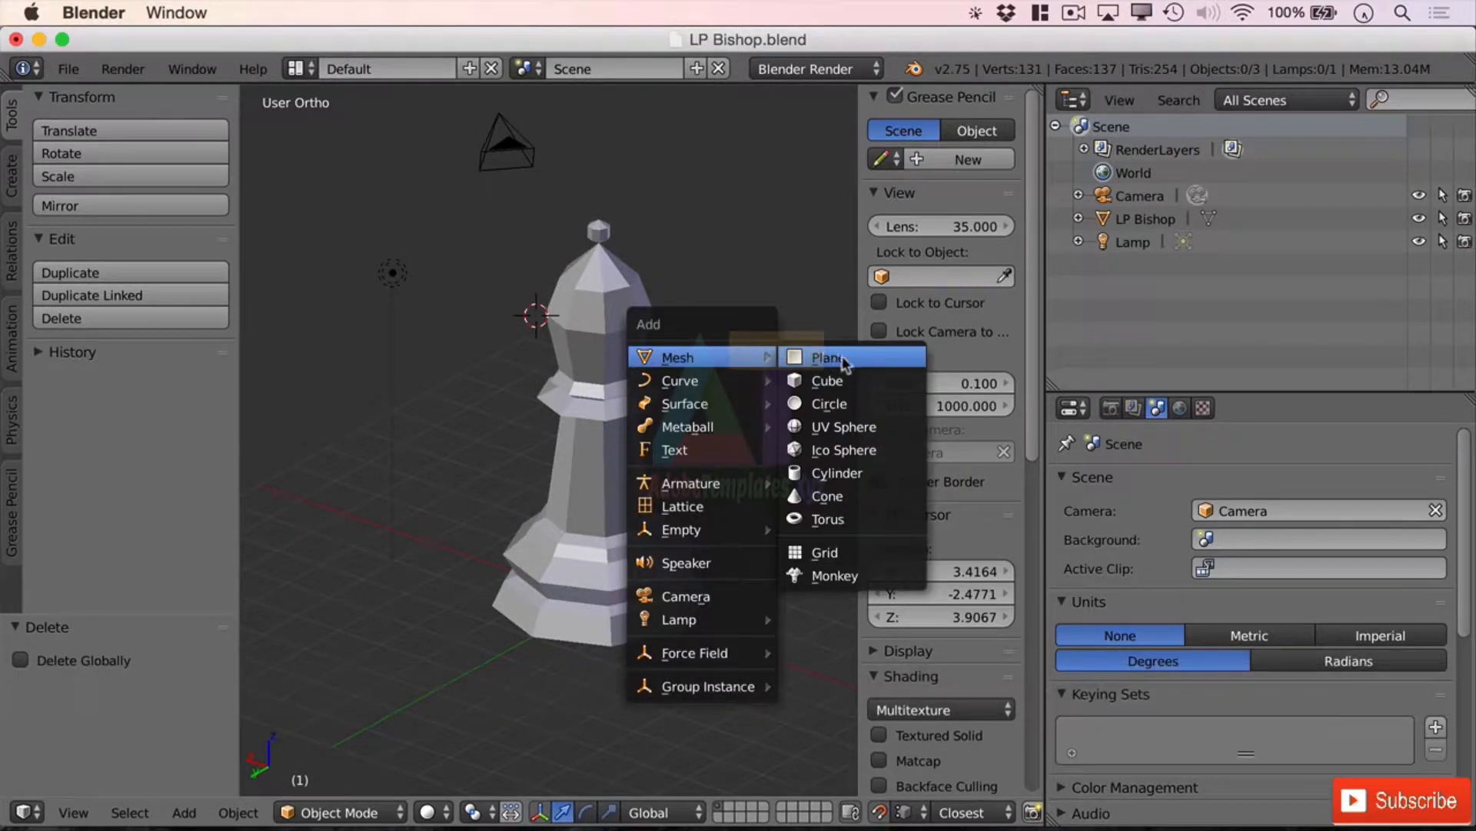
left_click(845, 382)
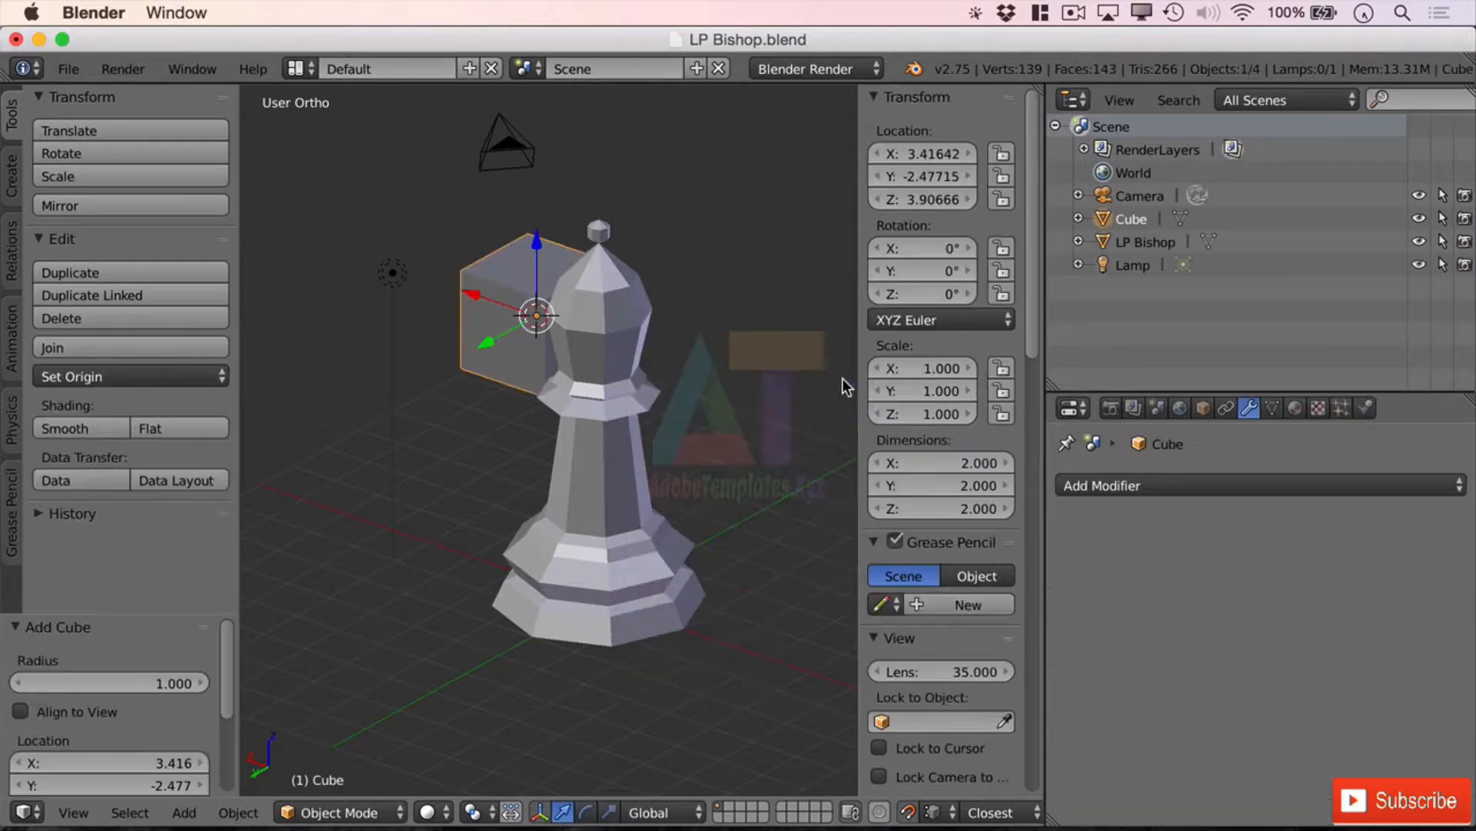
In Edit Mode, move the cube's bishop-side top edge about -1.812 and bottom edge about -1.424 along Y to form a thin wedge
middle_click_drag(485, 398, 637, 382)
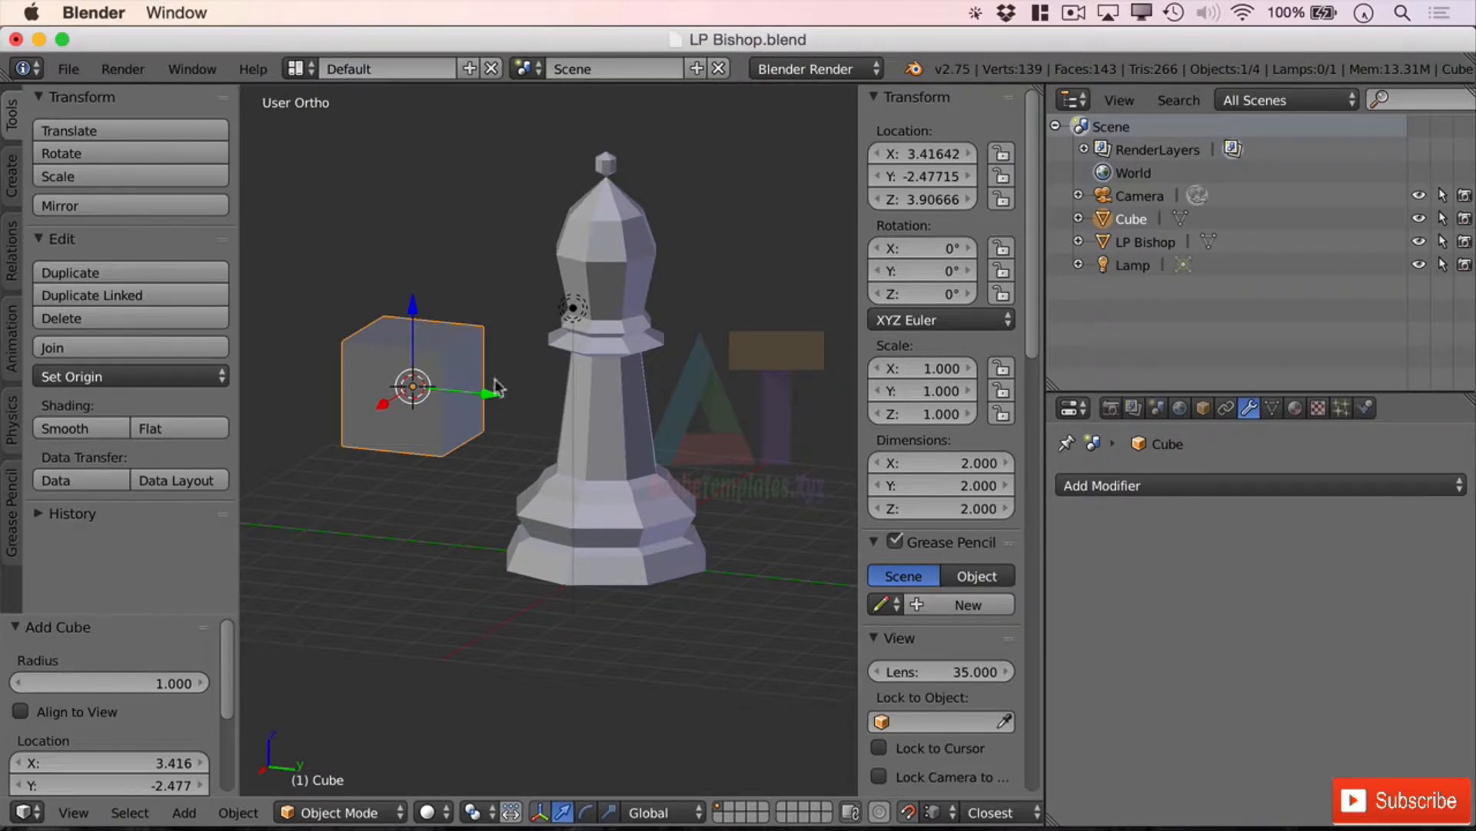
key("Tab")
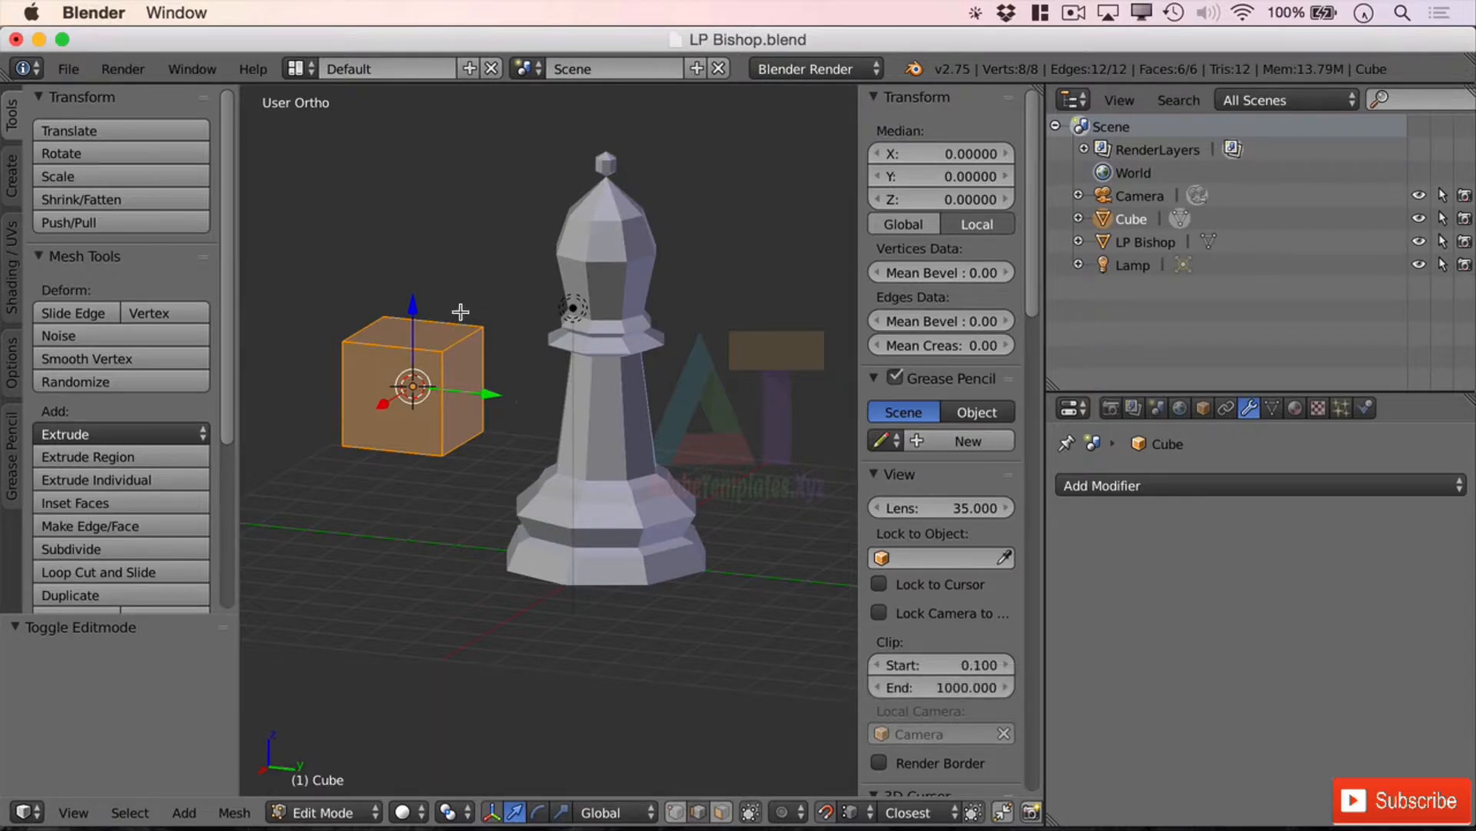
right_click(466, 337)
left_click_drag(538, 344, 435, 342)
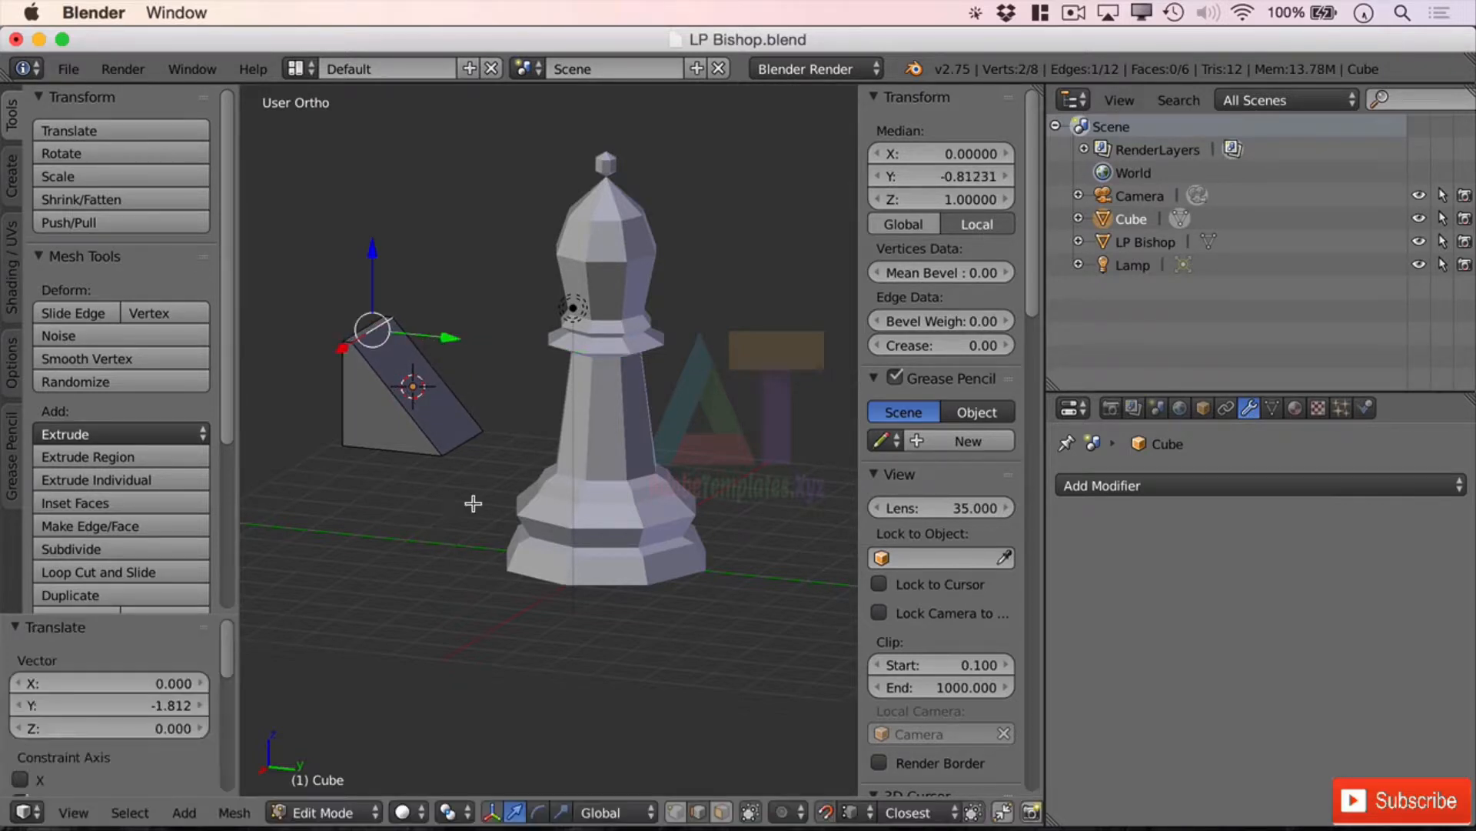
right_click(454, 443)
left_click_drag(536, 452, 441, 457)
scroll(360, 507, "down", 5)
scroll(356, 515, "up", 6)
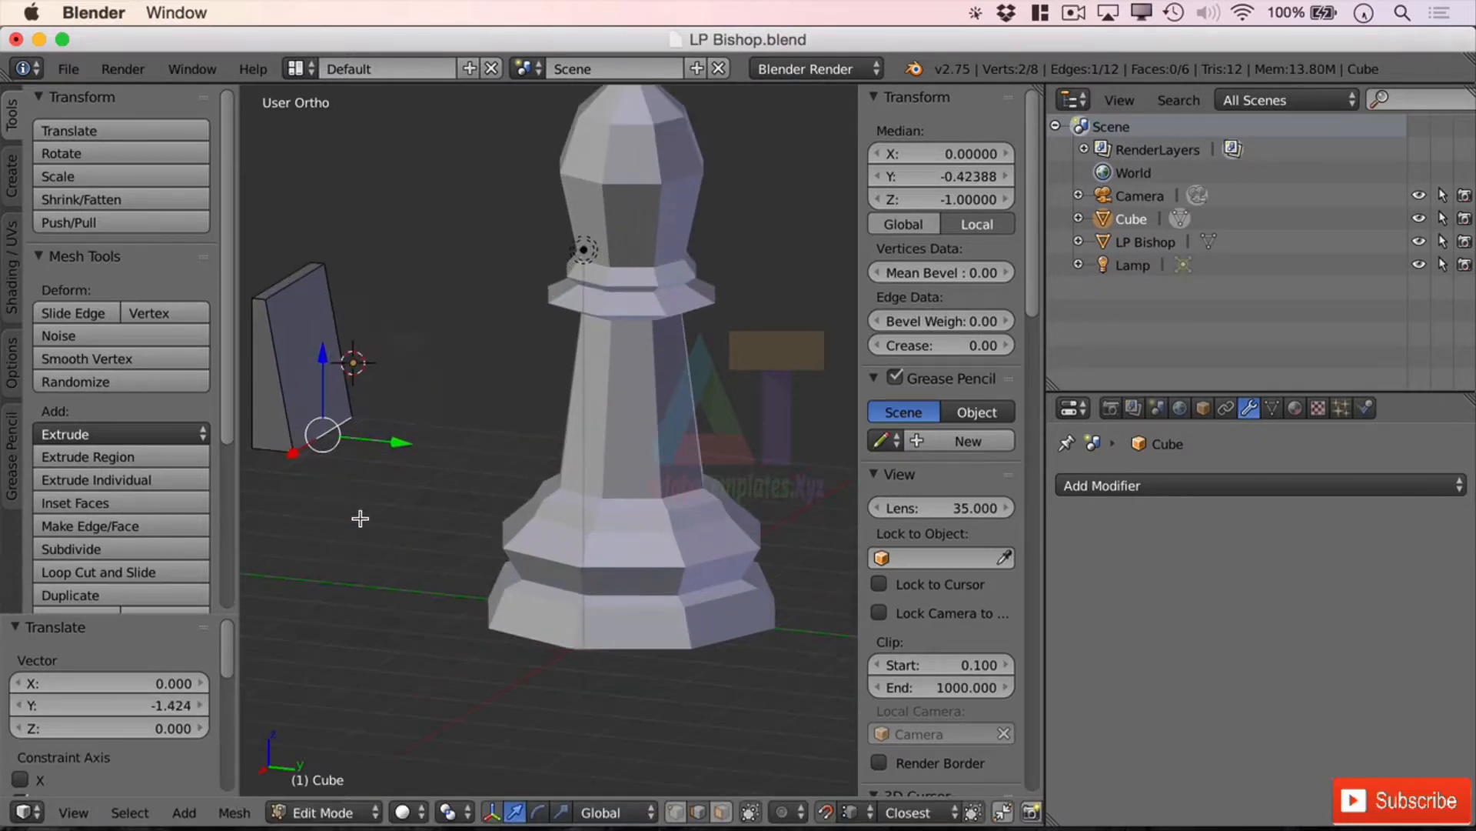
middle_click_drag(356, 518, 618, 547, "shift")
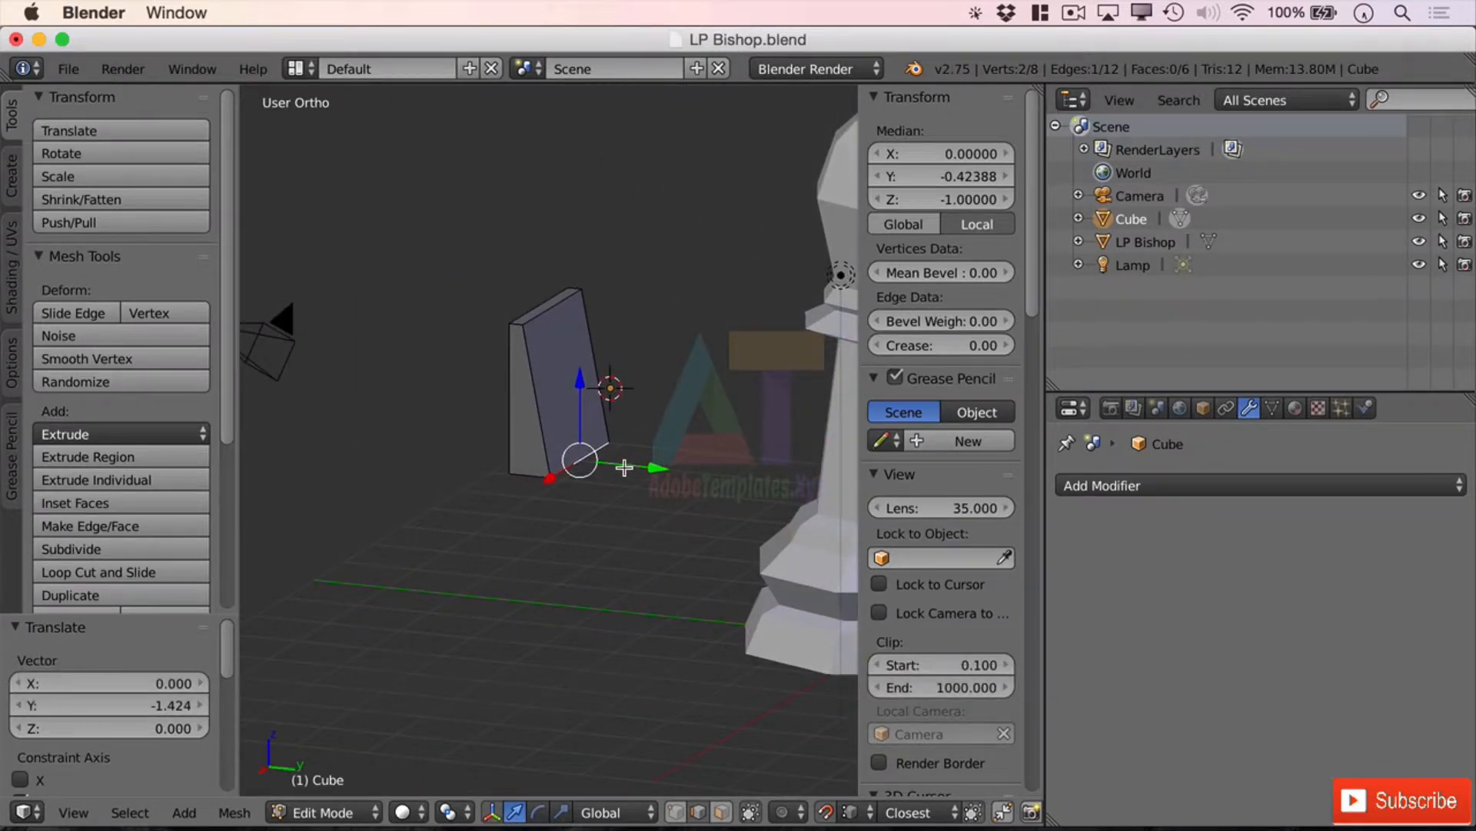
middle_click_drag(624, 467, 897, 356)
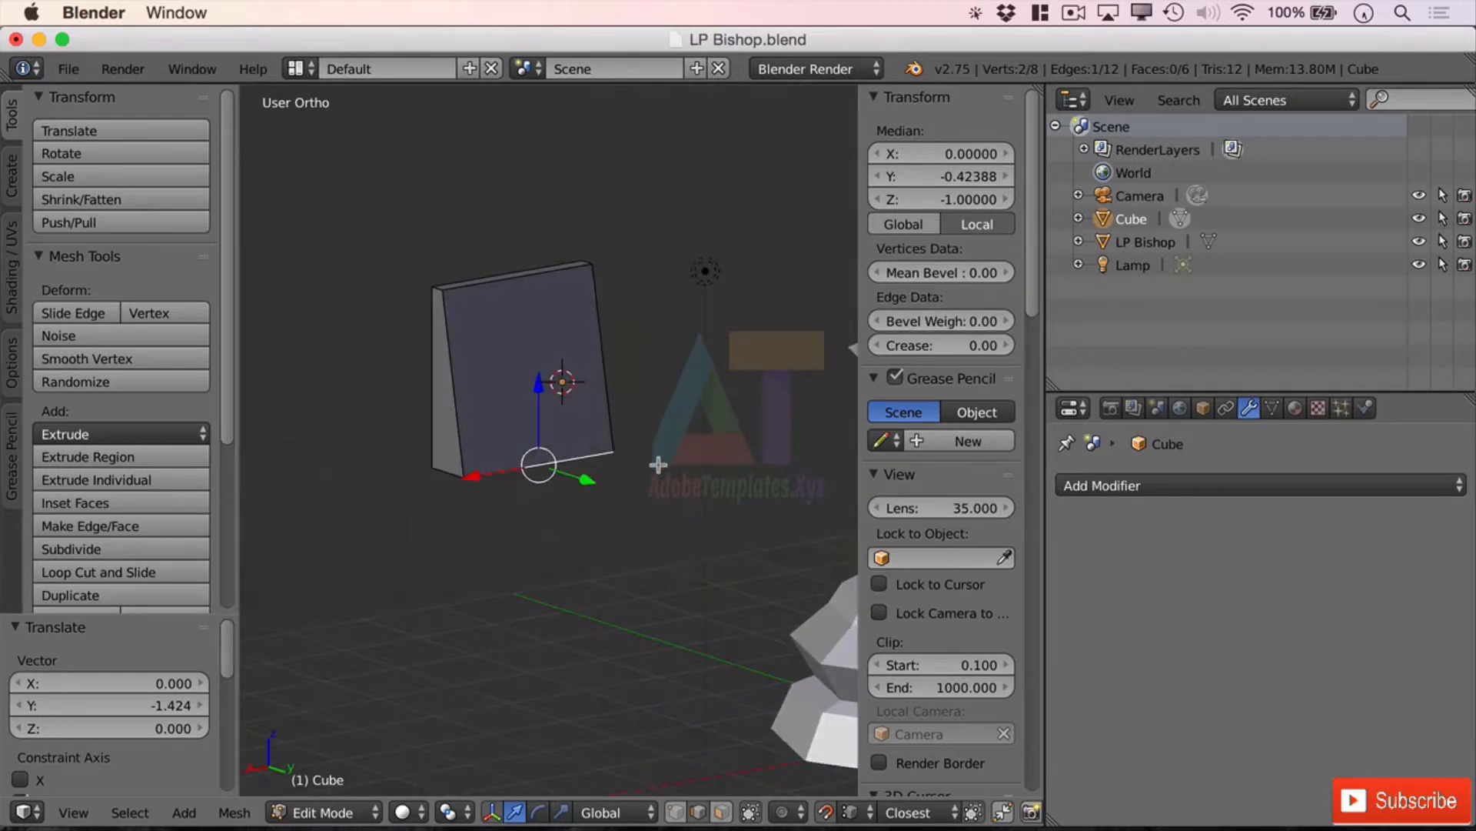
middle_click_drag(658, 464, 733, 422)
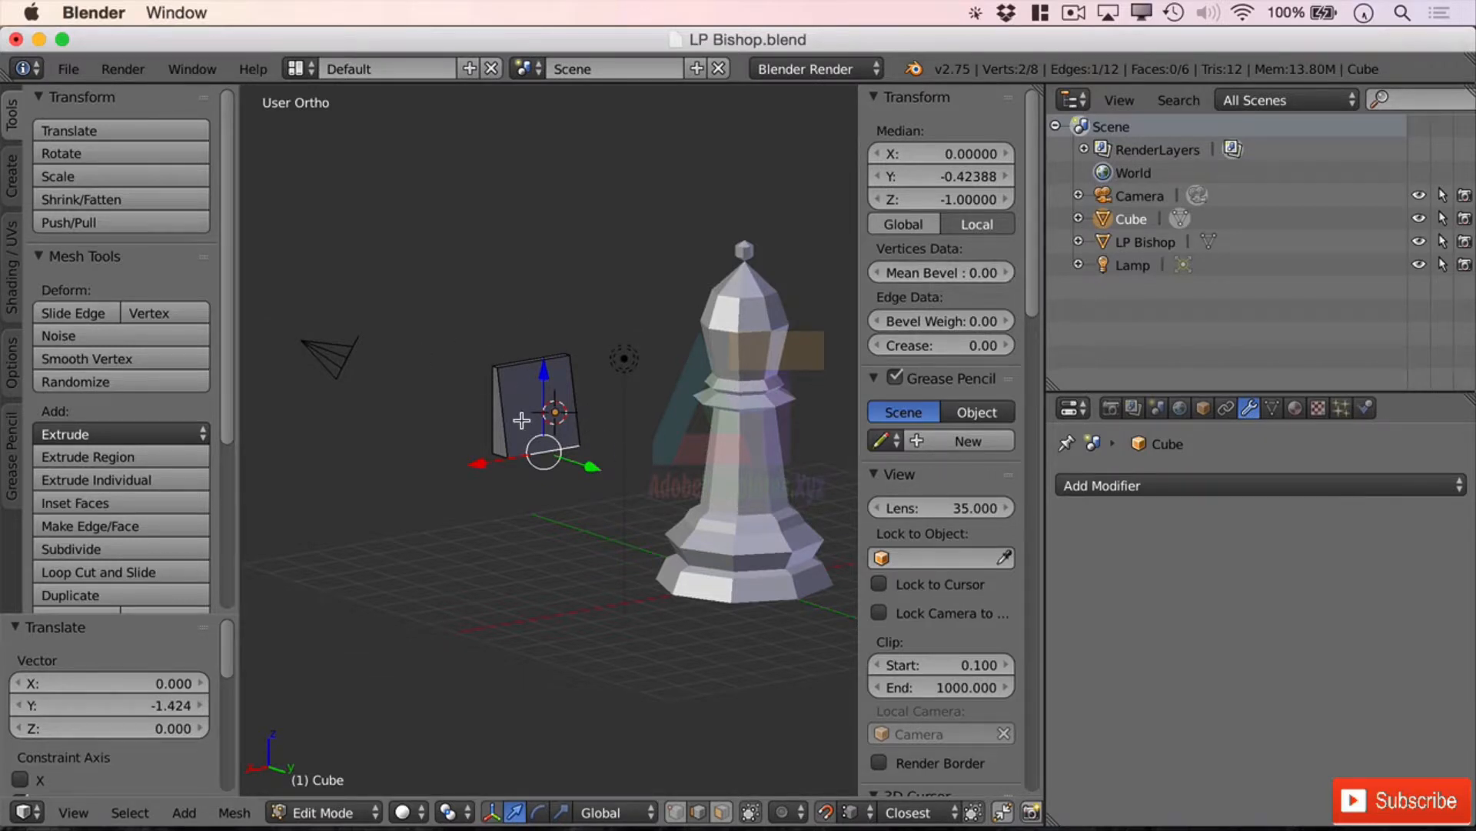
key("Tab")
Move the wedge freely over to the bishop and up onto its head
key("g")
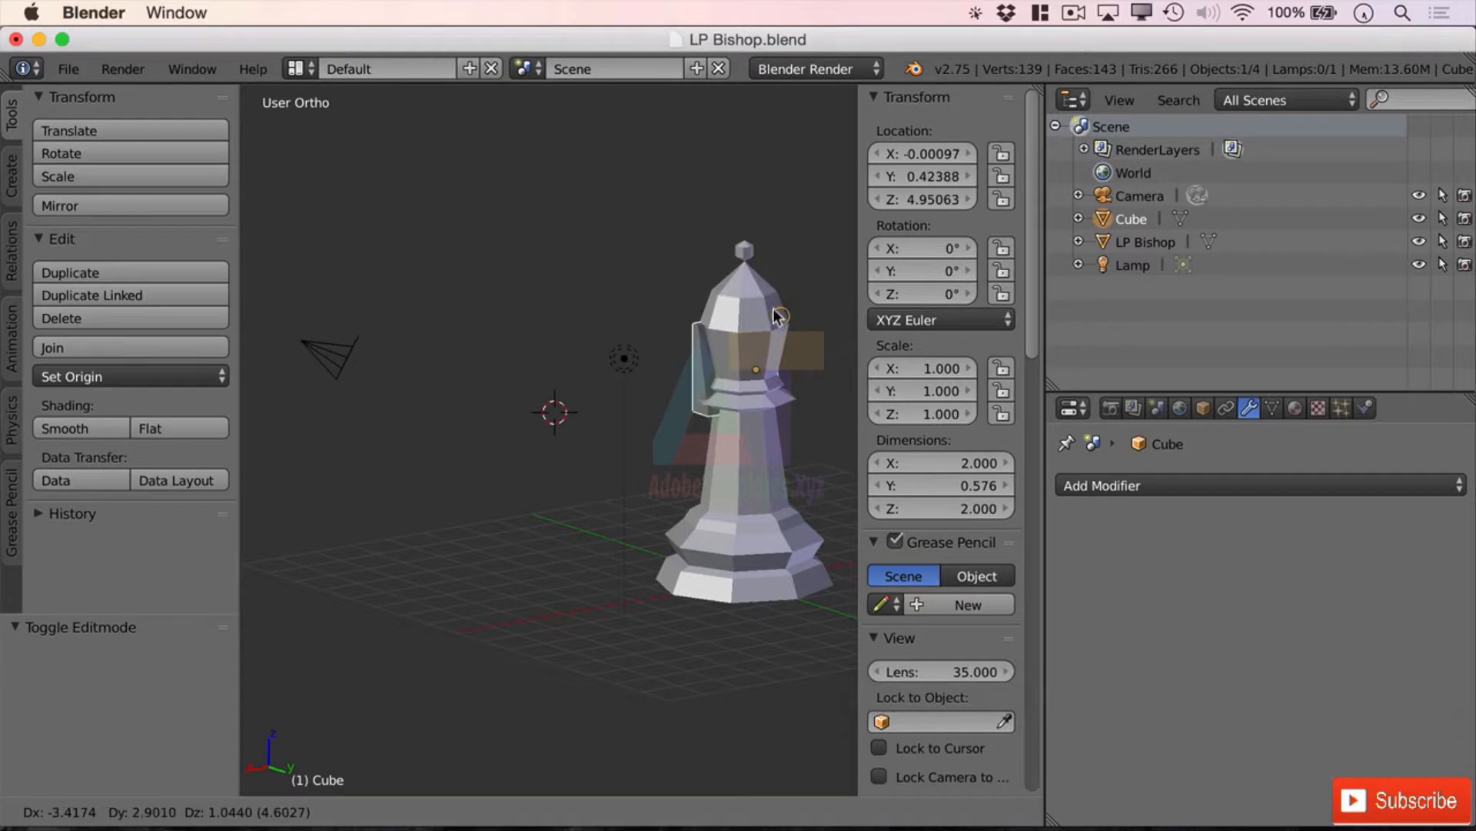
left_click(769, 307)
scroll(759, 413, "down", 2)
scroll(748, 420, "up", 6)
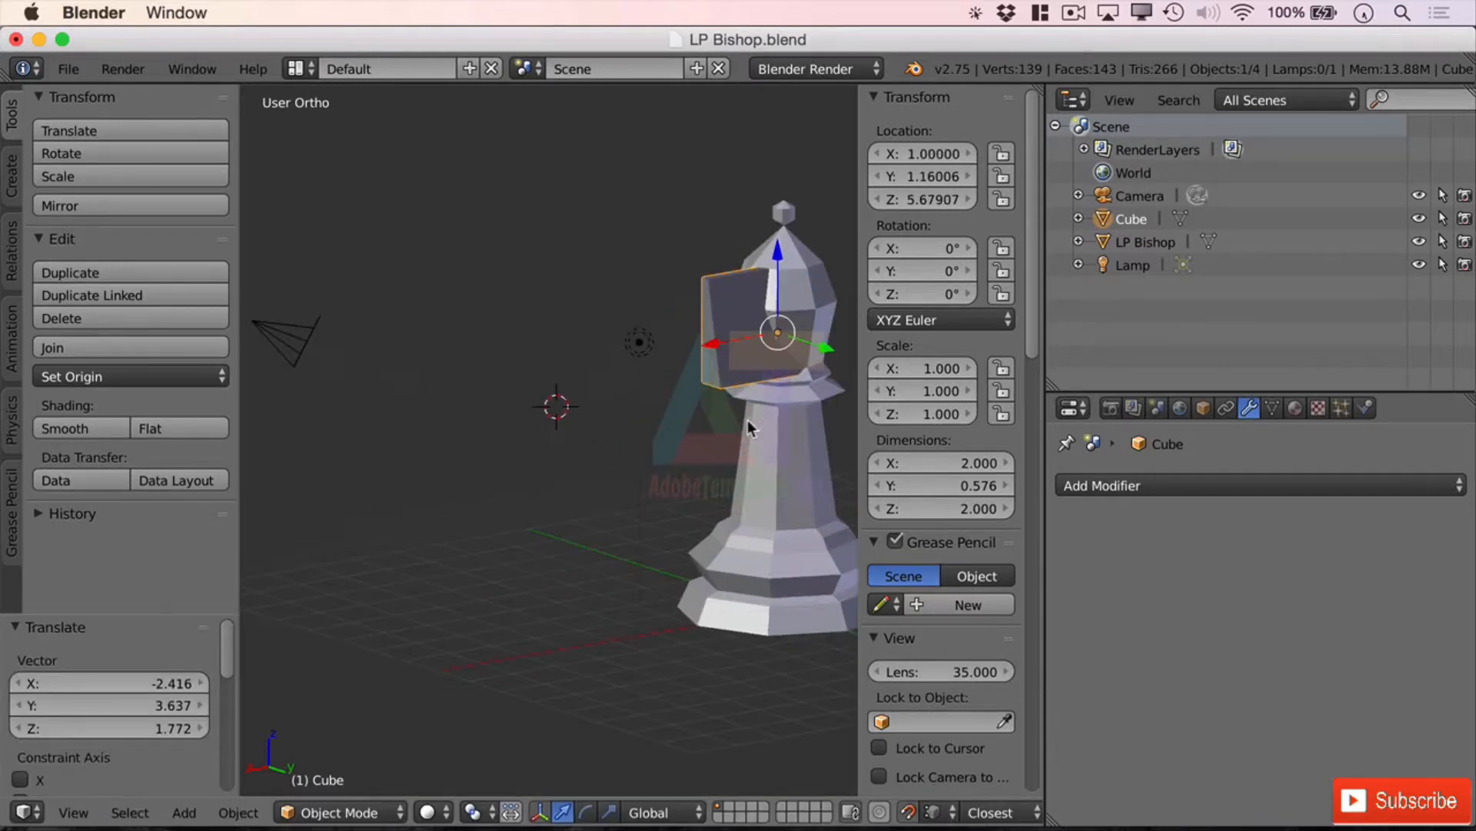
middle_click_drag(691, 489, 422, 579, "shift")
middle_click_drag(535, 507, 344, 596, "shift")
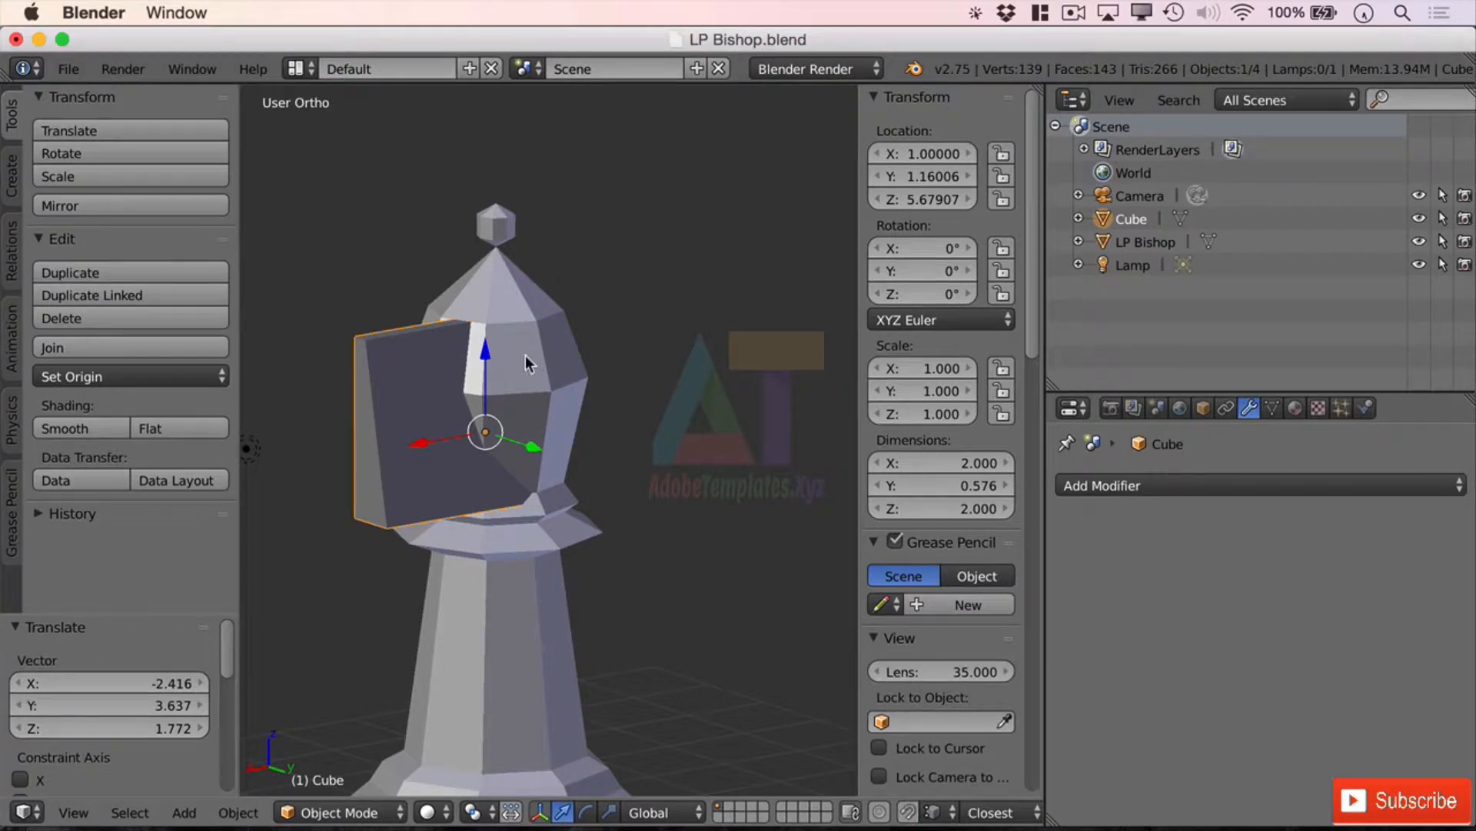
key("g")
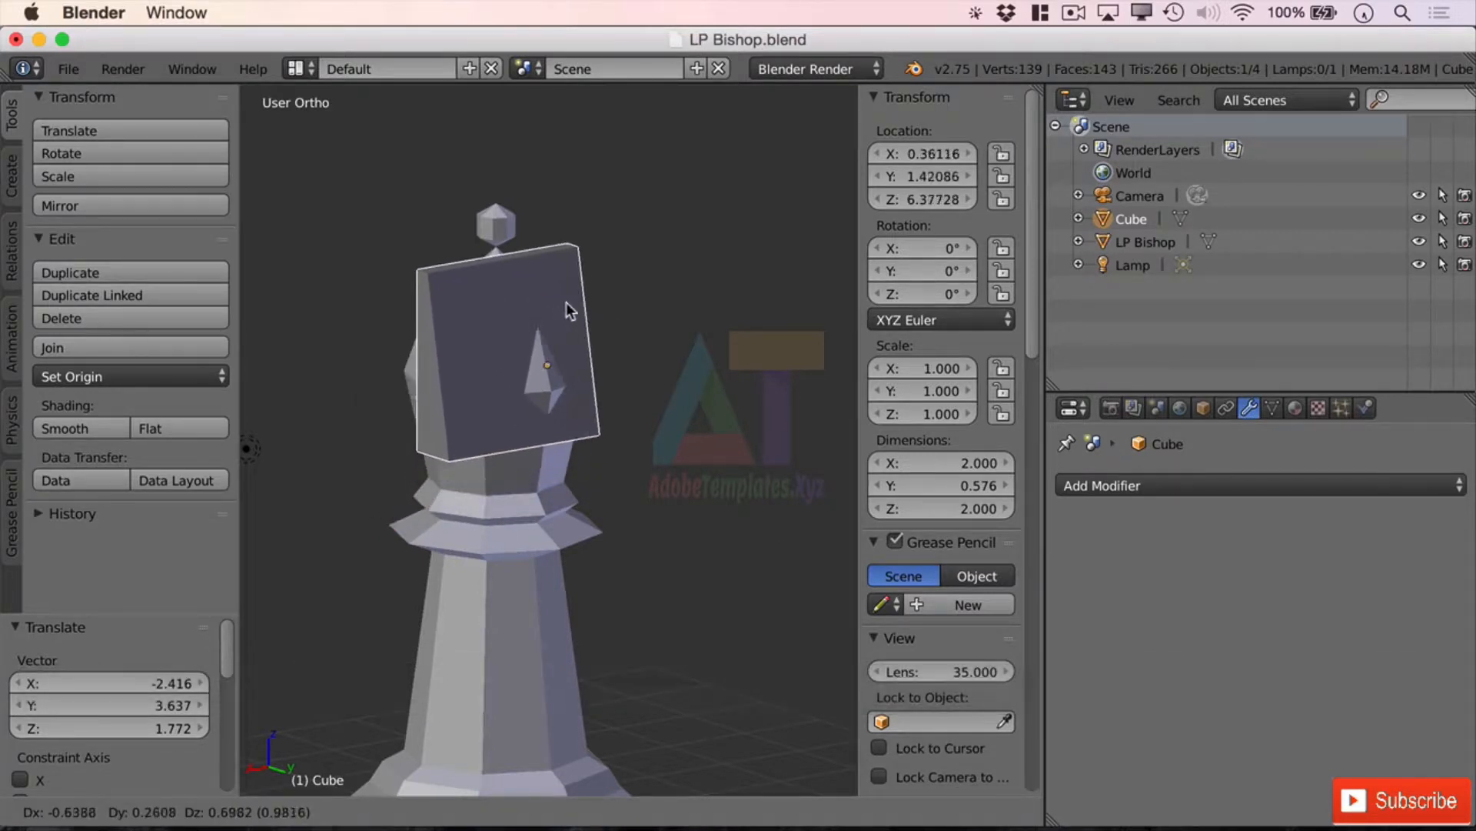
left_click(599, 310)
Shift the wedge about -0.67 along the Y axis so it cuts into the bishop's head
middle_click_drag(721, 352, 270, 374)
scroll(511, 399, "down", 3)
scroll(510, 398, "up", 5)
left_click_drag(321, 391, 391, 376)
mouse_move(642, 431)
middle_mouse_down()
mouse_move(702, 437)
mouse_move(657, 422)
mouse_move(648, 394)
mouse_move(660, 406)
mouse_move(643, 413)
mouse_move(761, 408)
mouse_move(624, 422)
middle_mouse_up()
Rotate the wedge 180° about Z and move it about -1.617 along Y back into the bishop's head
key("r")
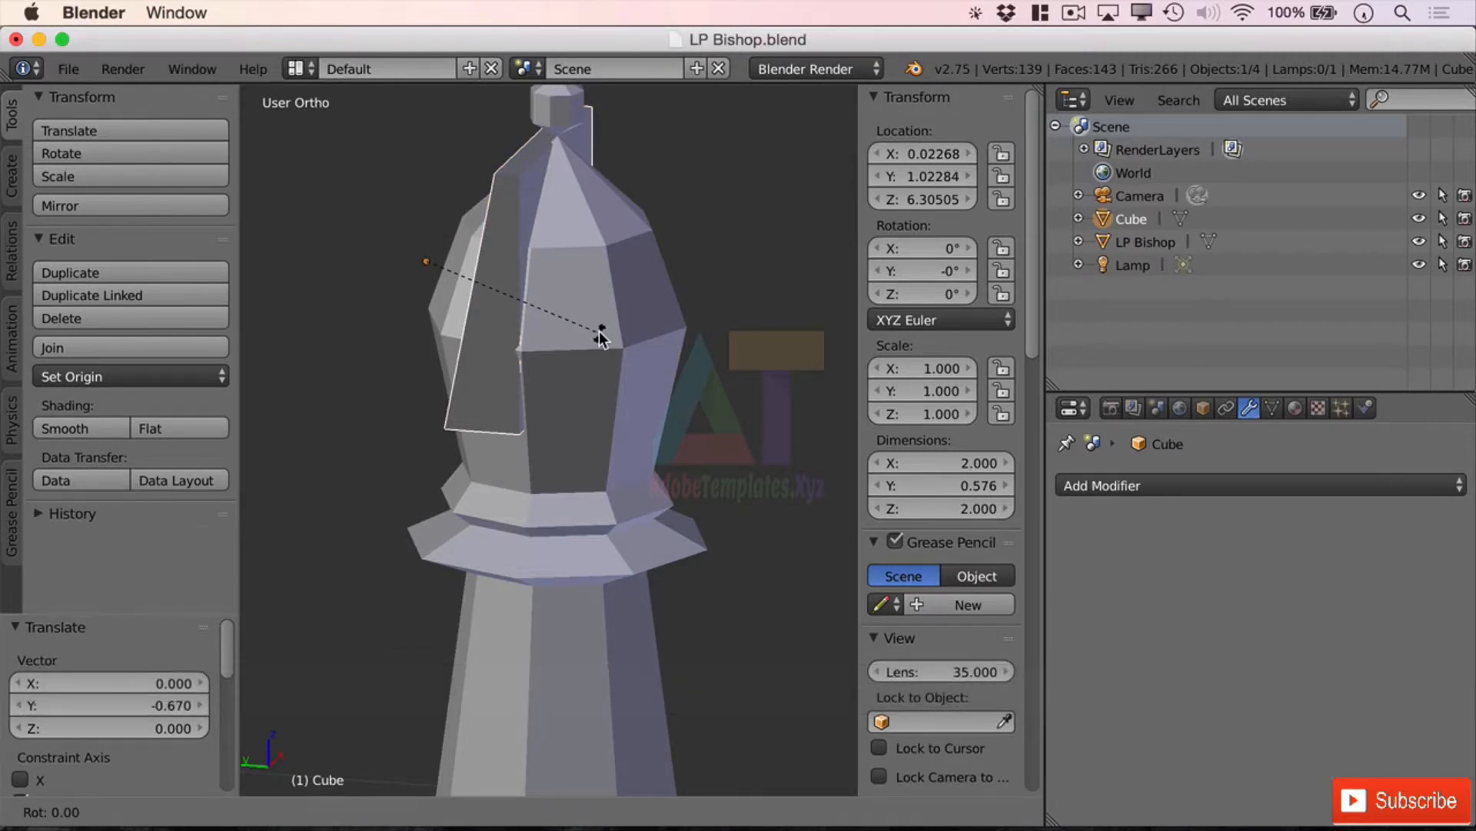
type("z")
type("180")
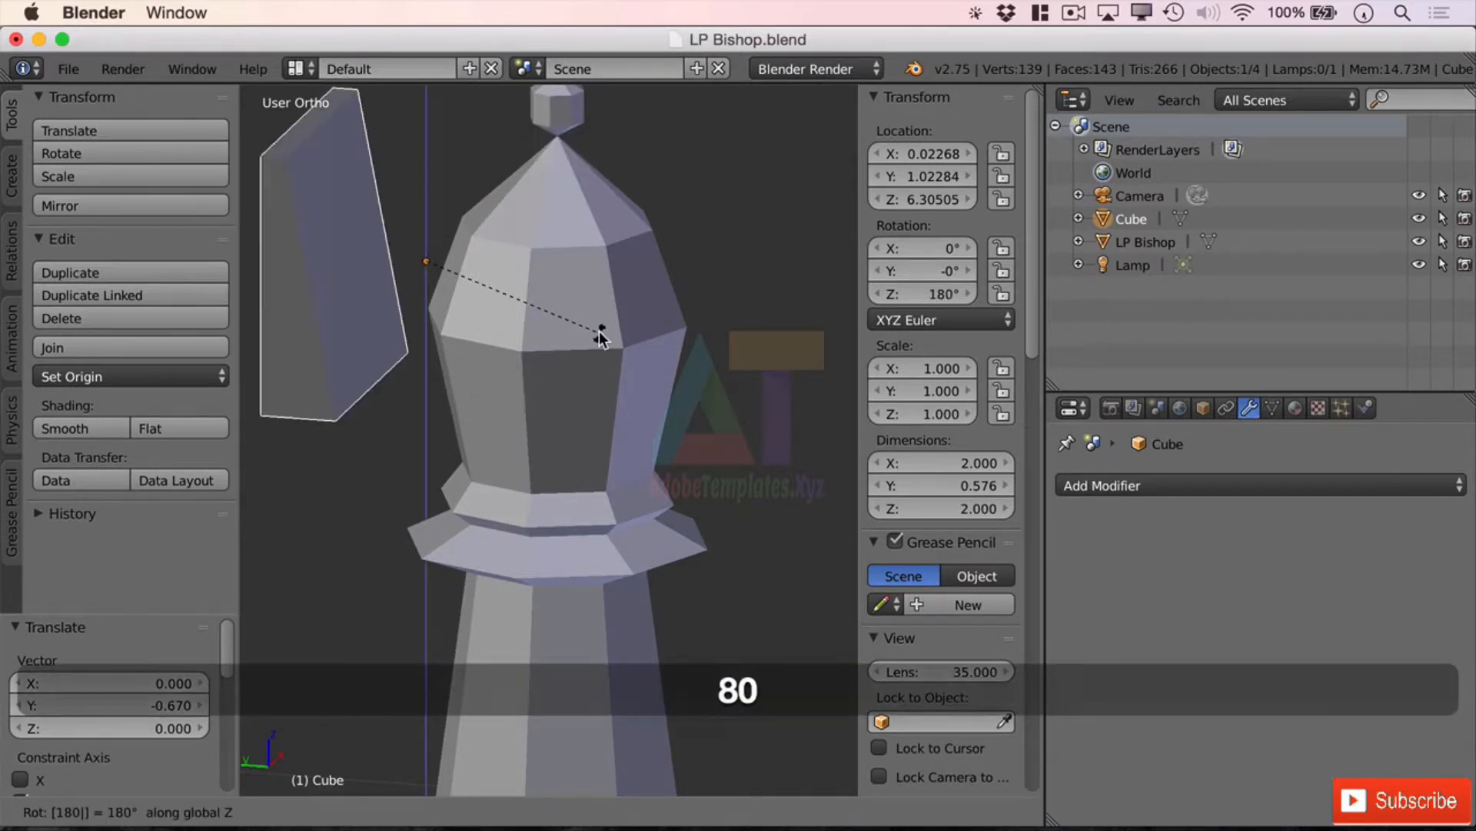
key("Return")
key("g")
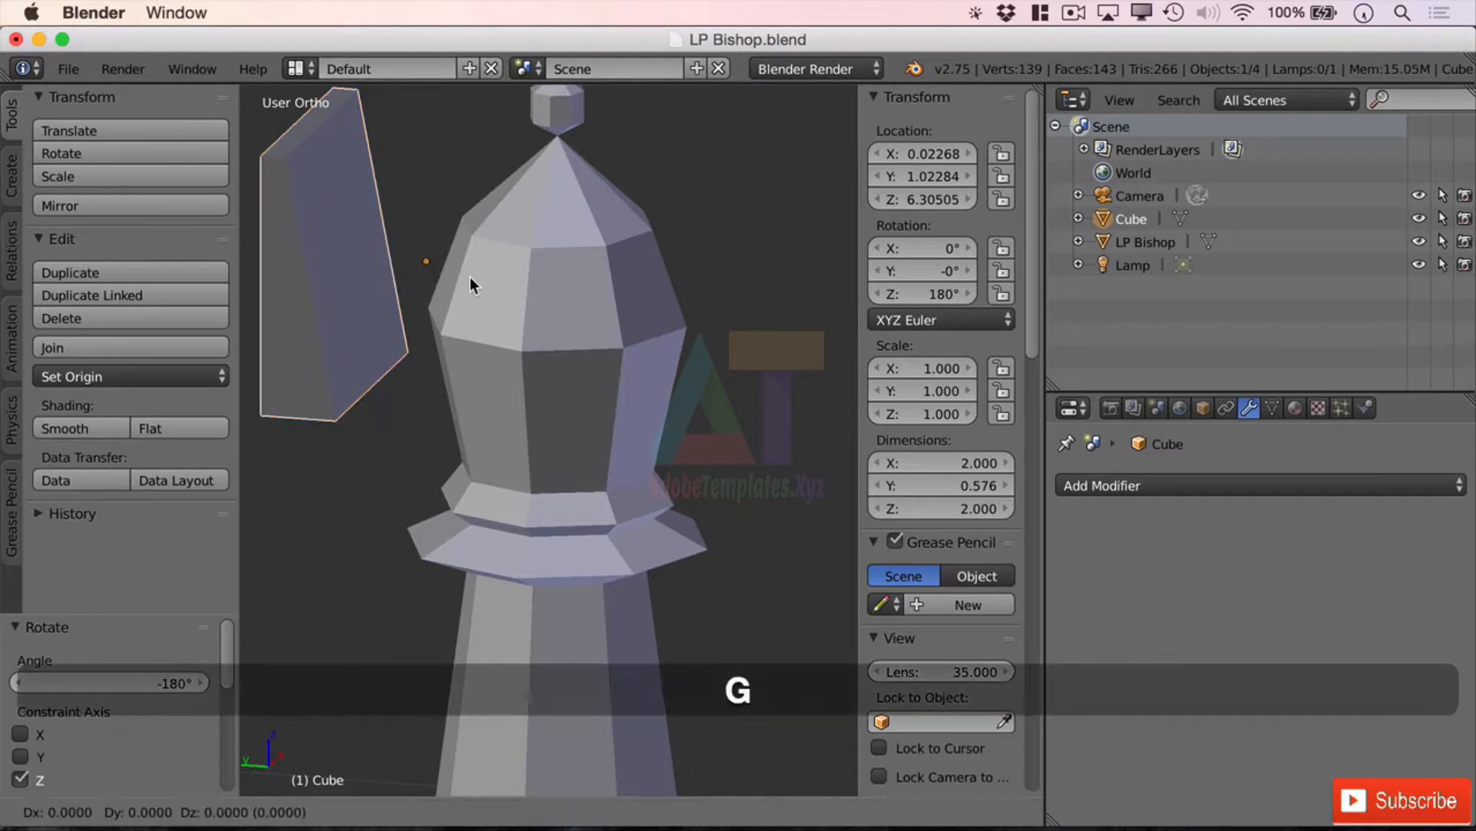
key("y")
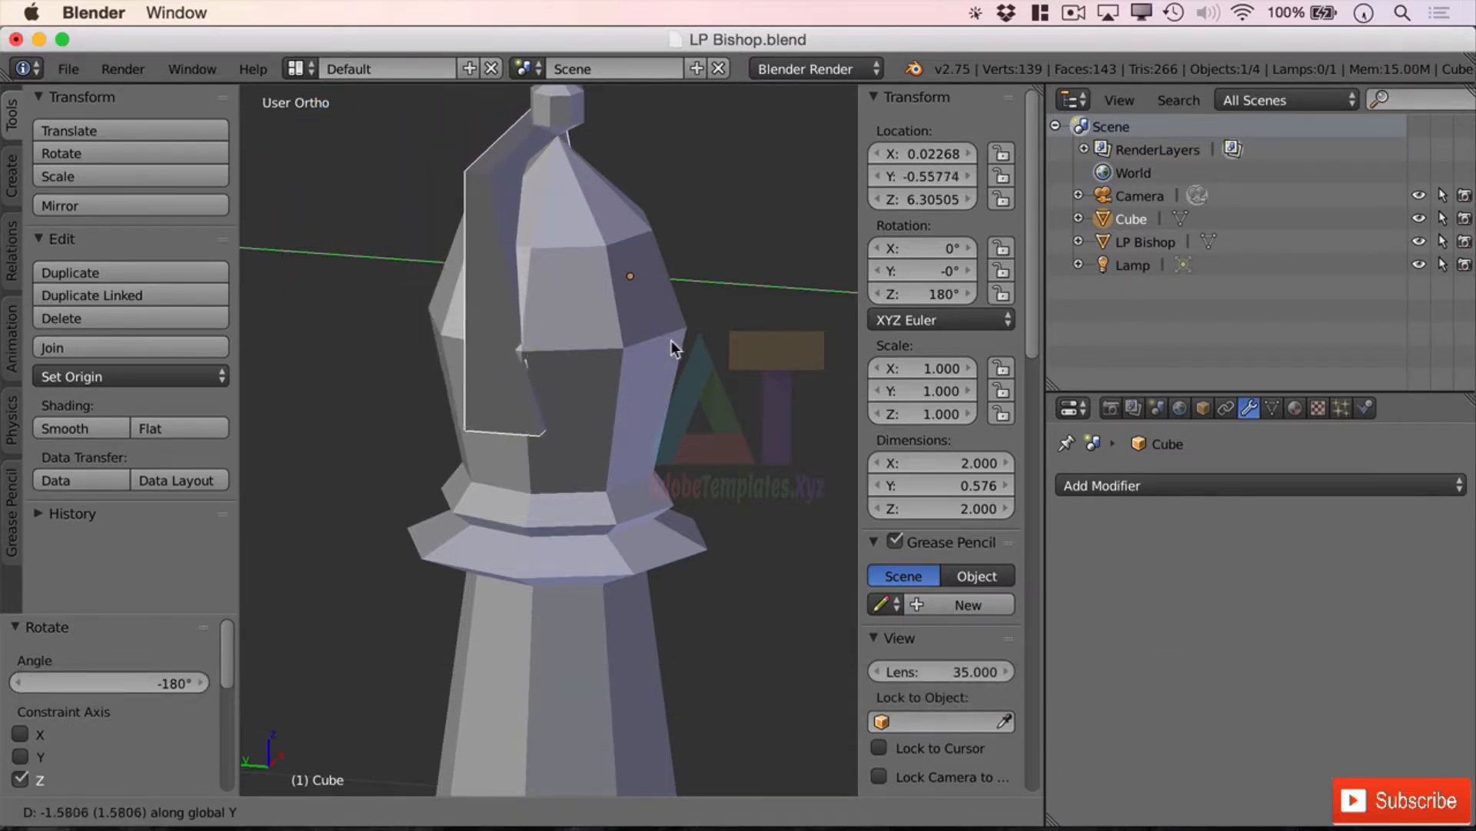
left_click(675, 342)
mouse_move(595, 390)
middle_mouse_down()
mouse_move(621, 370)
mouse_move(608, 375)
middle_mouse_up()
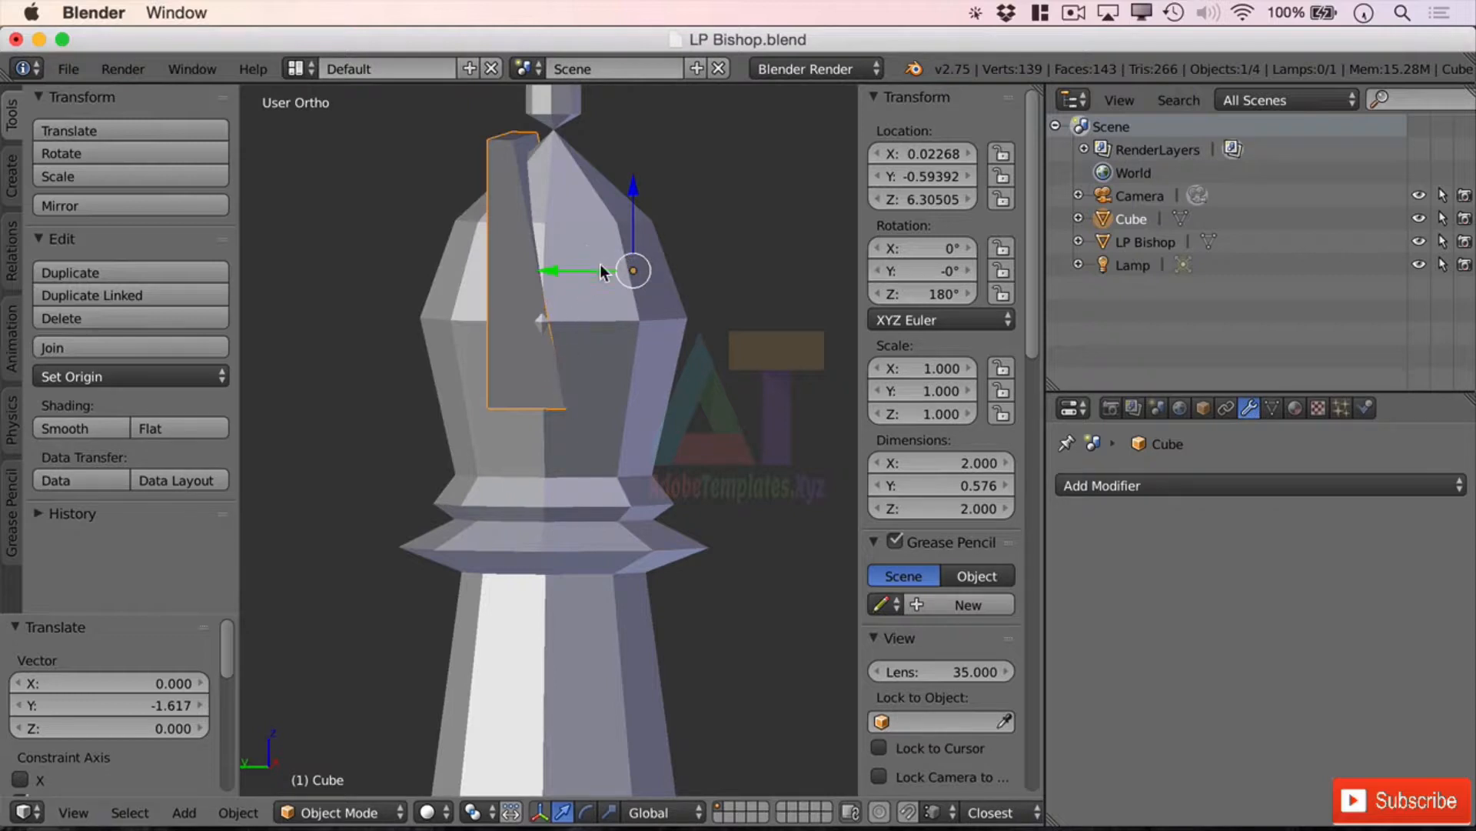
key("s")
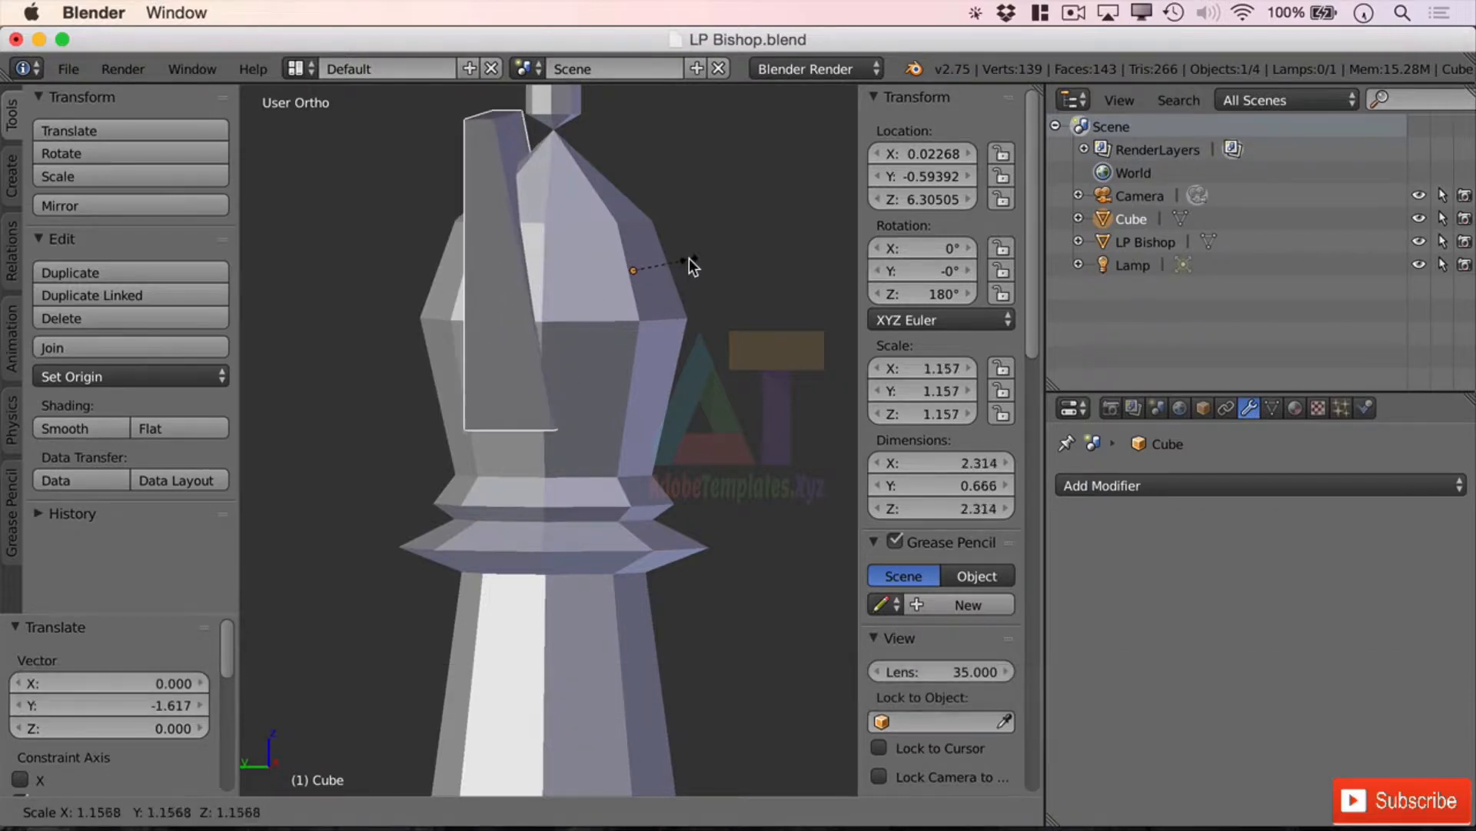
key("shift+z")
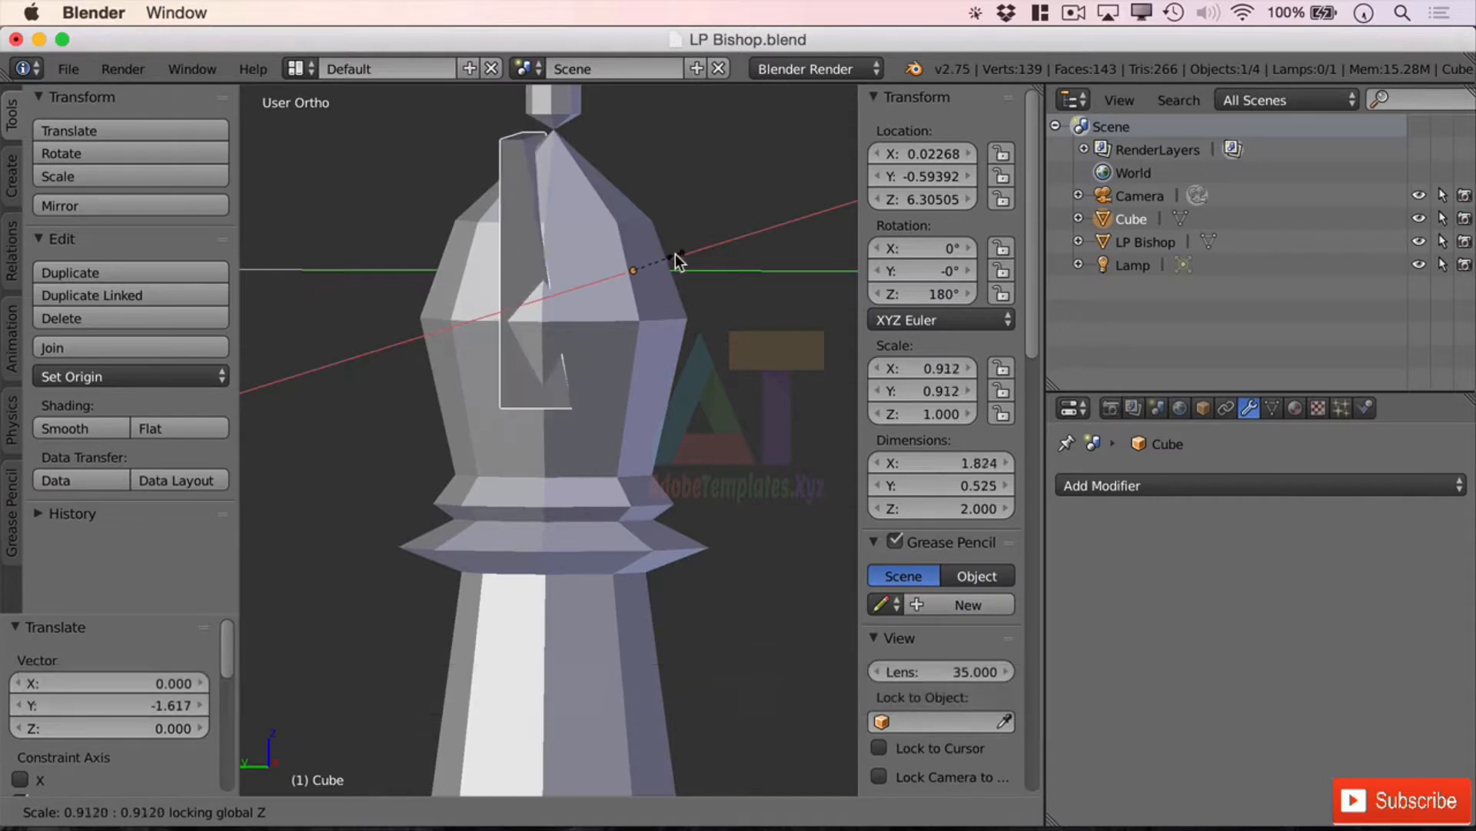
key("Escape")
key("z")
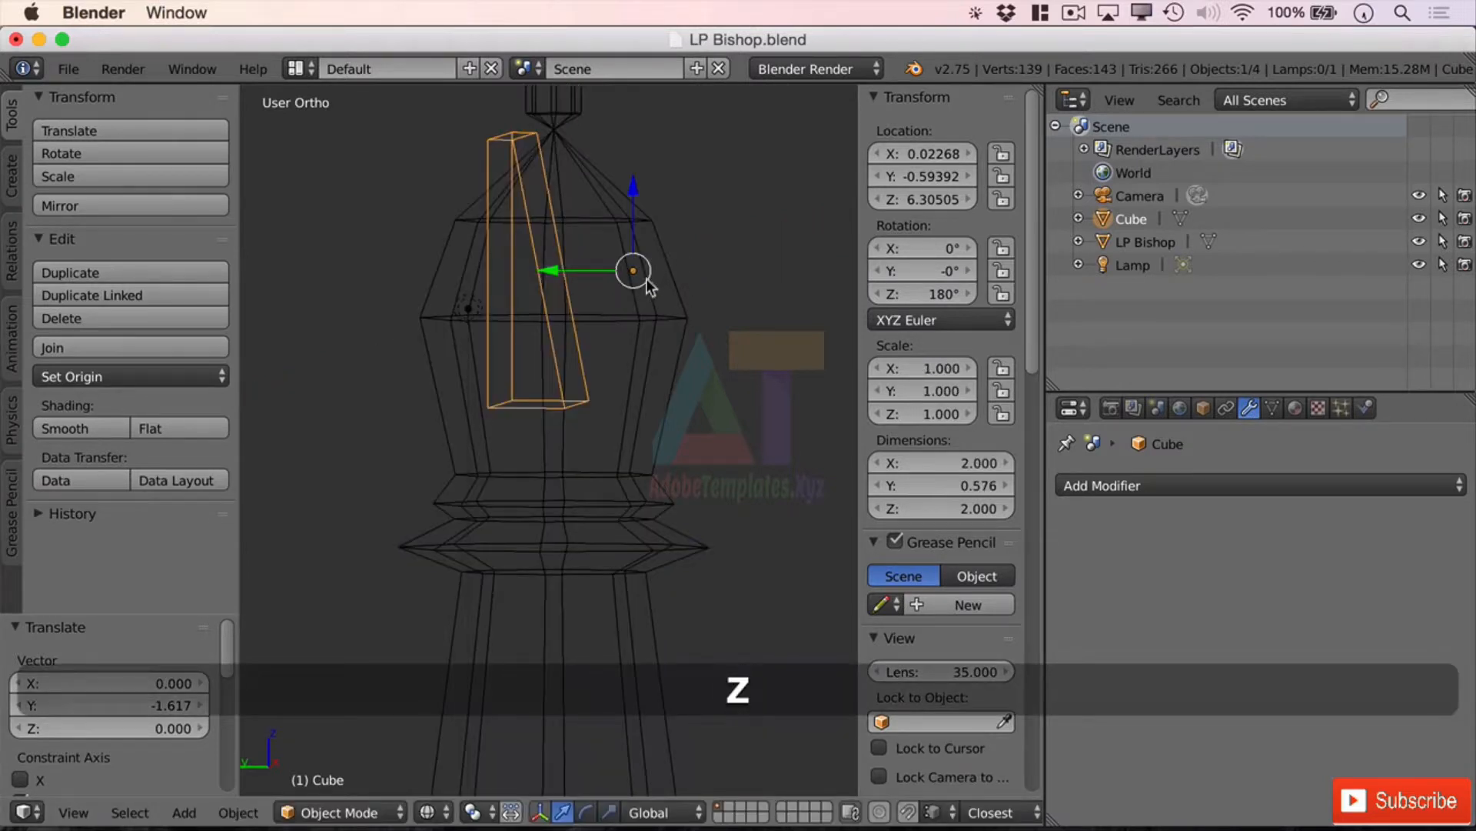
key("z")
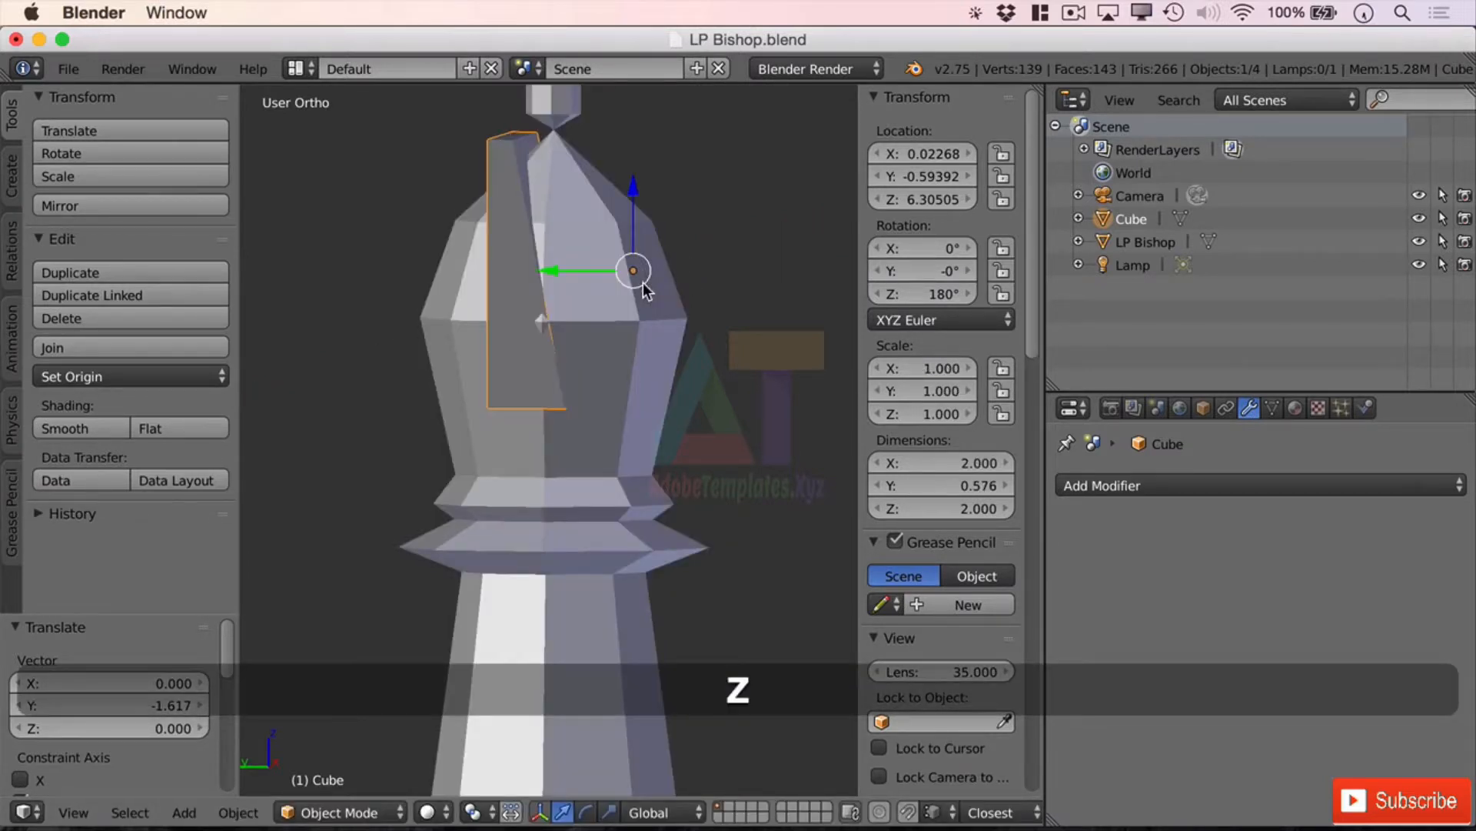
key("s")
key("z")
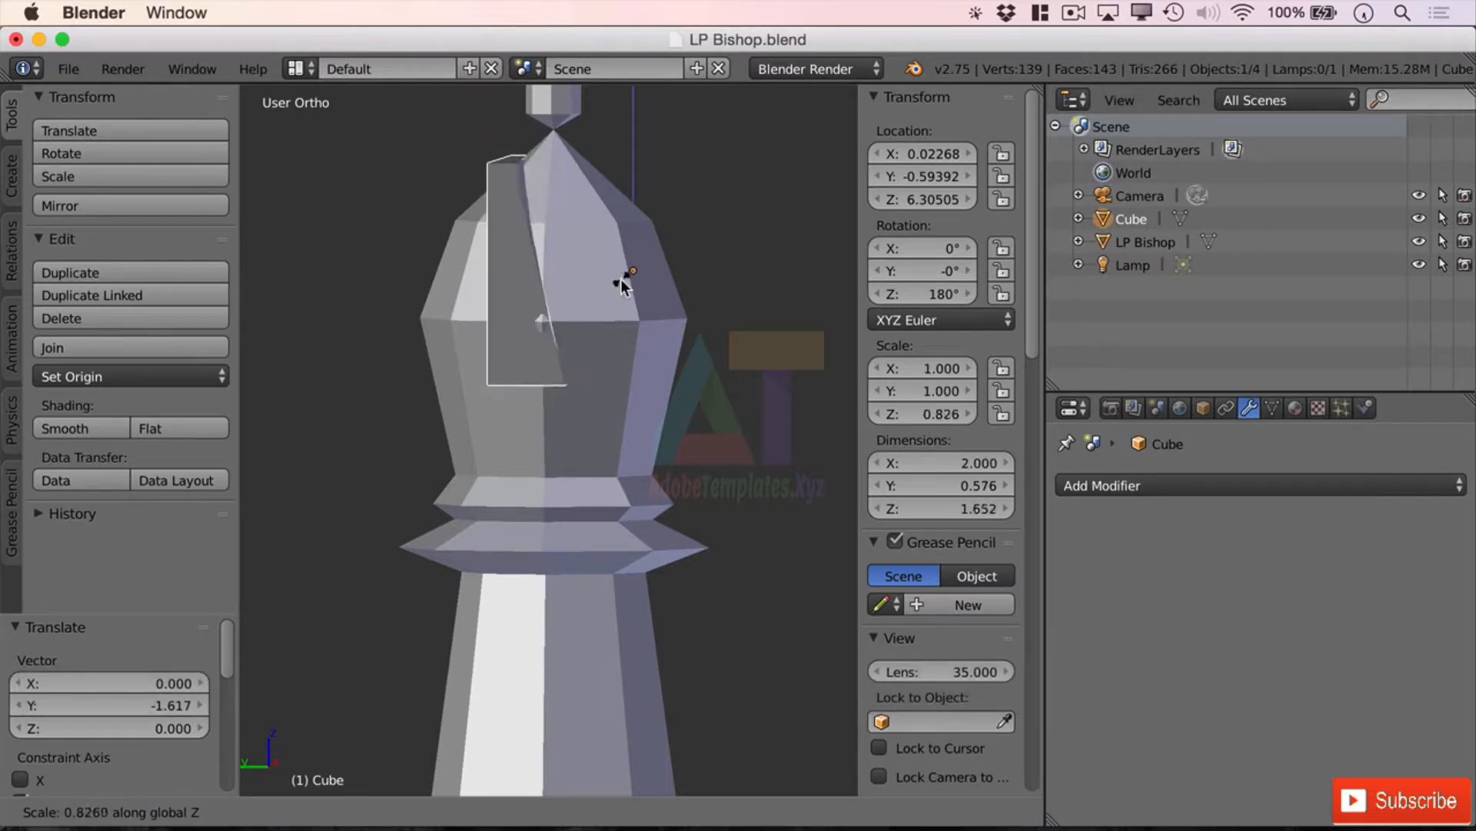
left_click(621, 279)
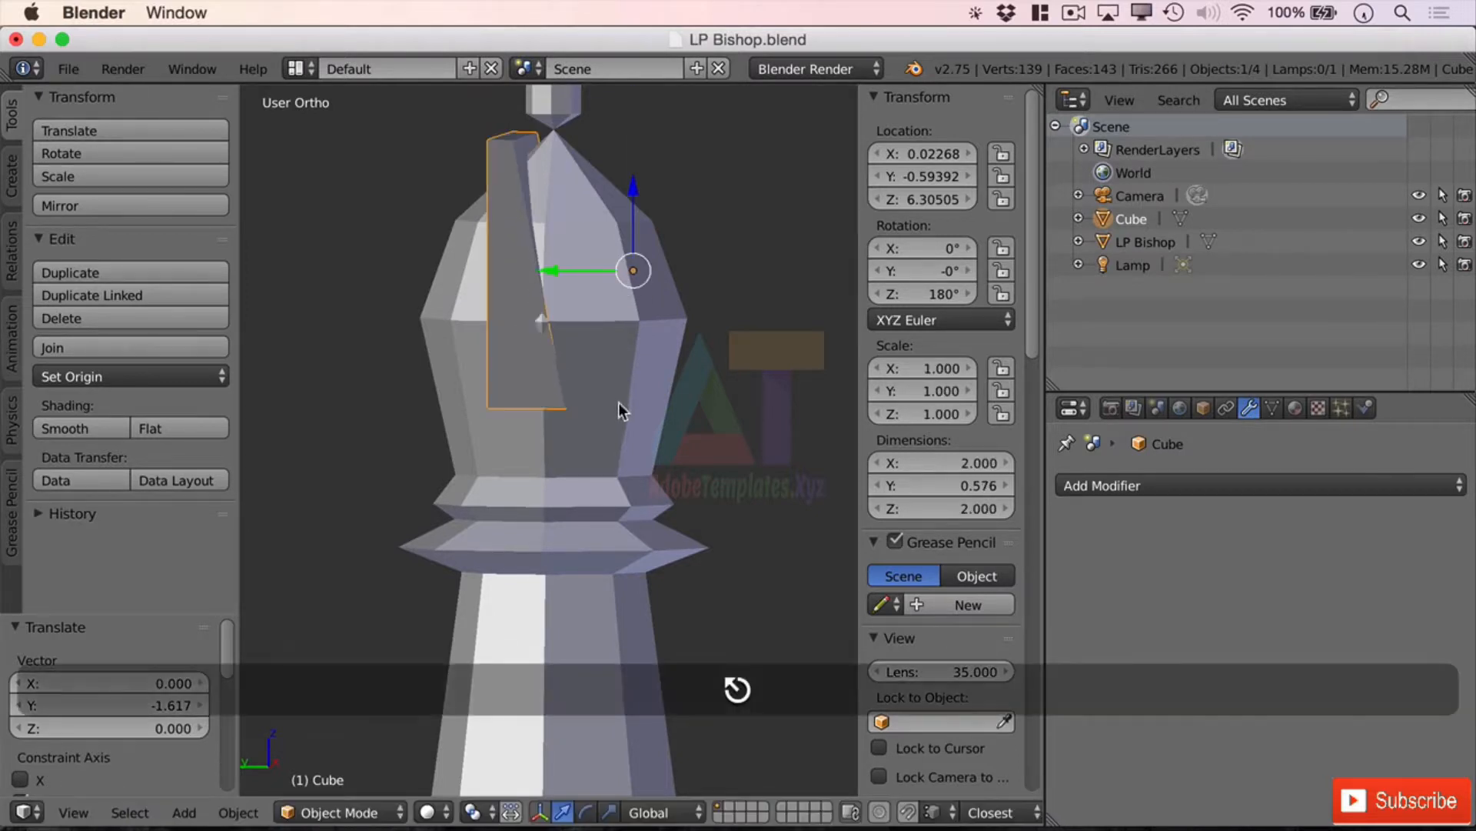
Scale the wedge uniformly to about 0.864 and reposition it about 0.103 along Z and 0.069 along Y
key("s")
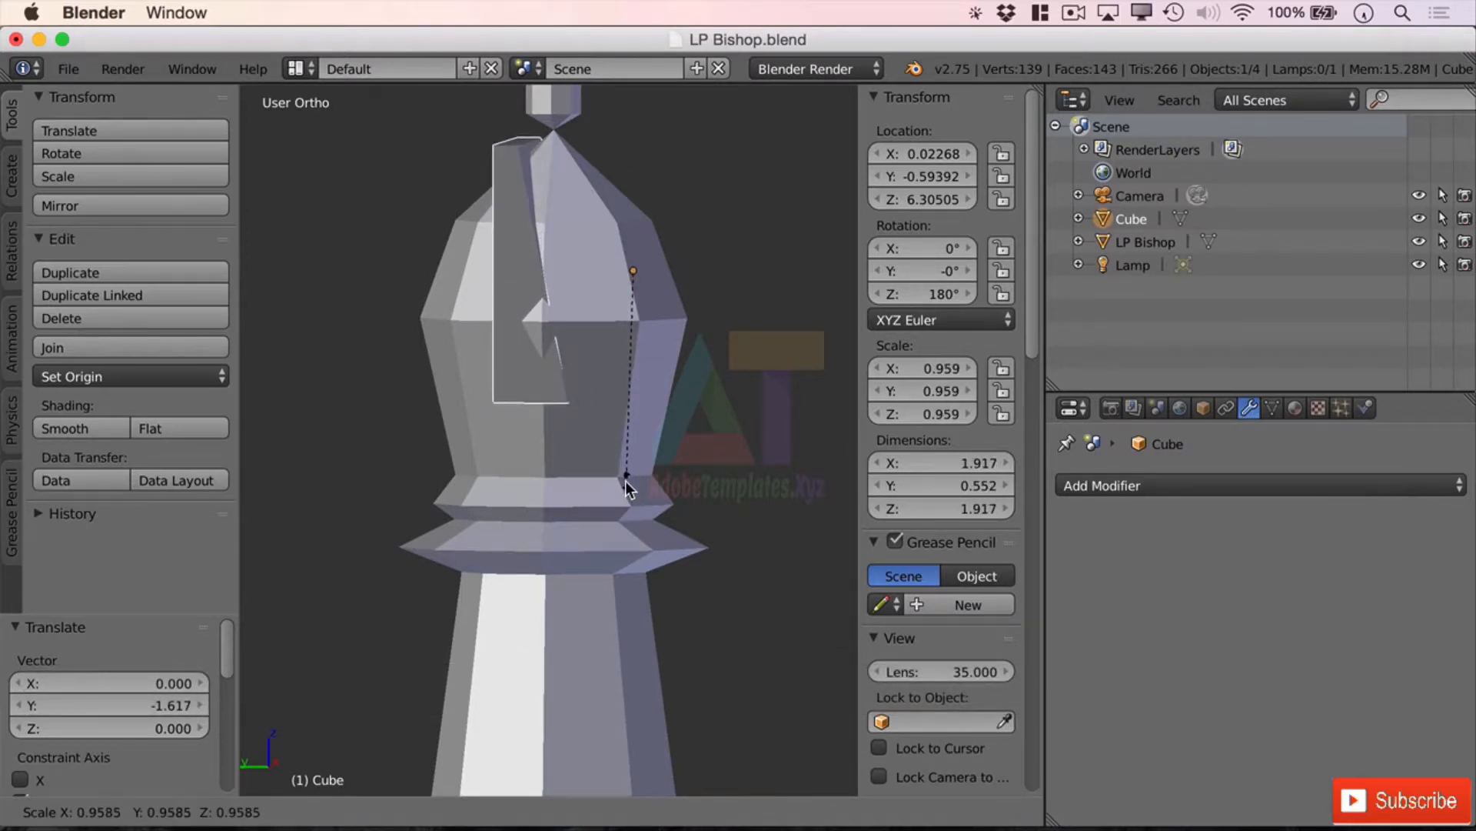
left_click(629, 459)
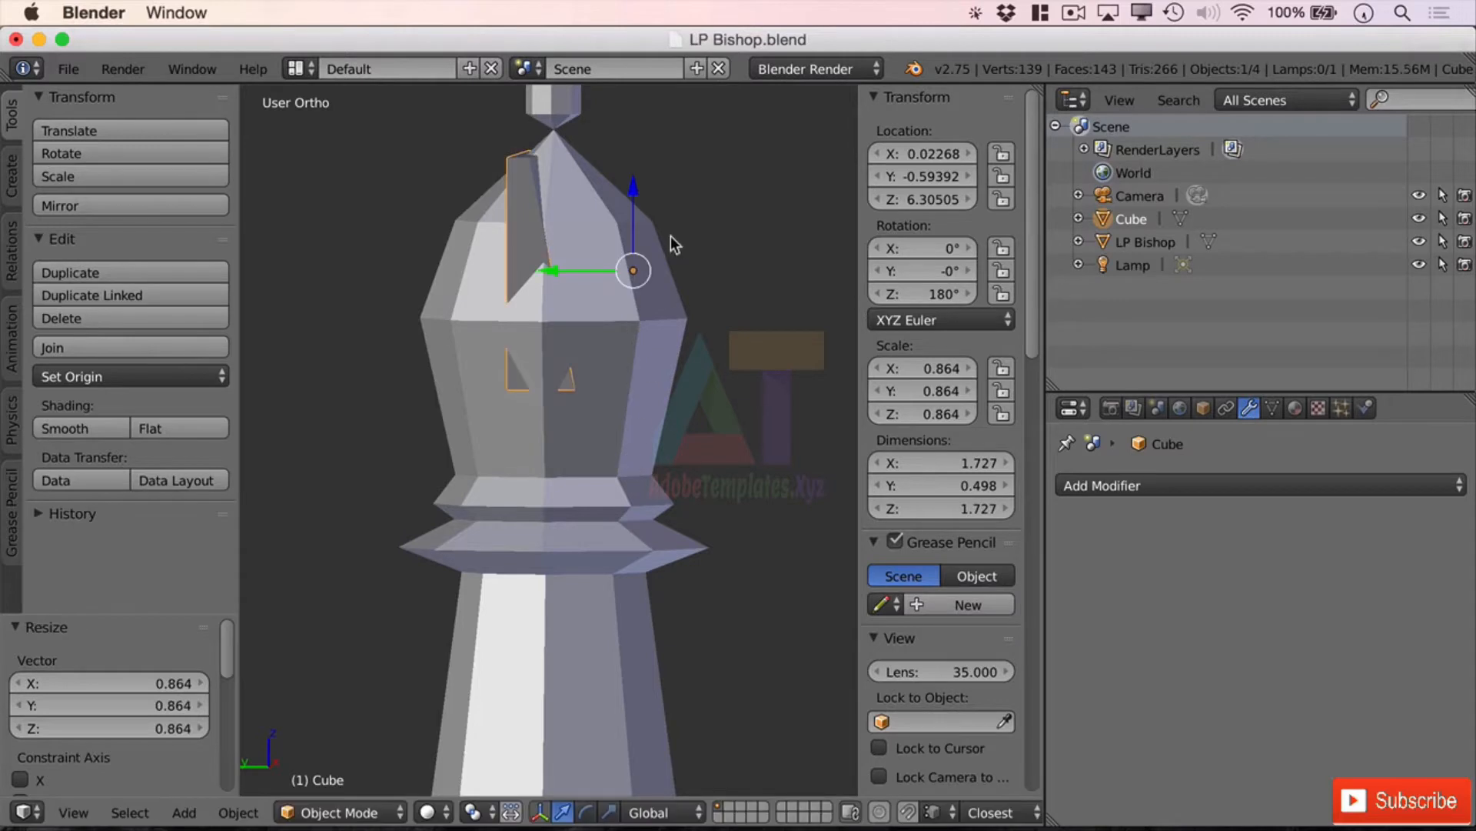
left_click_drag(638, 196, 632, 172)
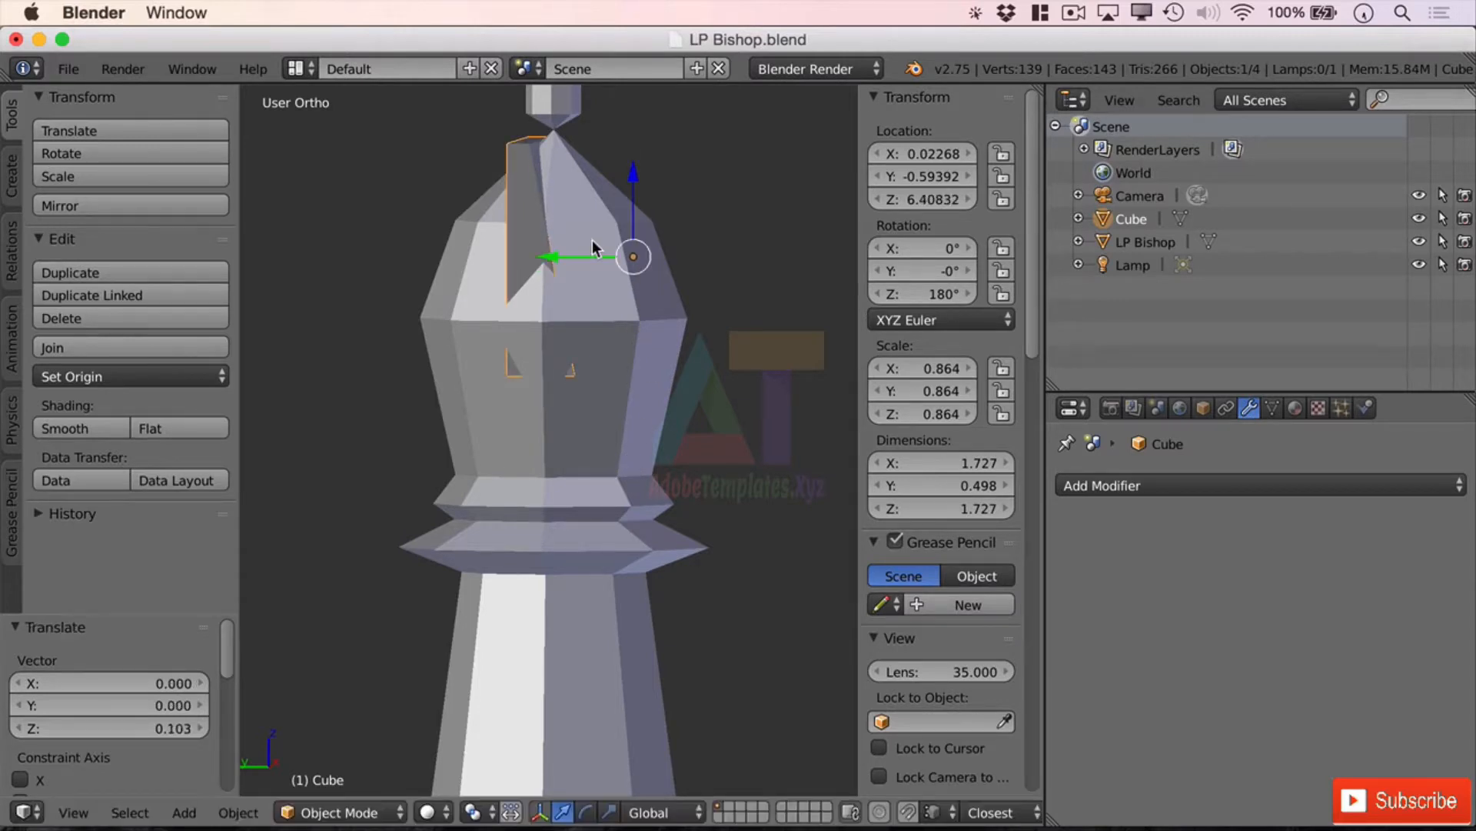
left_click_drag(550, 258, 540, 256)
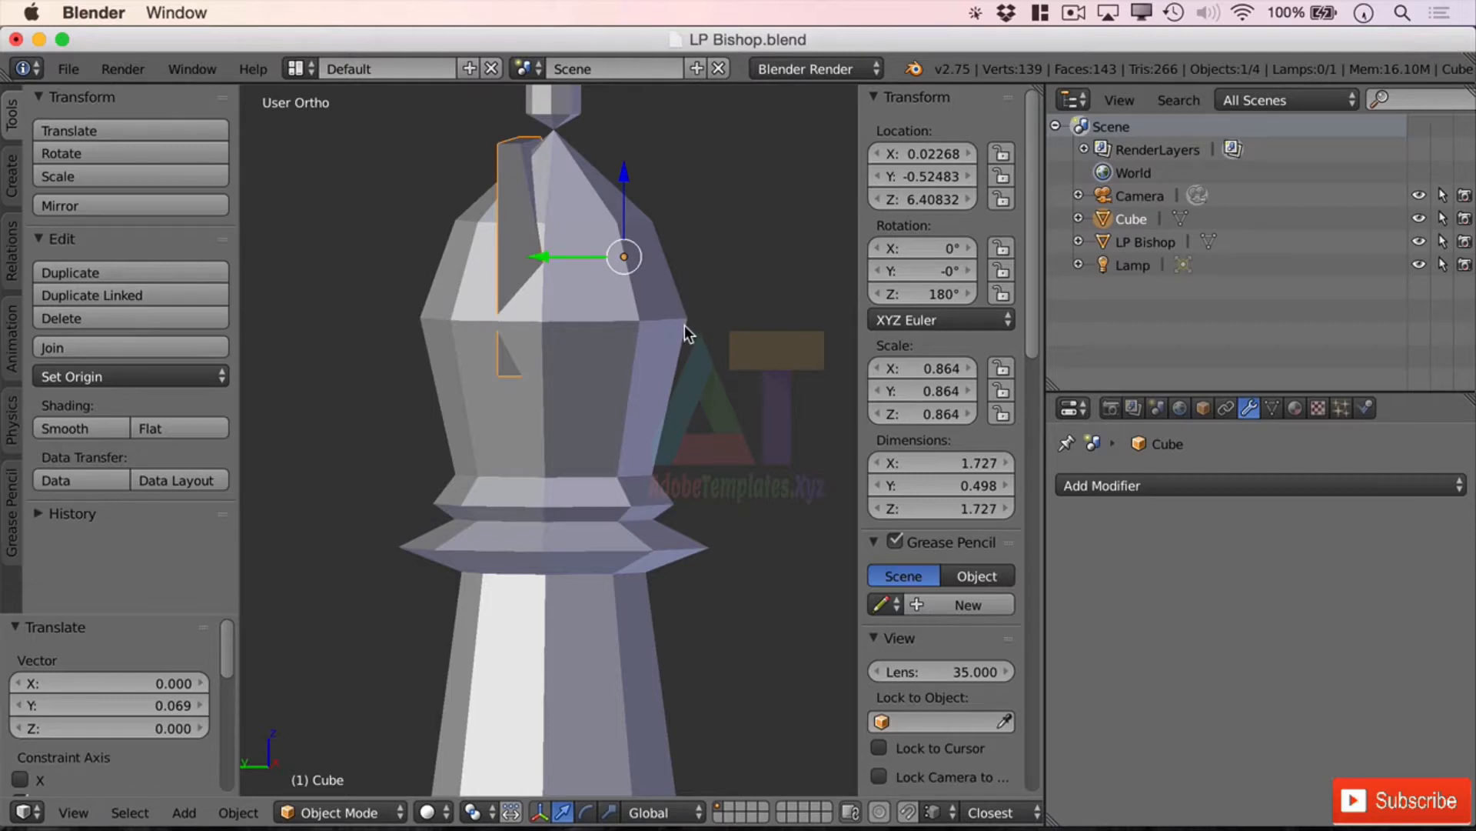
Widen the wedge along the X axis by a factor of about 1.309 so it extends past both sides of the head
key("s")
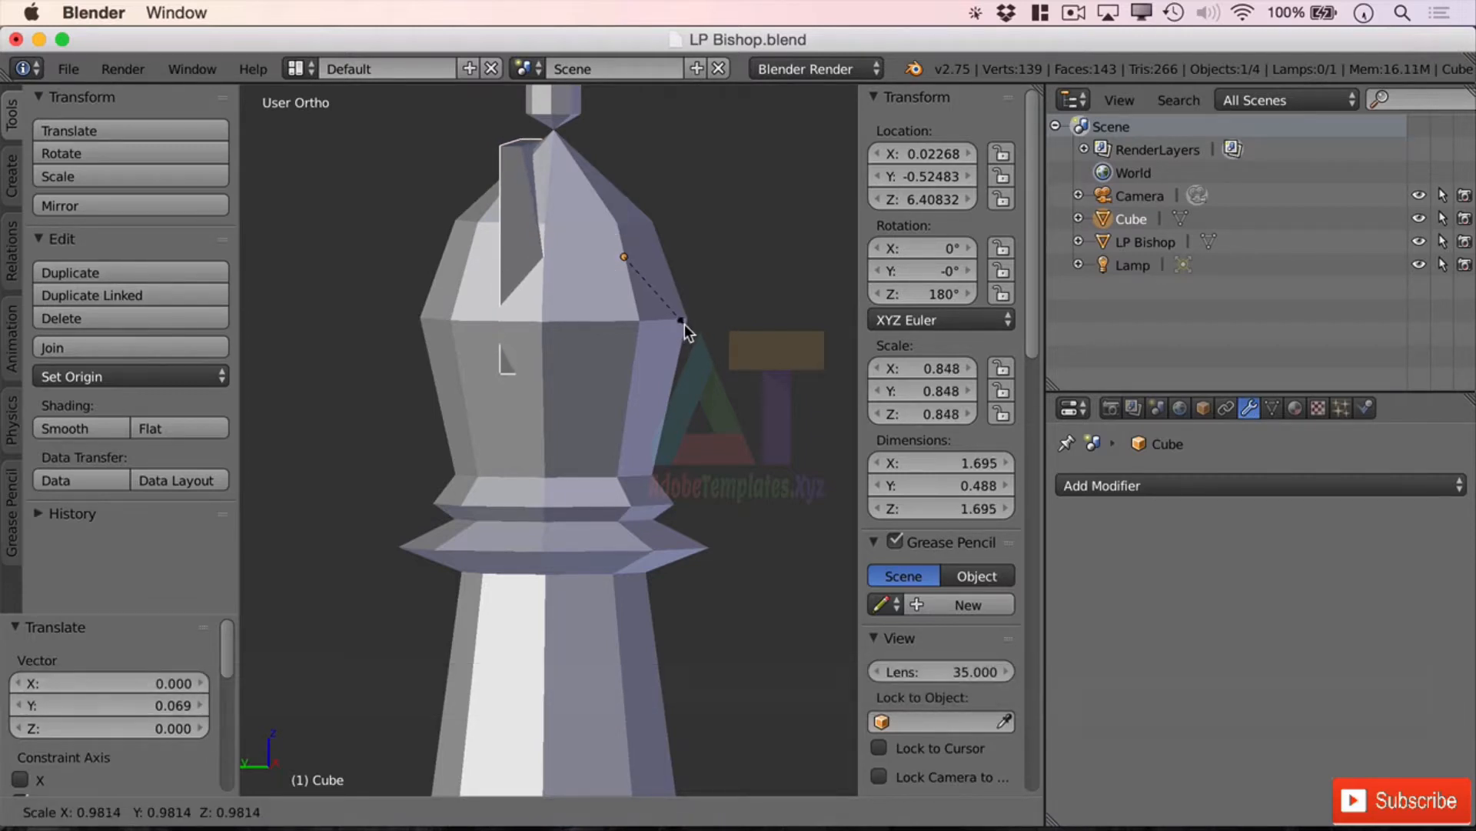
key("x")
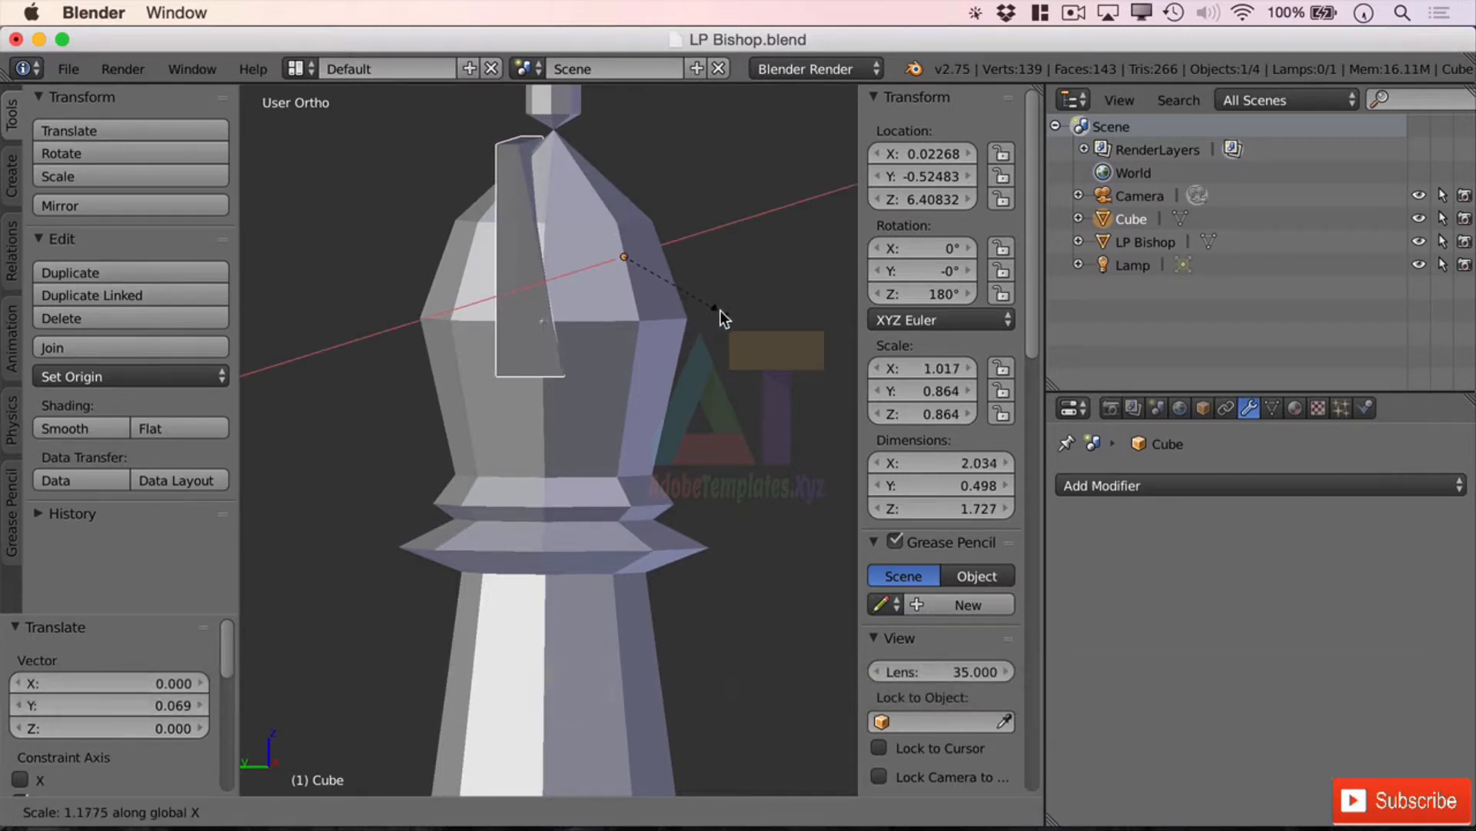
left_click(735, 306)
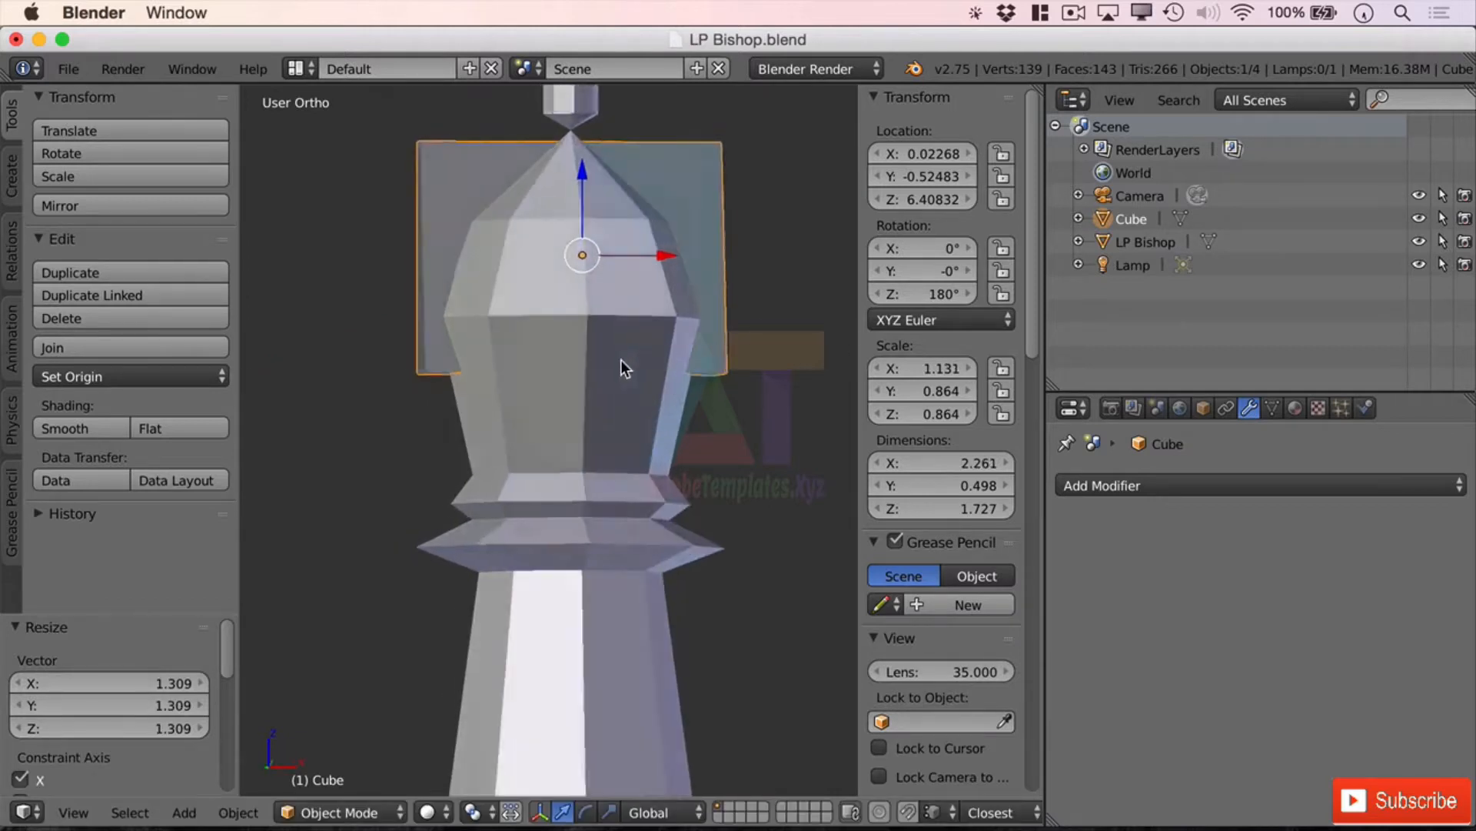
Raise the wedge about 0.405 along the Z axis and tilt it about -7.6° in the side view
middle_click_drag(621, 359, 739, 356)
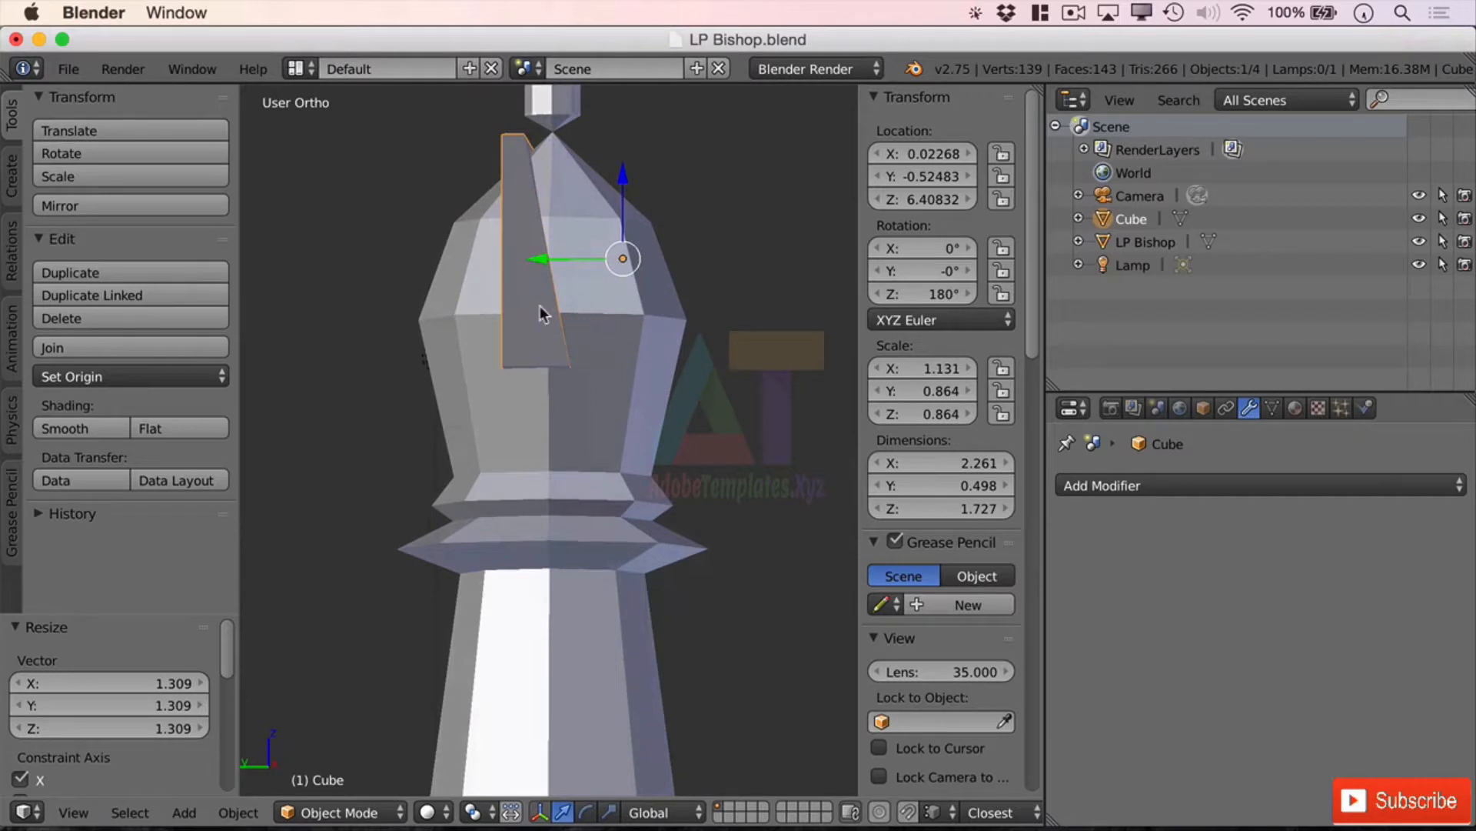
left_click_drag(621, 174, 614, 121)
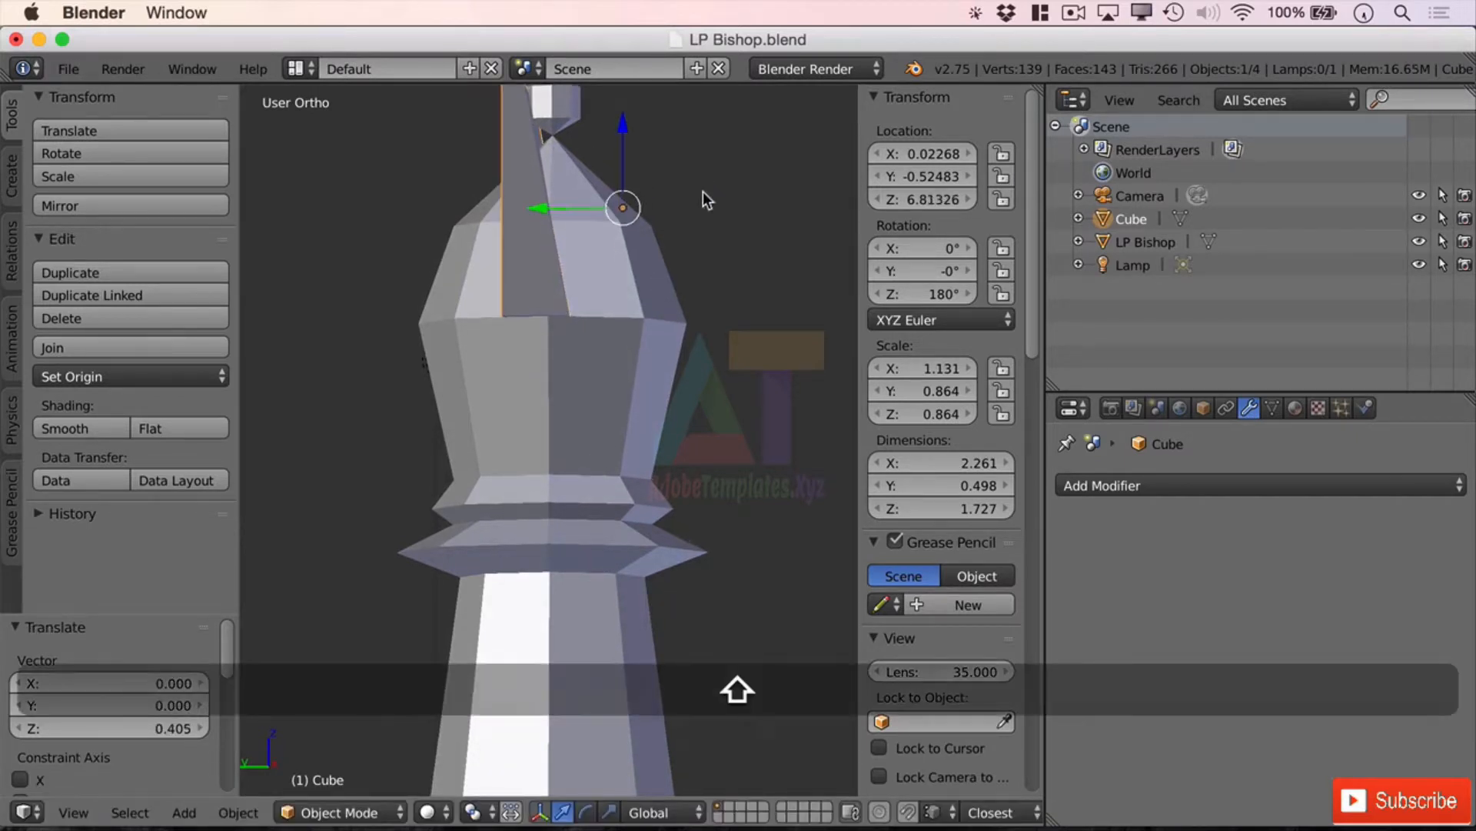
middle_click_drag(703, 191, 649, 315, "shift")
scroll(520, 191, "down", 2)
scroll(522, 196, "up", 6)
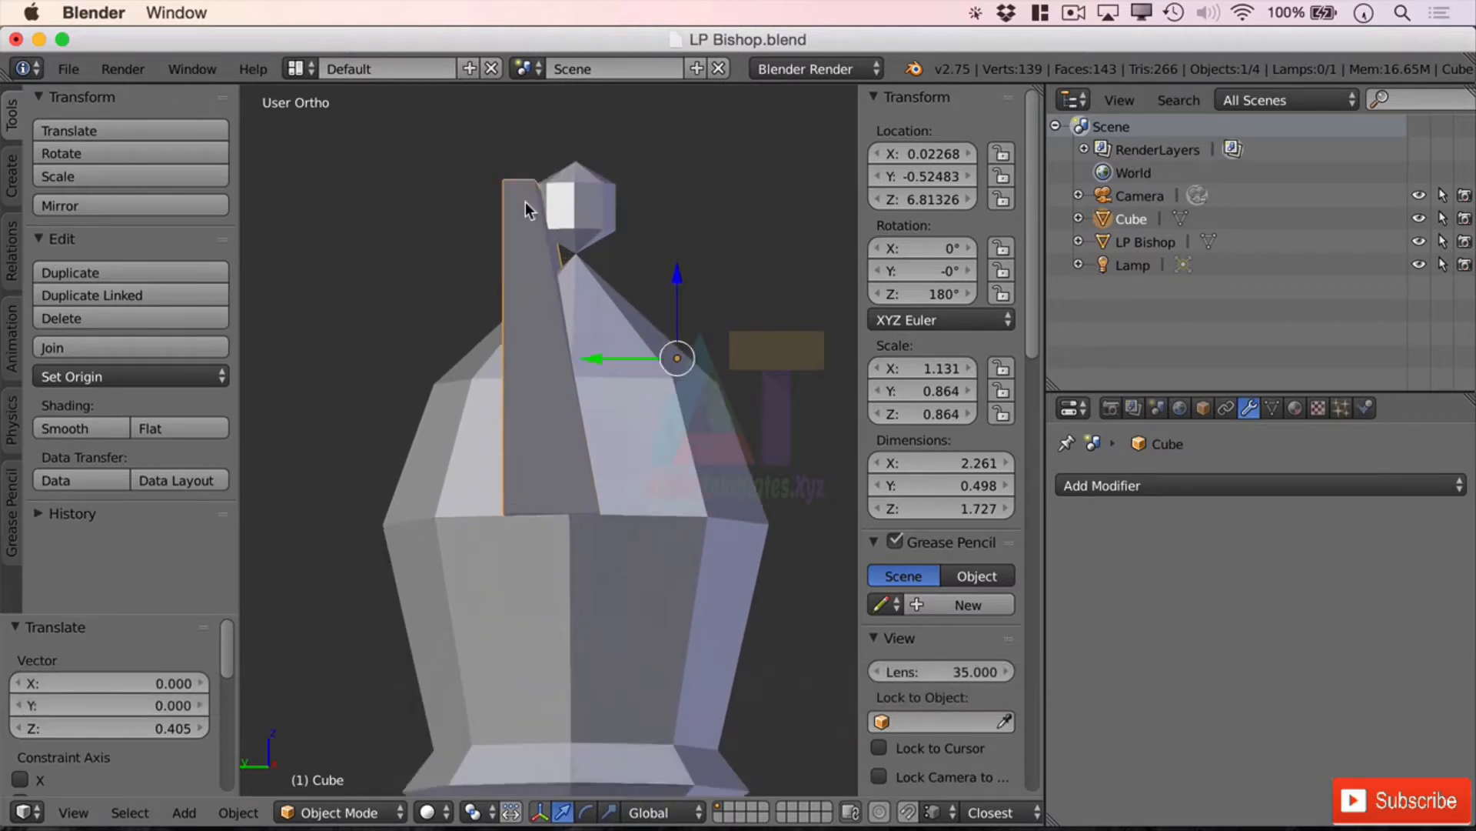
middle_click_drag(688, 170, 709, 399, "shift")
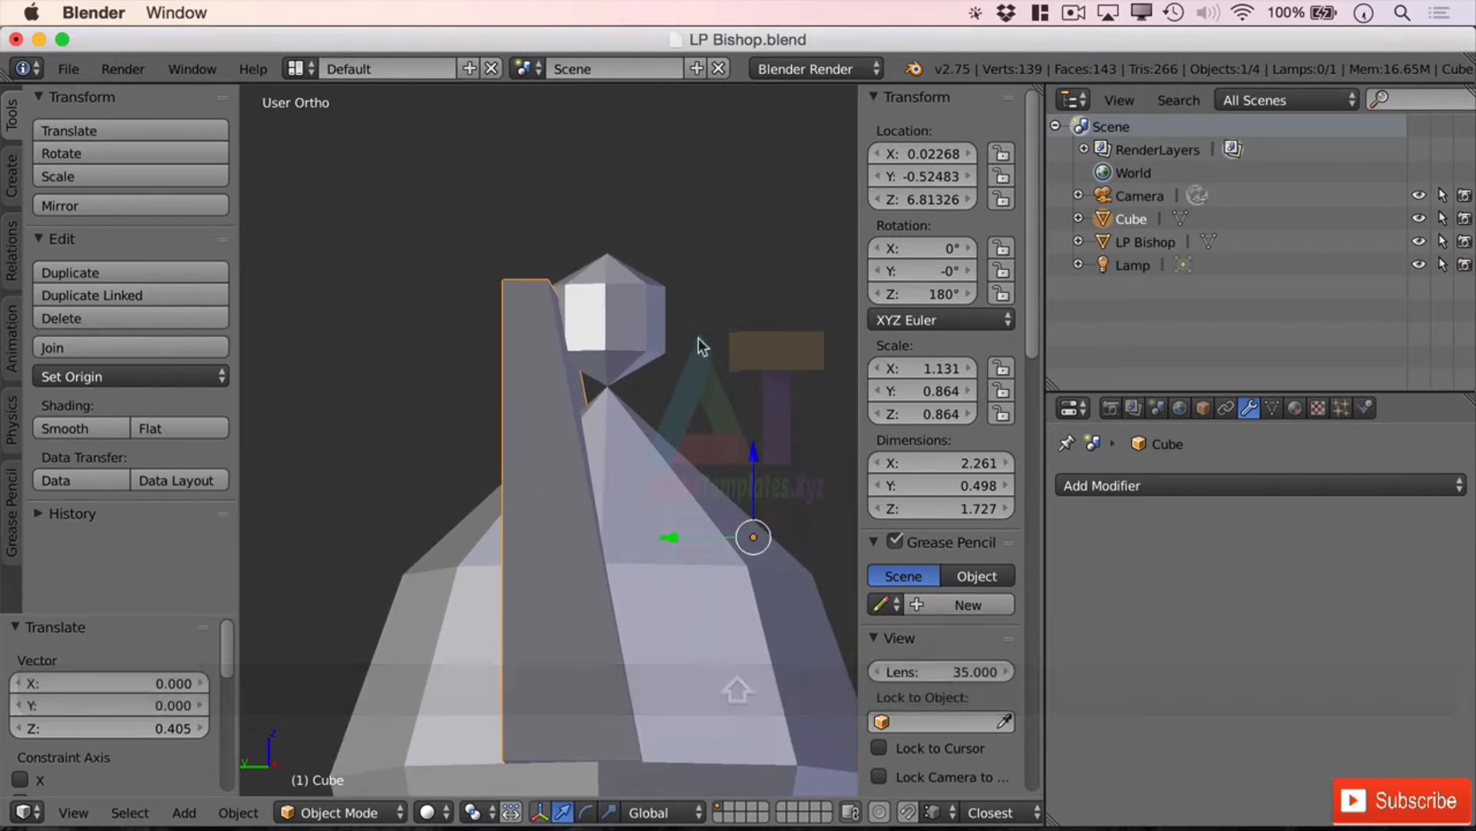
scroll(698, 387, "down", 2)
scroll(698, 388, "down", 1)
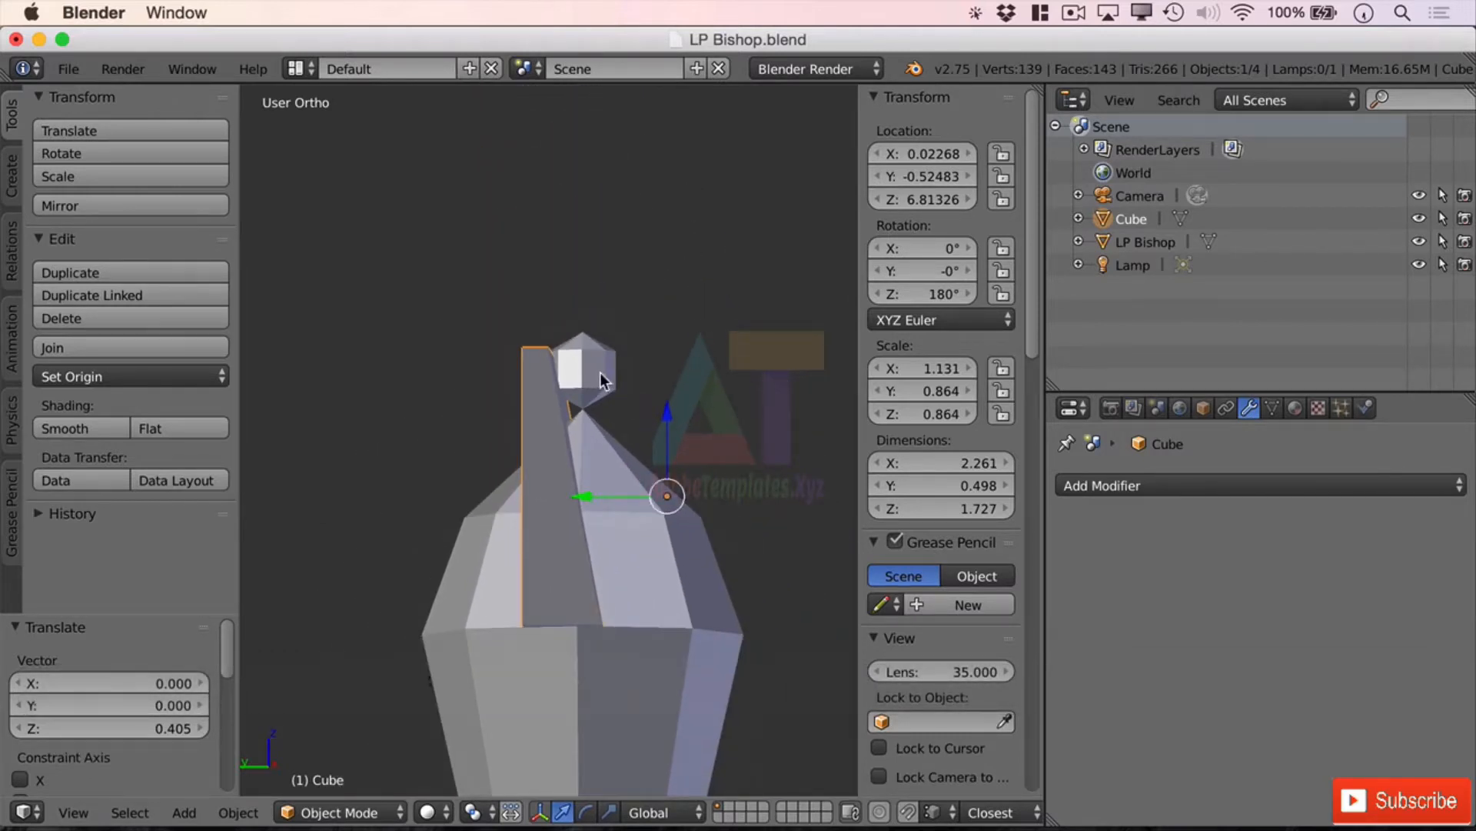
key("r")
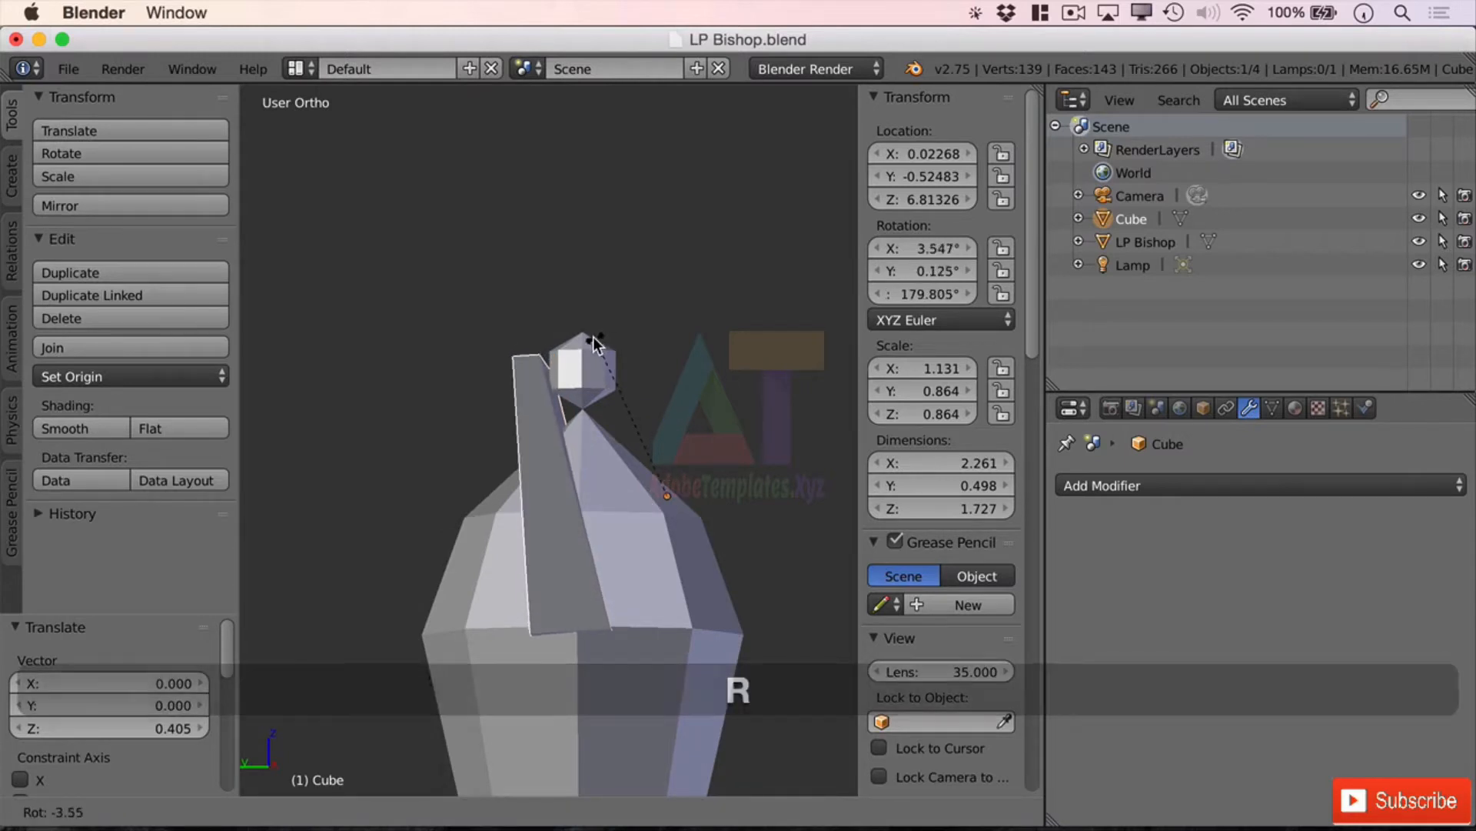
left_click(584, 344)
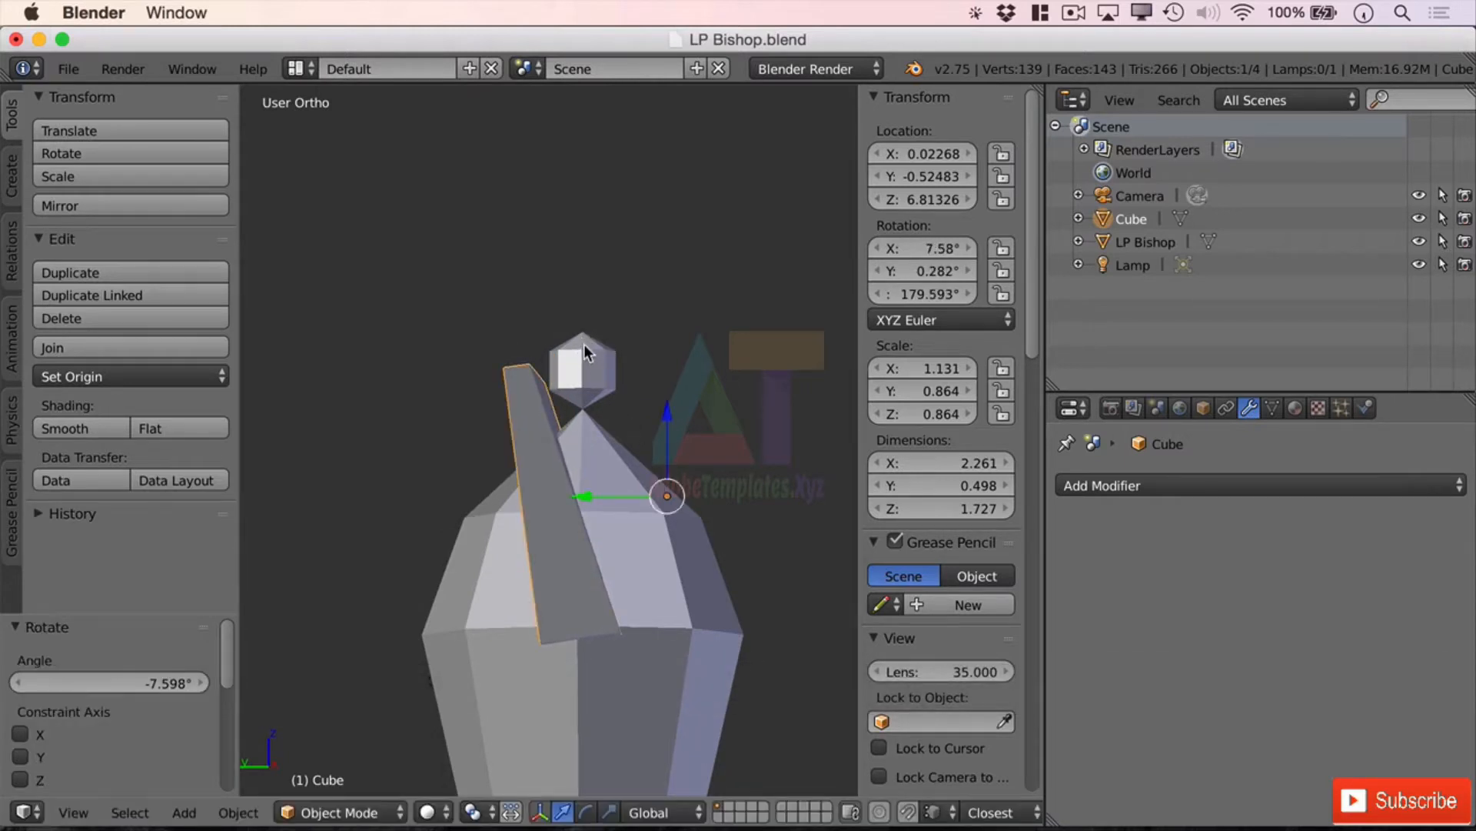
Shift the tilted wedge about 0.072 along the Y axis
key("g")
key("y")
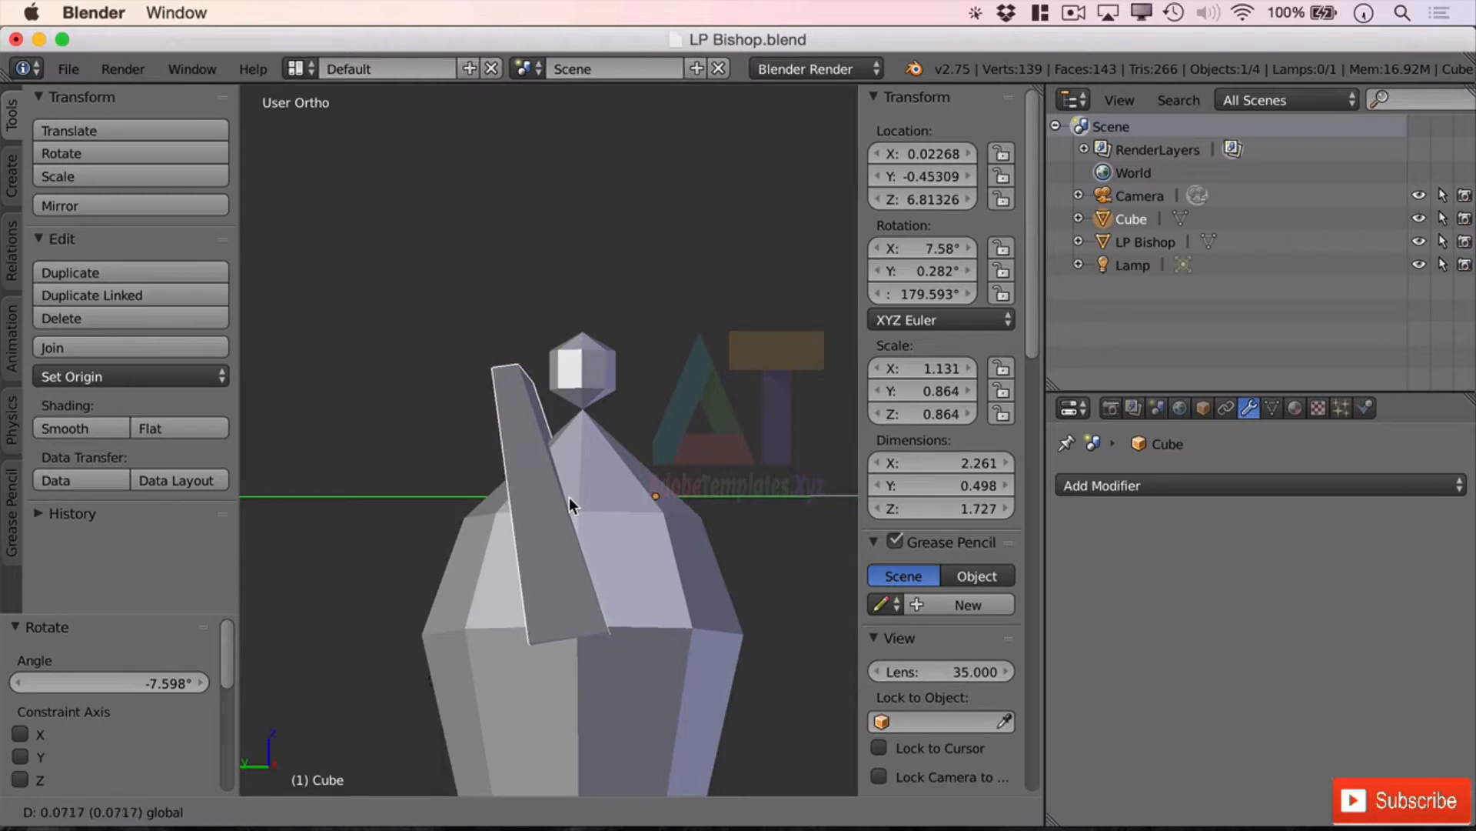
left_click(569, 497)
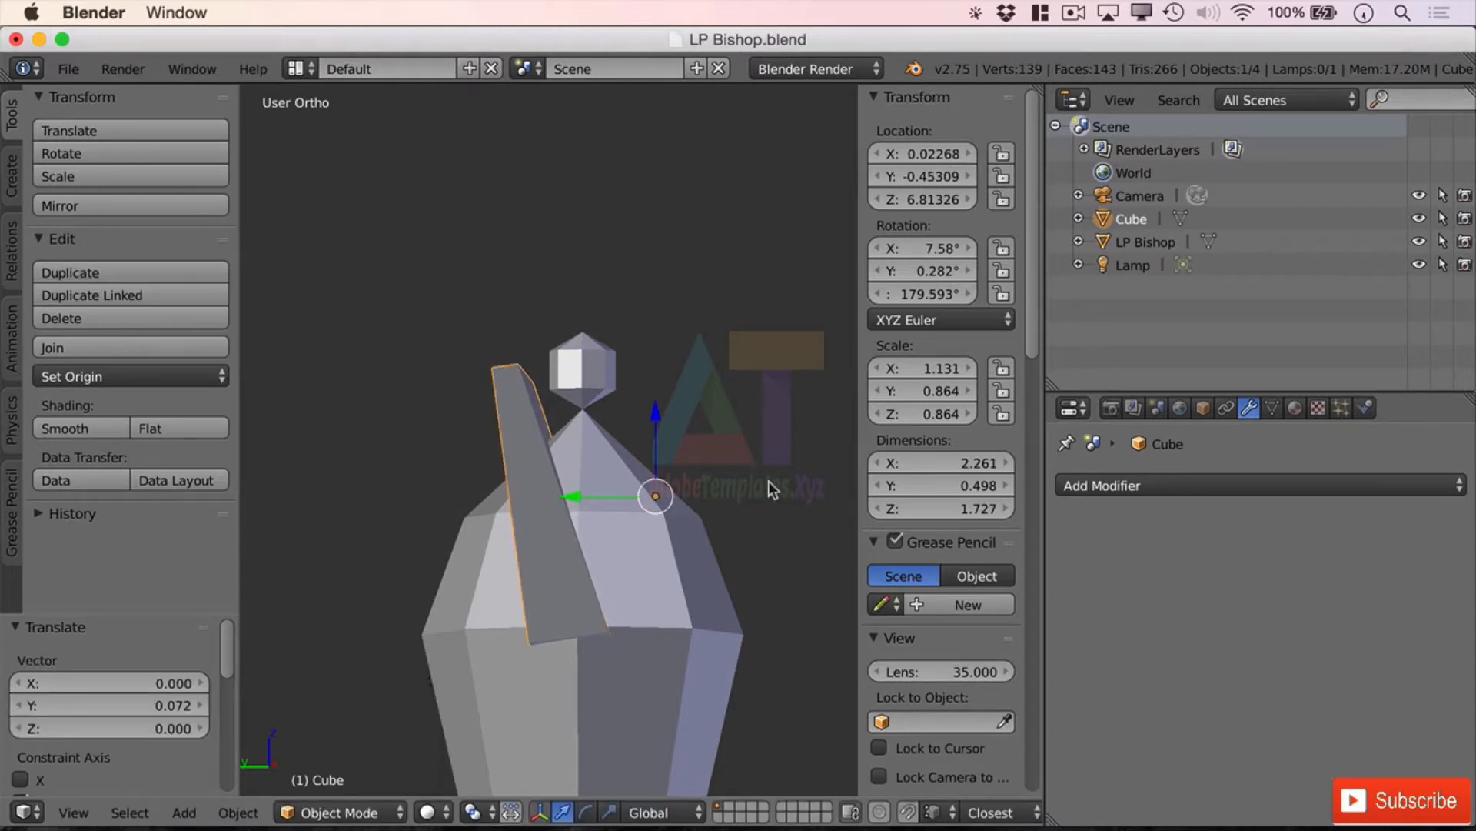
Add a Boolean modifier to LP Bishop with the Difference operation and Cube as its object
middle_click_drag(768, 481, 764, 451)
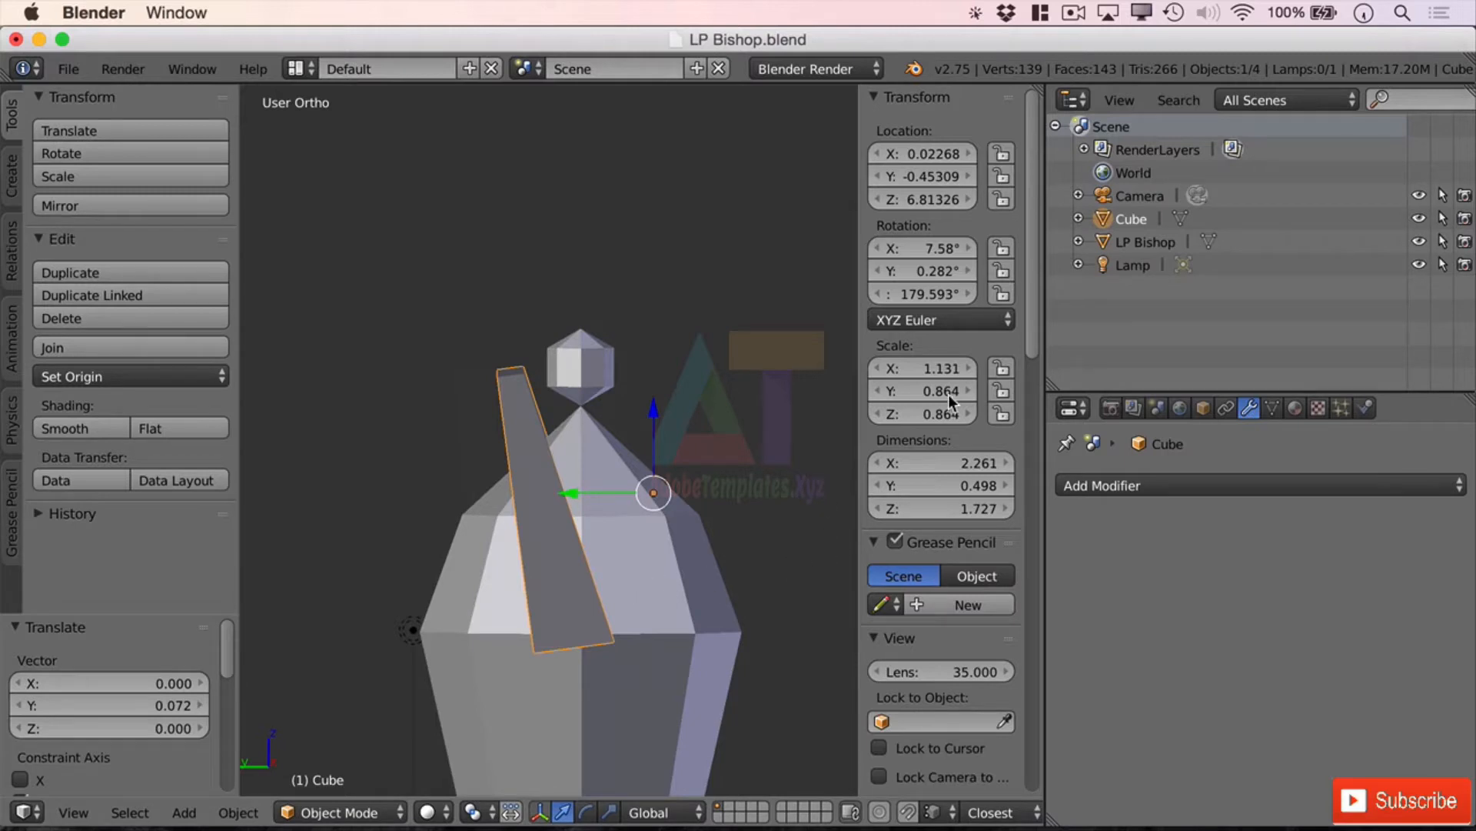
left_click(1155, 243)
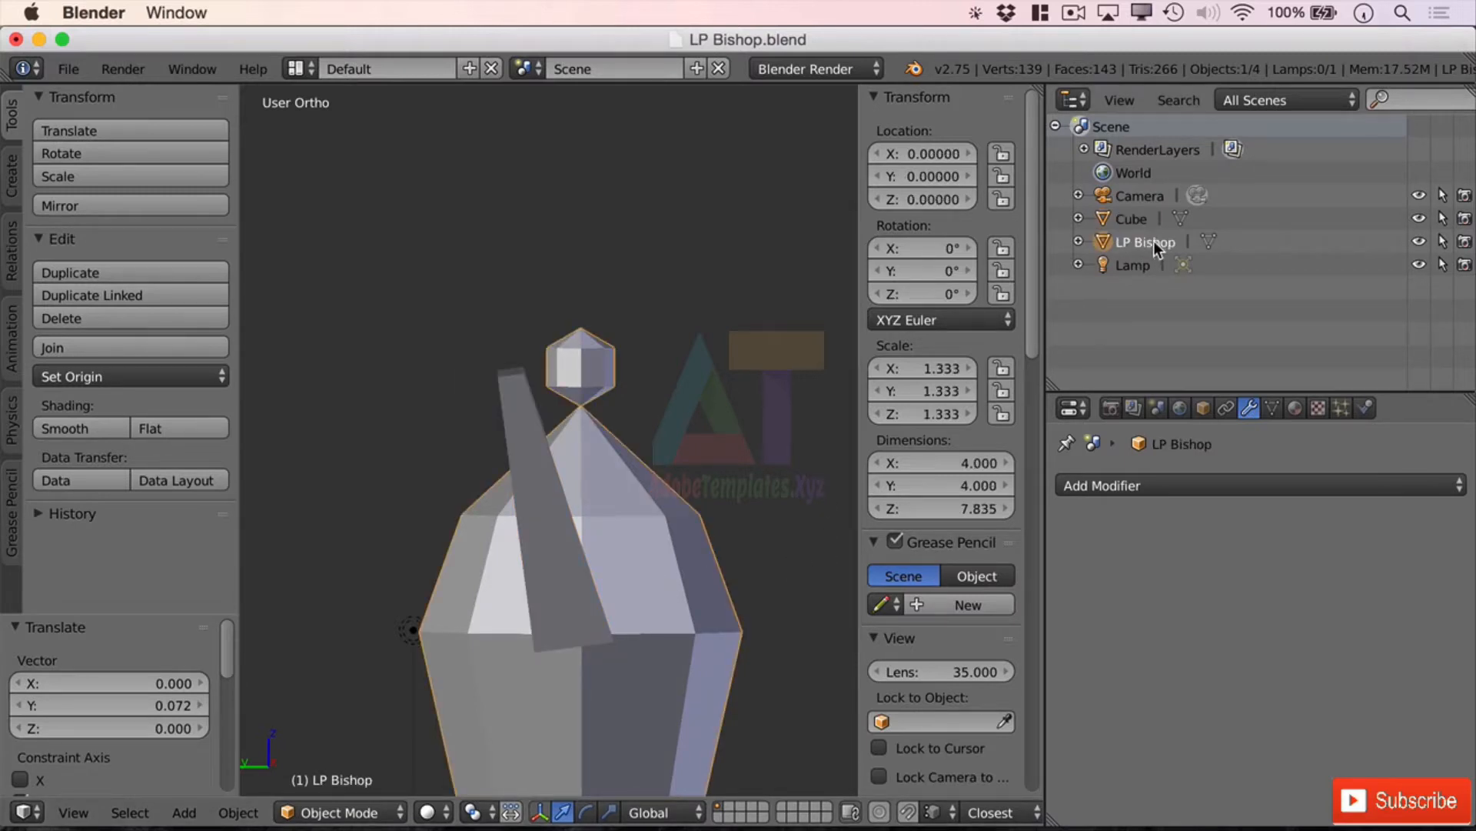
left_click(1174, 486)
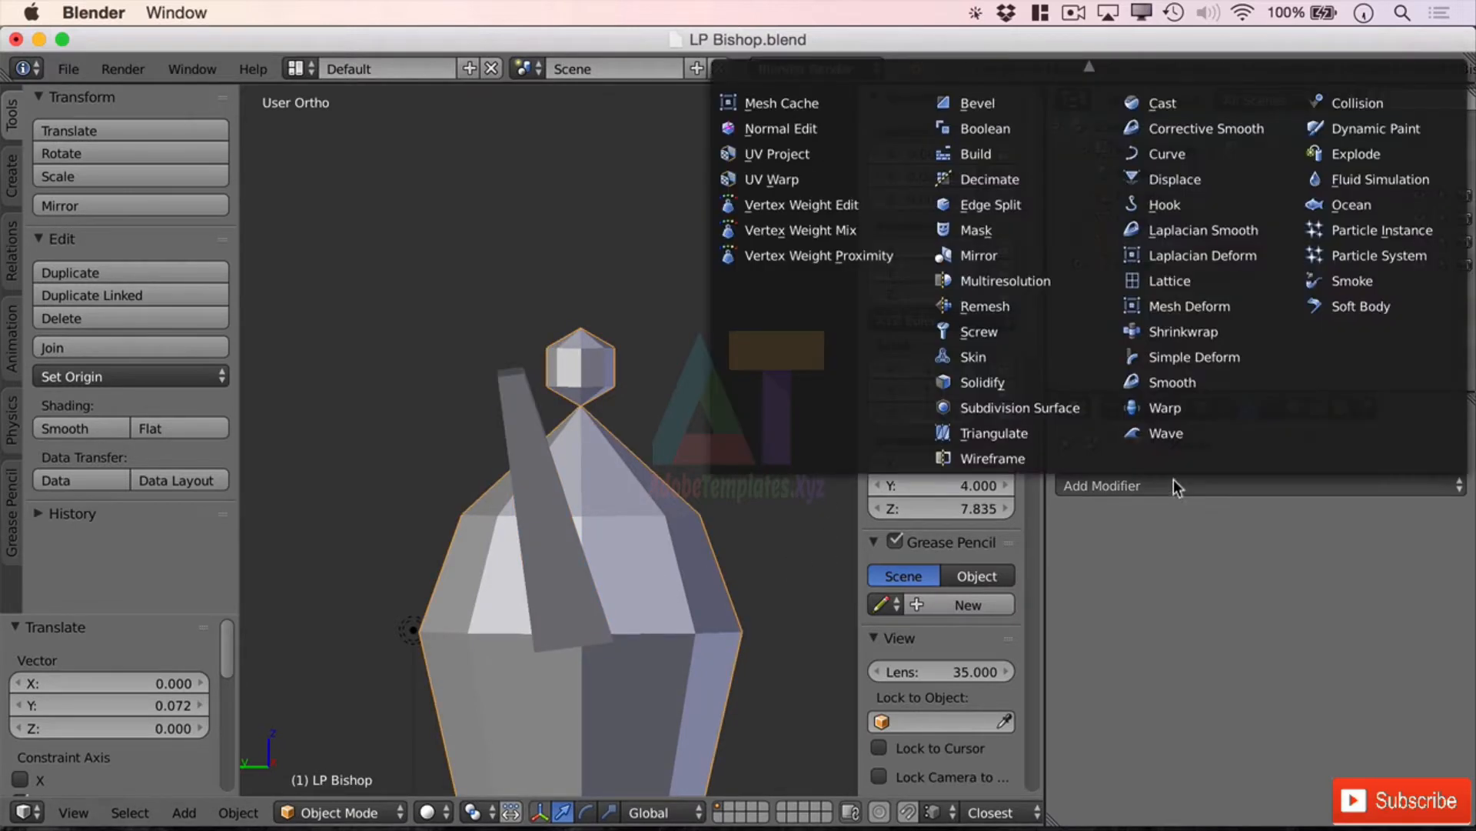
left_click(1018, 125)
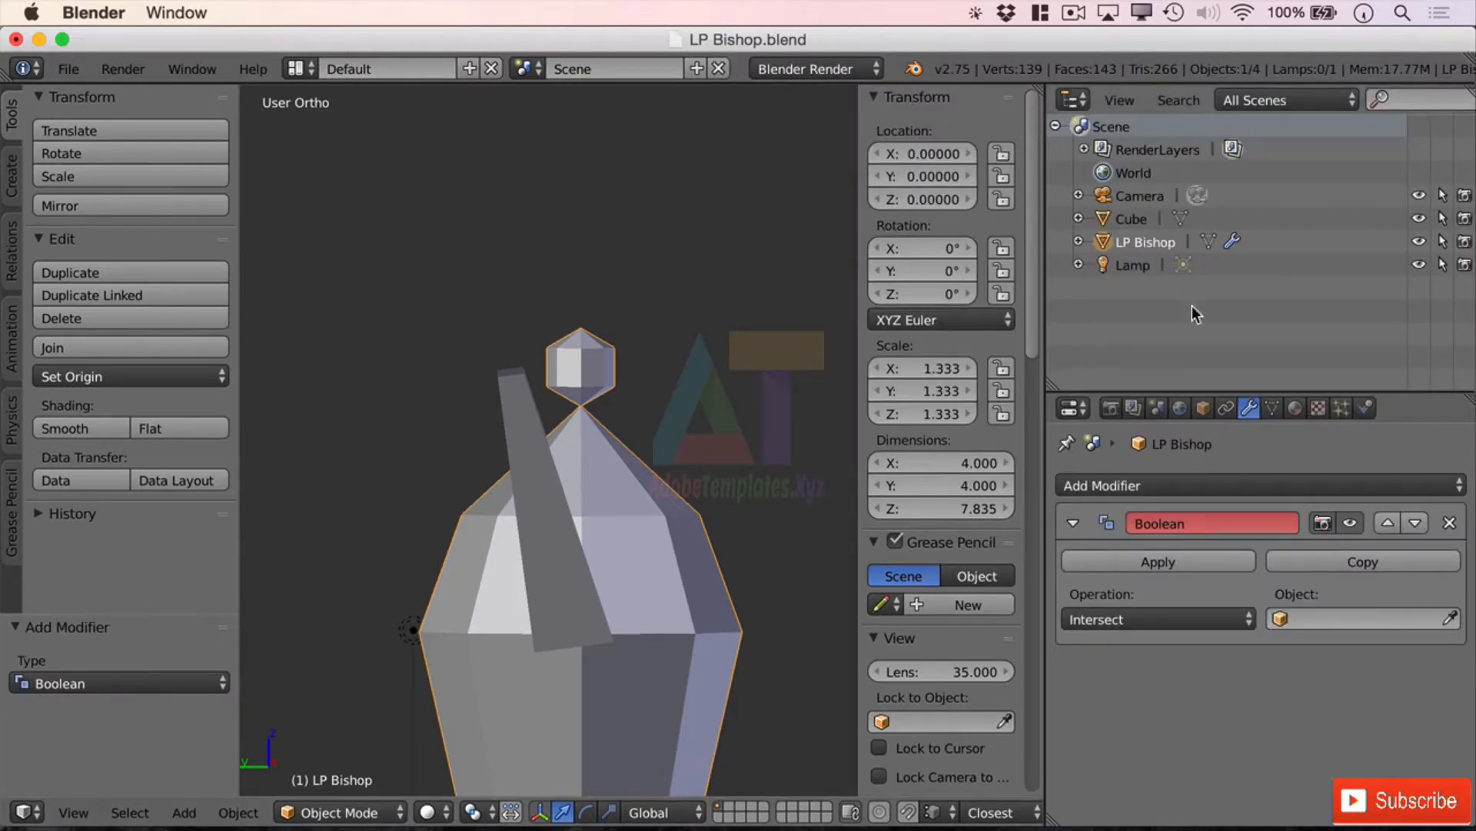
left_click(1336, 613)
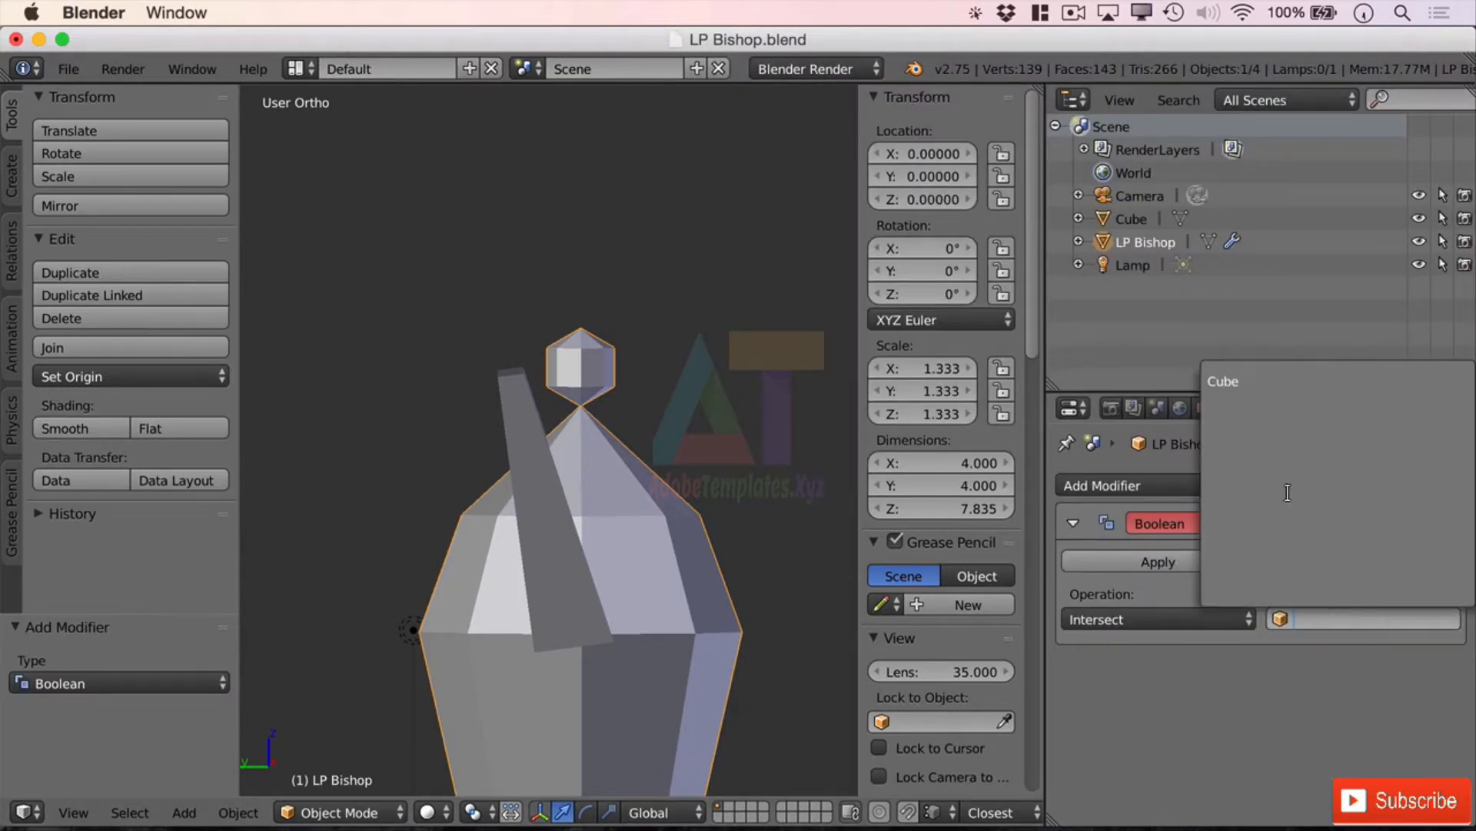
left_click(1230, 381)
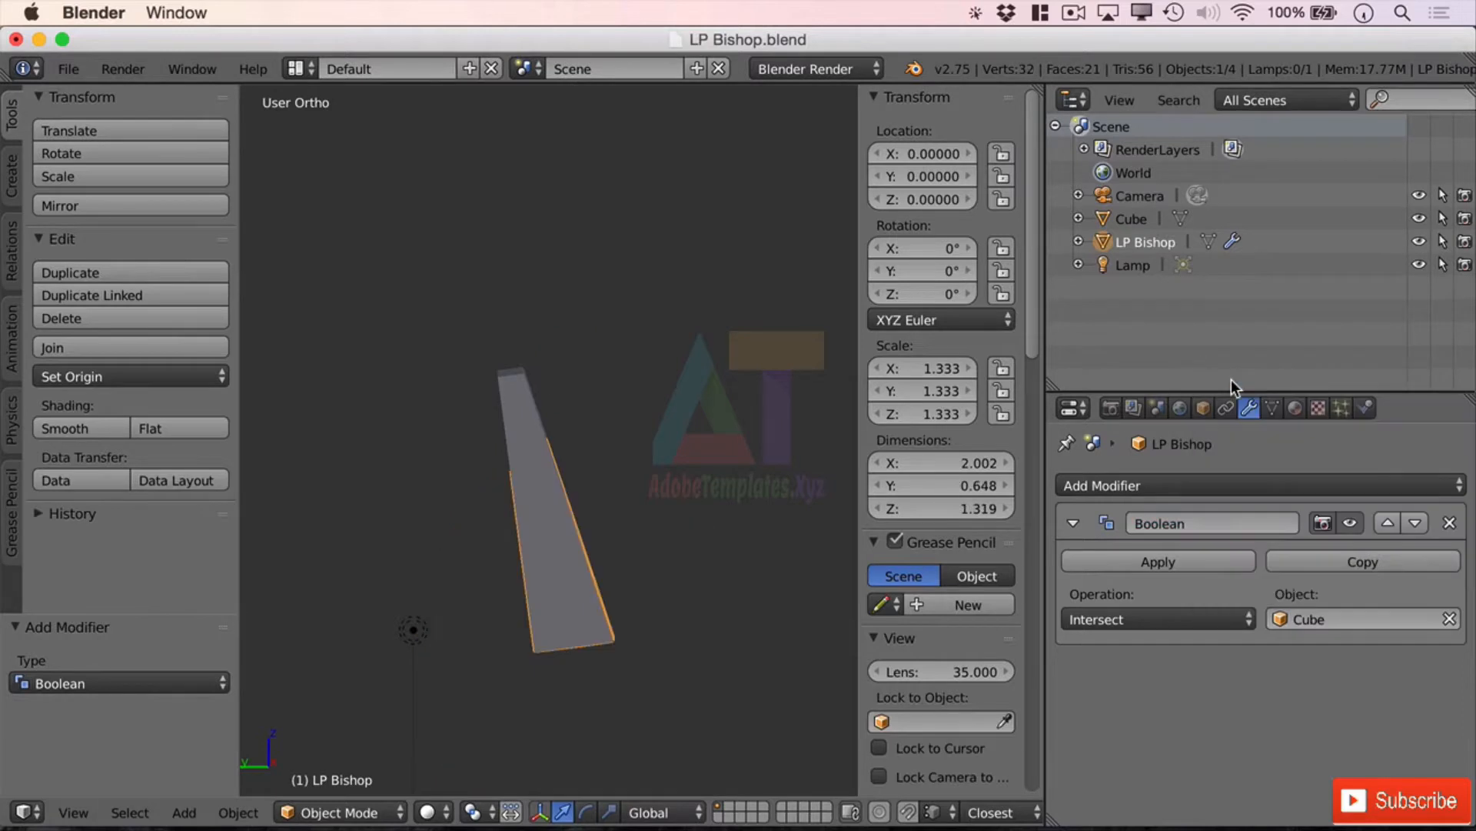
left_click(1188, 611)
left_click(1177, 542)
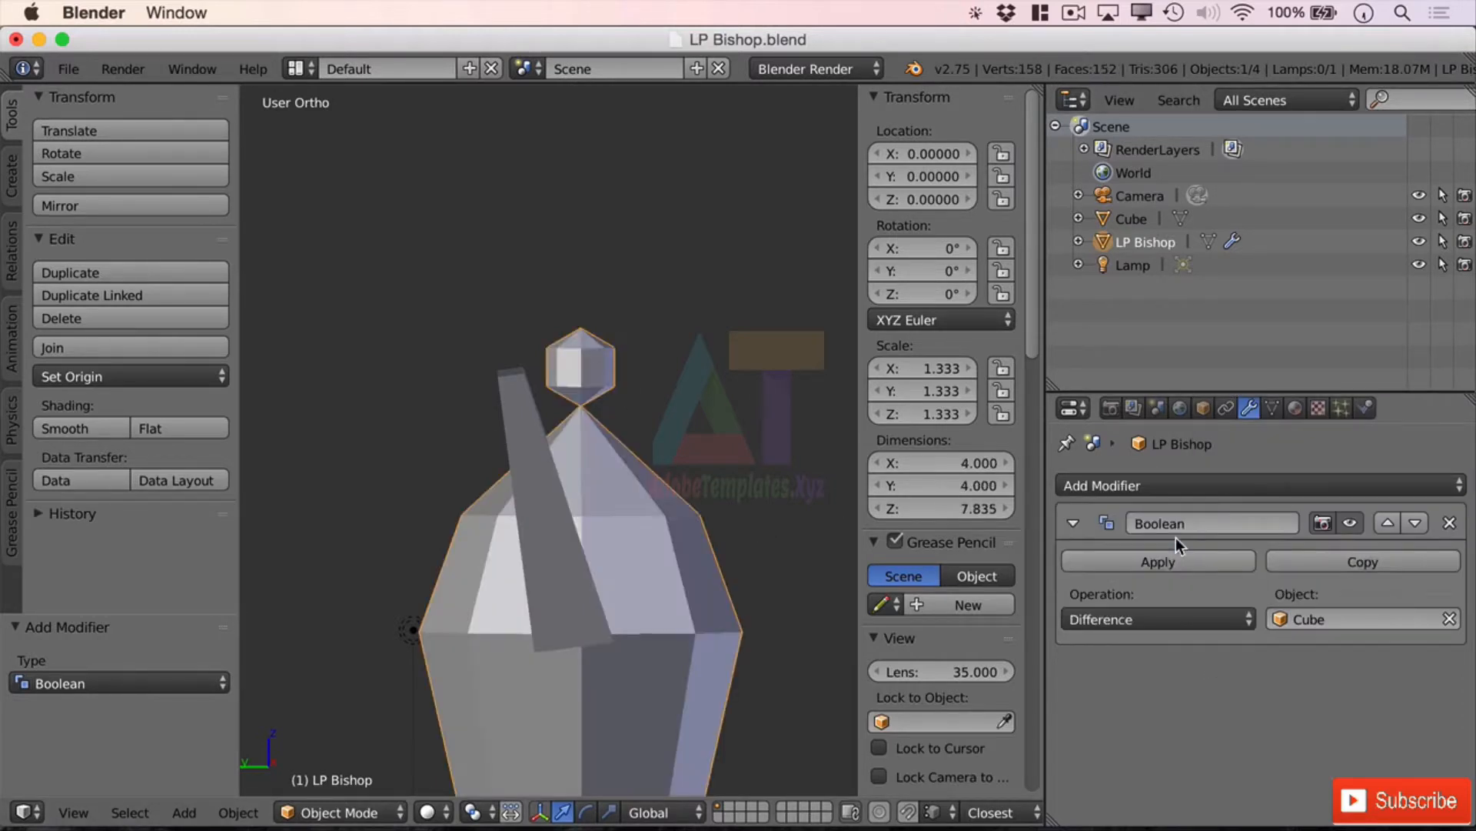
Try applying the Boolean modifier and hiding the cube to inspect the cut through the head, and undo both
left_click(1161, 561)
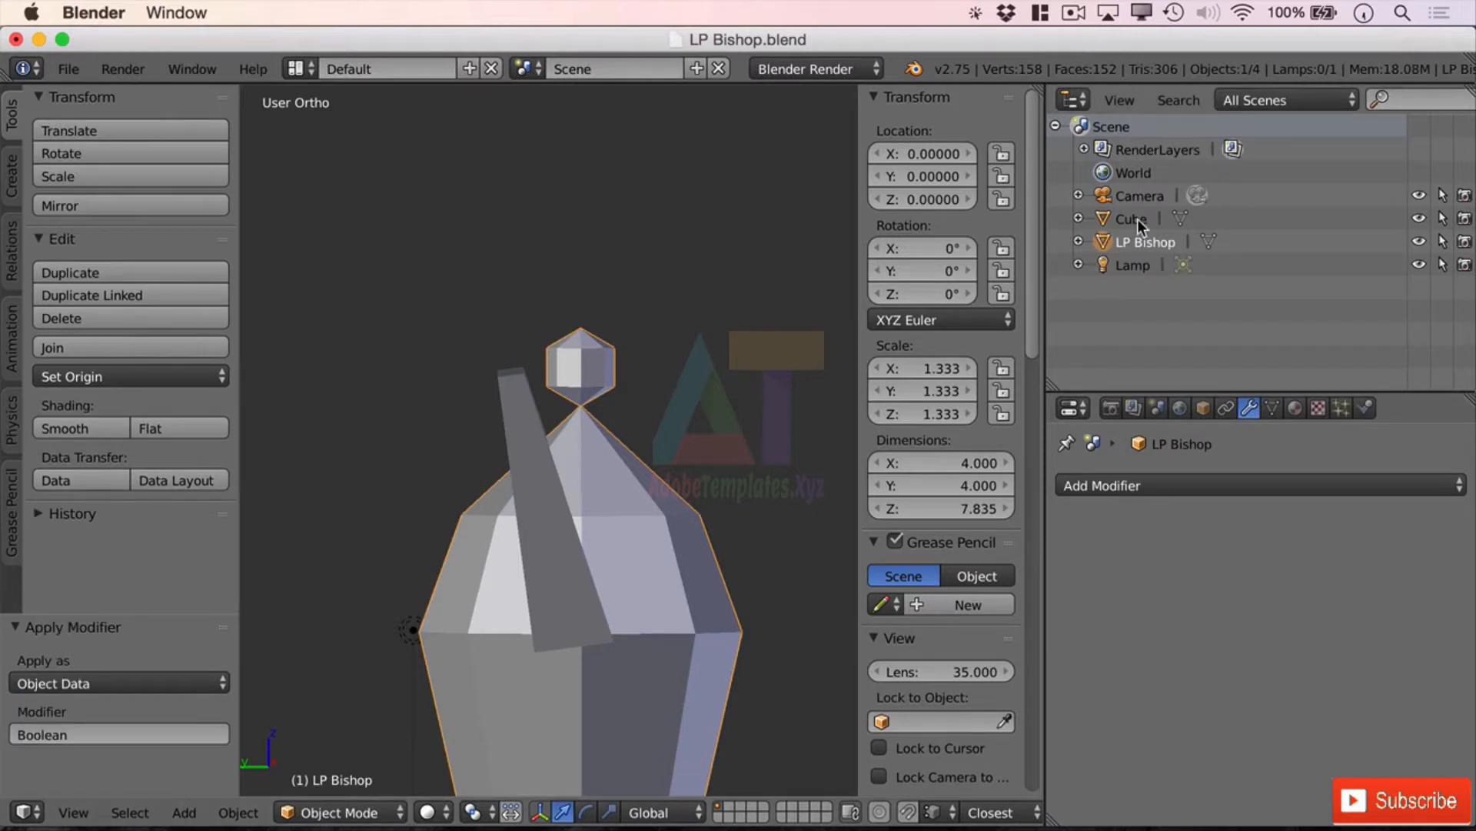
left_click(1419, 219)
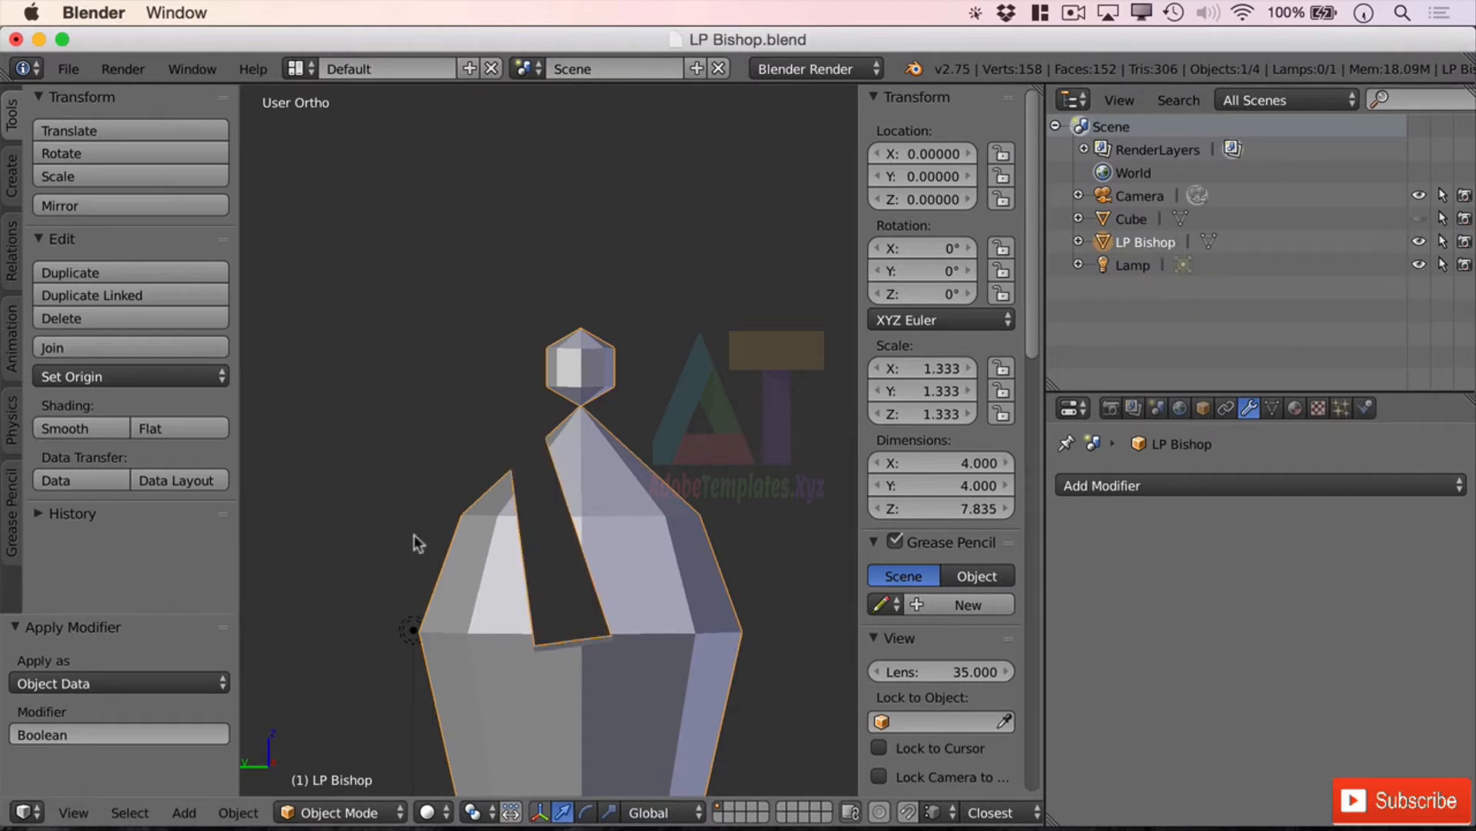
scroll(455, 560, "down", 3)
mouse_move(459, 509)
middle_mouse_down()
mouse_move(511, 527)
mouse_move(745, 536)
mouse_move(680, 515)
mouse_move(442, 521)
mouse_move(483, 529)
mouse_move(456, 517)
mouse_move(467, 526)
middle_mouse_up()
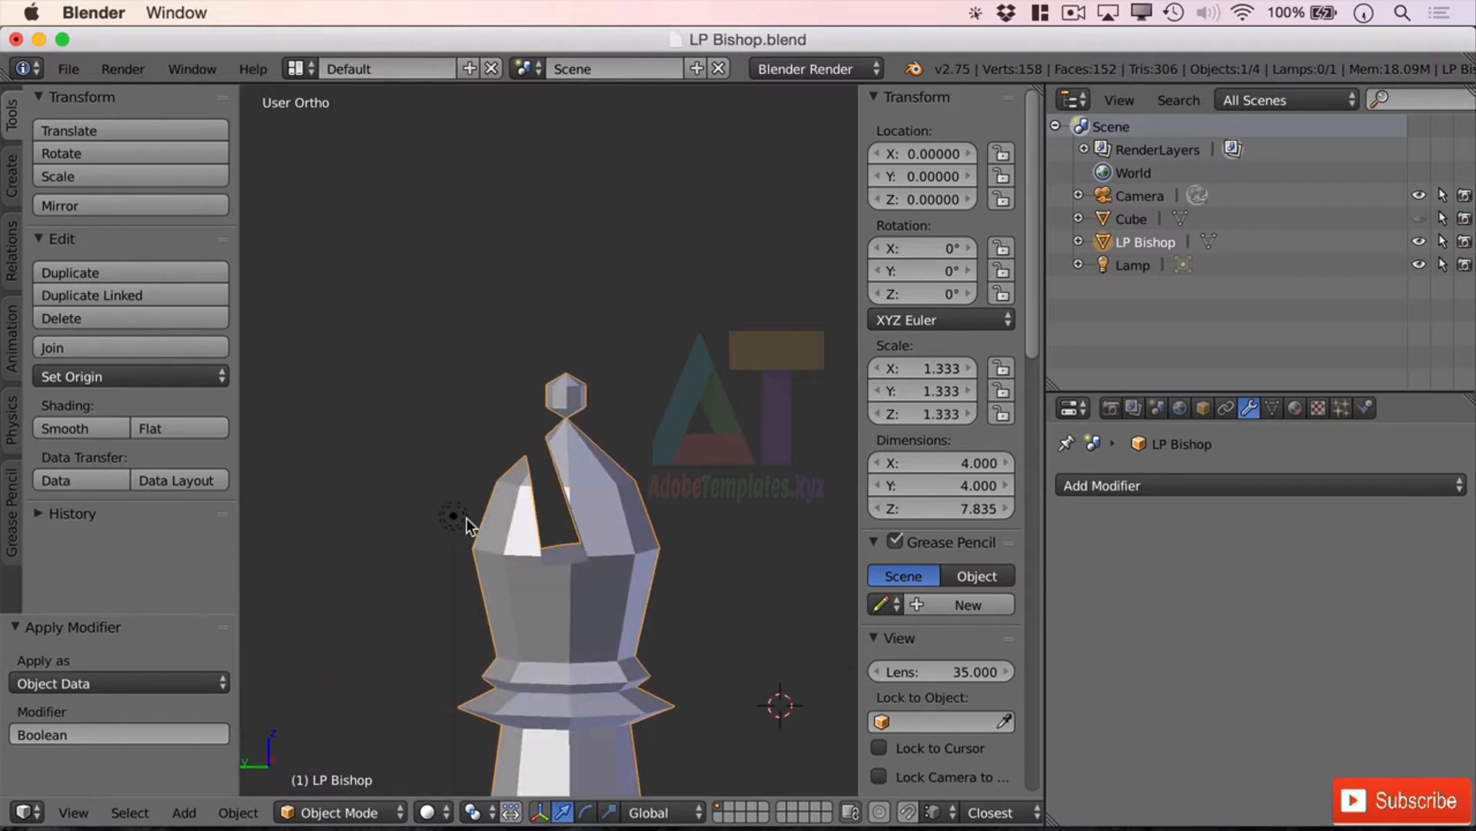
key("super+z")
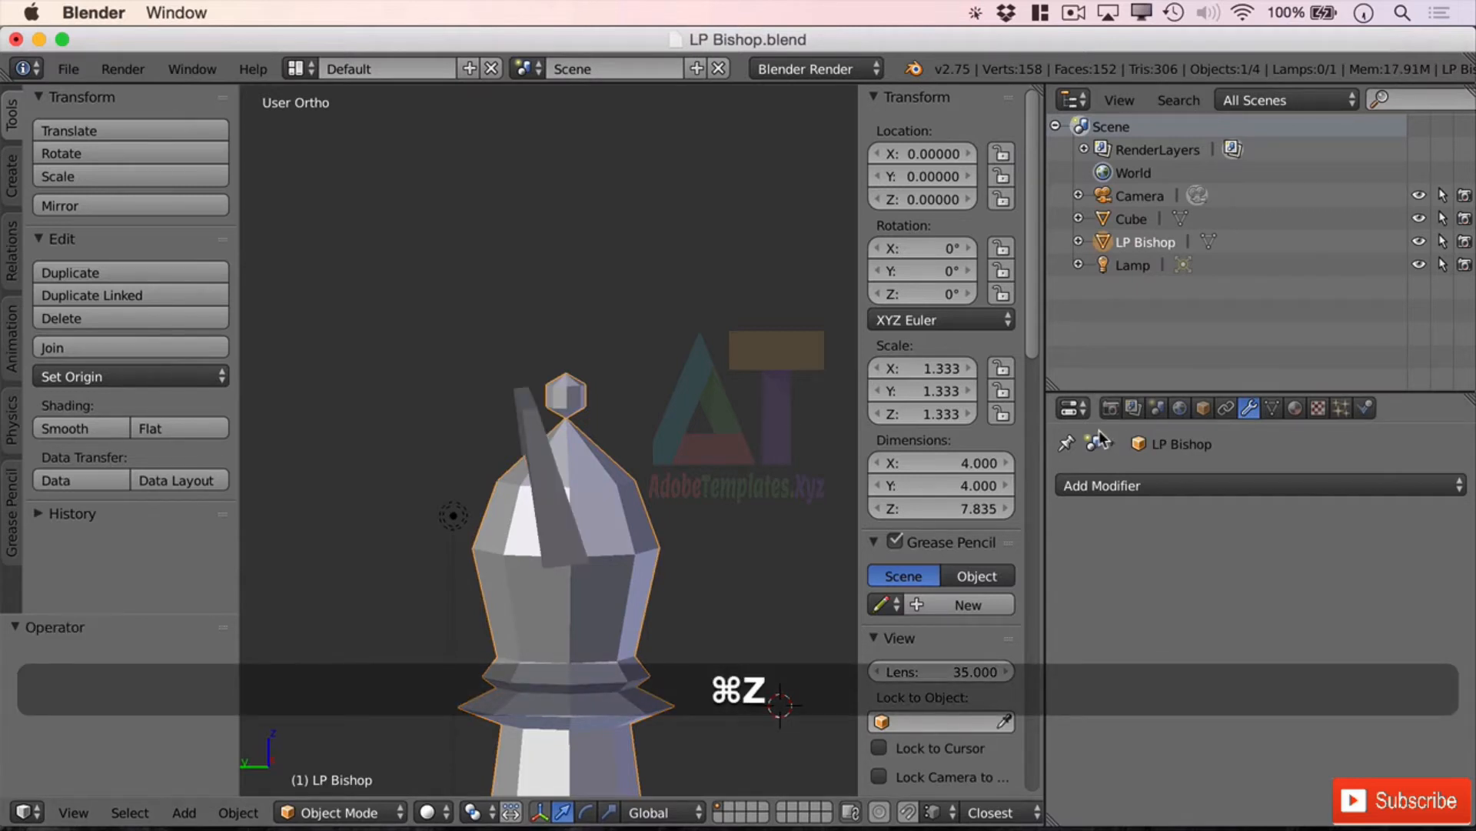
Rotate the wedge cube about -15° around the global Y axis
left_click(1130, 219)
middle_click_drag(509, 459, 626, 454)
key("r")
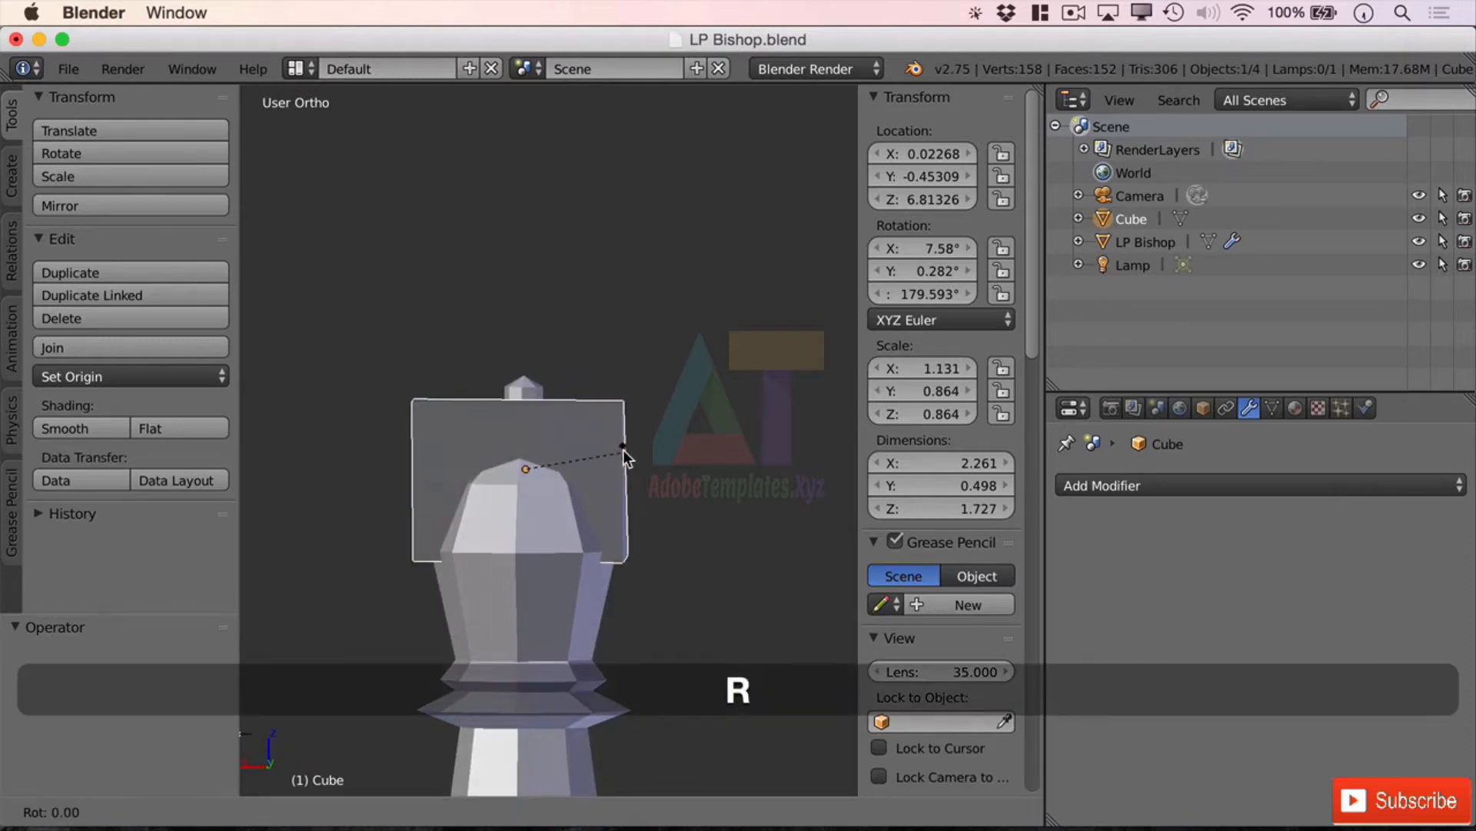
key("y")
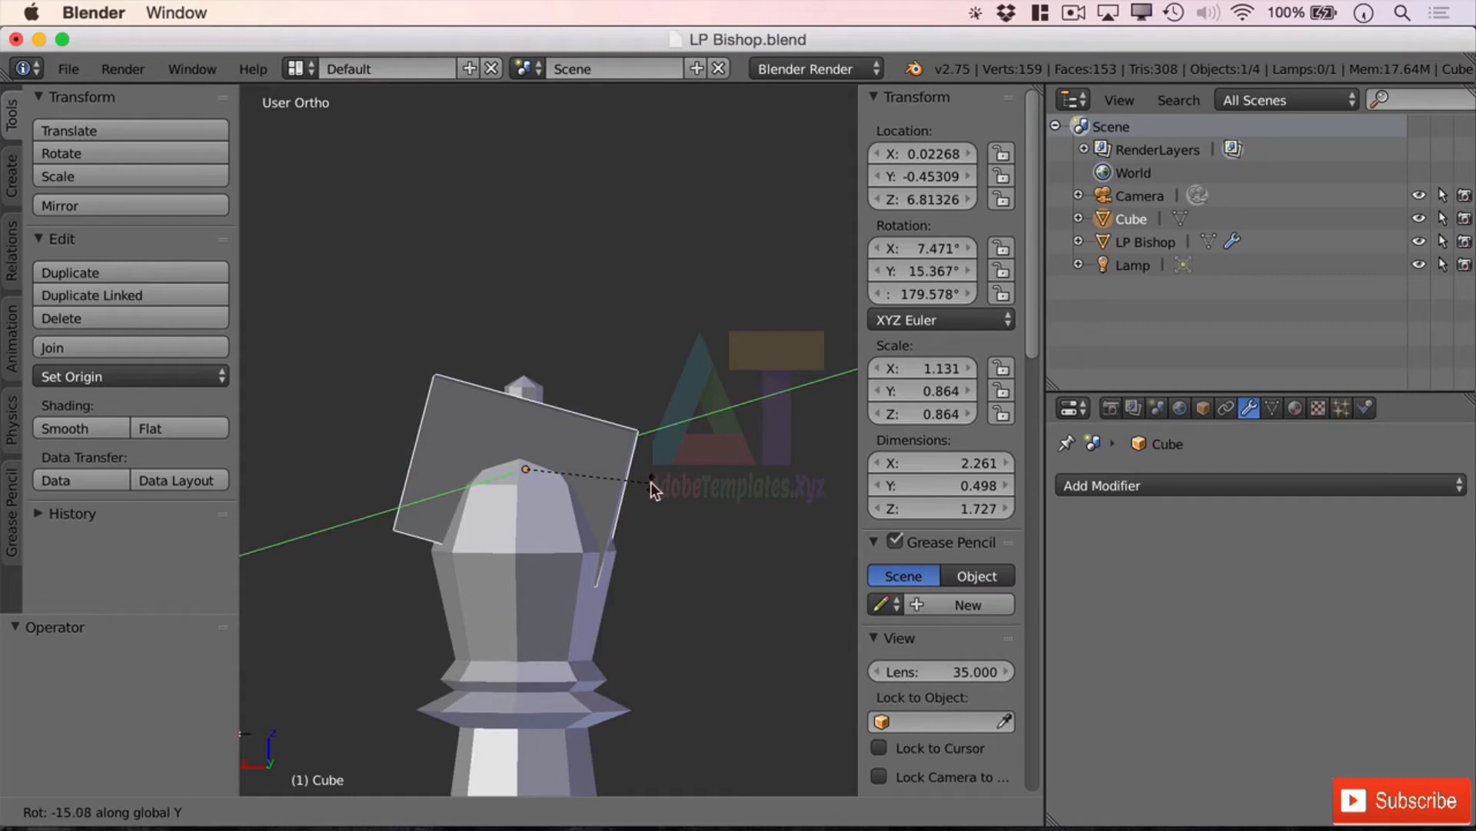
left_click(651, 481)
Move the wedge about -0.234 along X and 0.310 along Z, and shift it about 0.087 along Y in the side view
key("g")
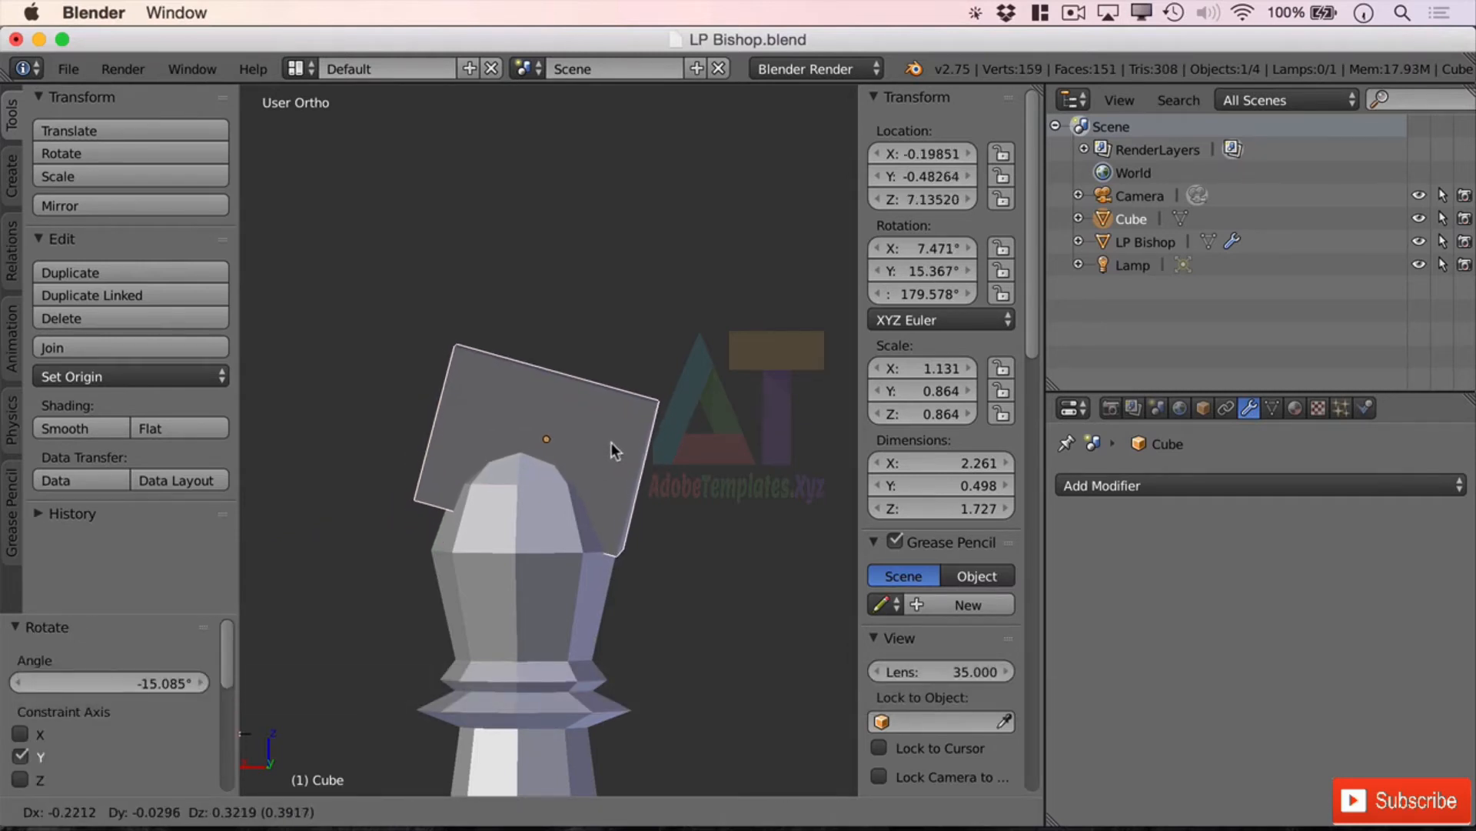
left_click(611, 441)
middle_click_drag(612, 443, 617, 559)
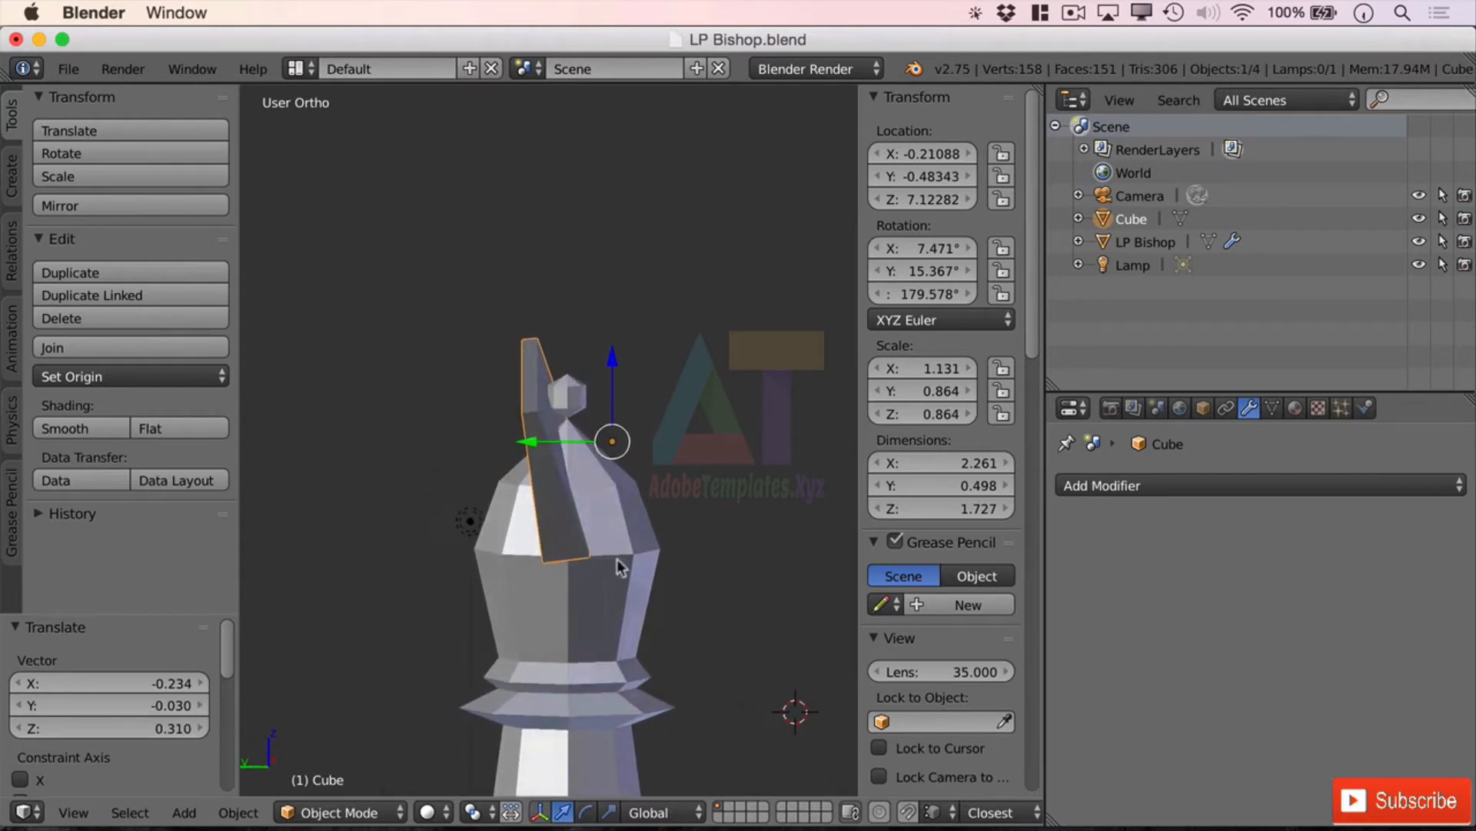
key("g")
left_click(592, 449)
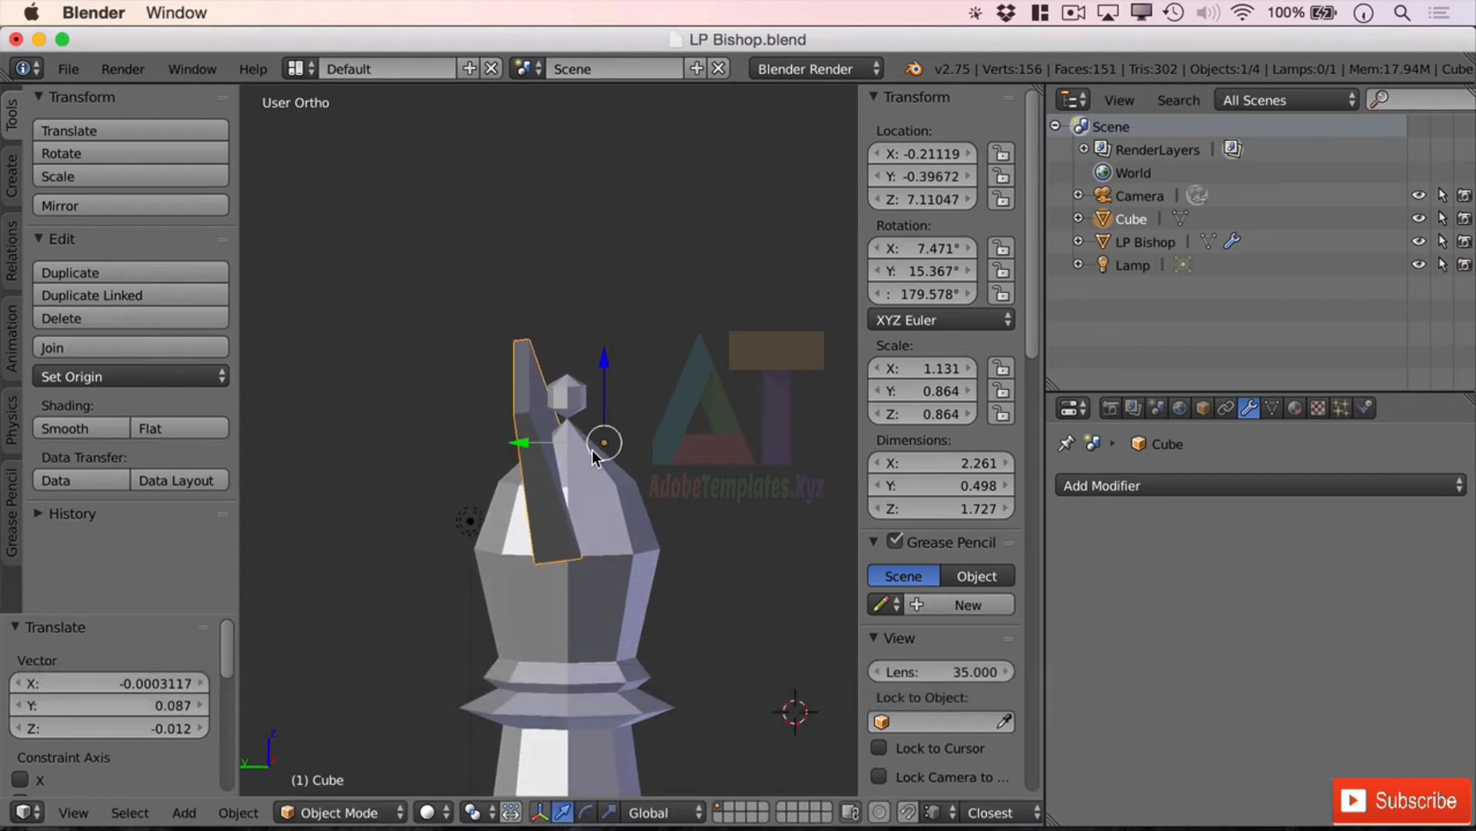
Apply LP Bishop's Boolean Difference modifier and hide the wedge cube to reveal the angled slot
middle_click_drag(592, 450, 711, 538)
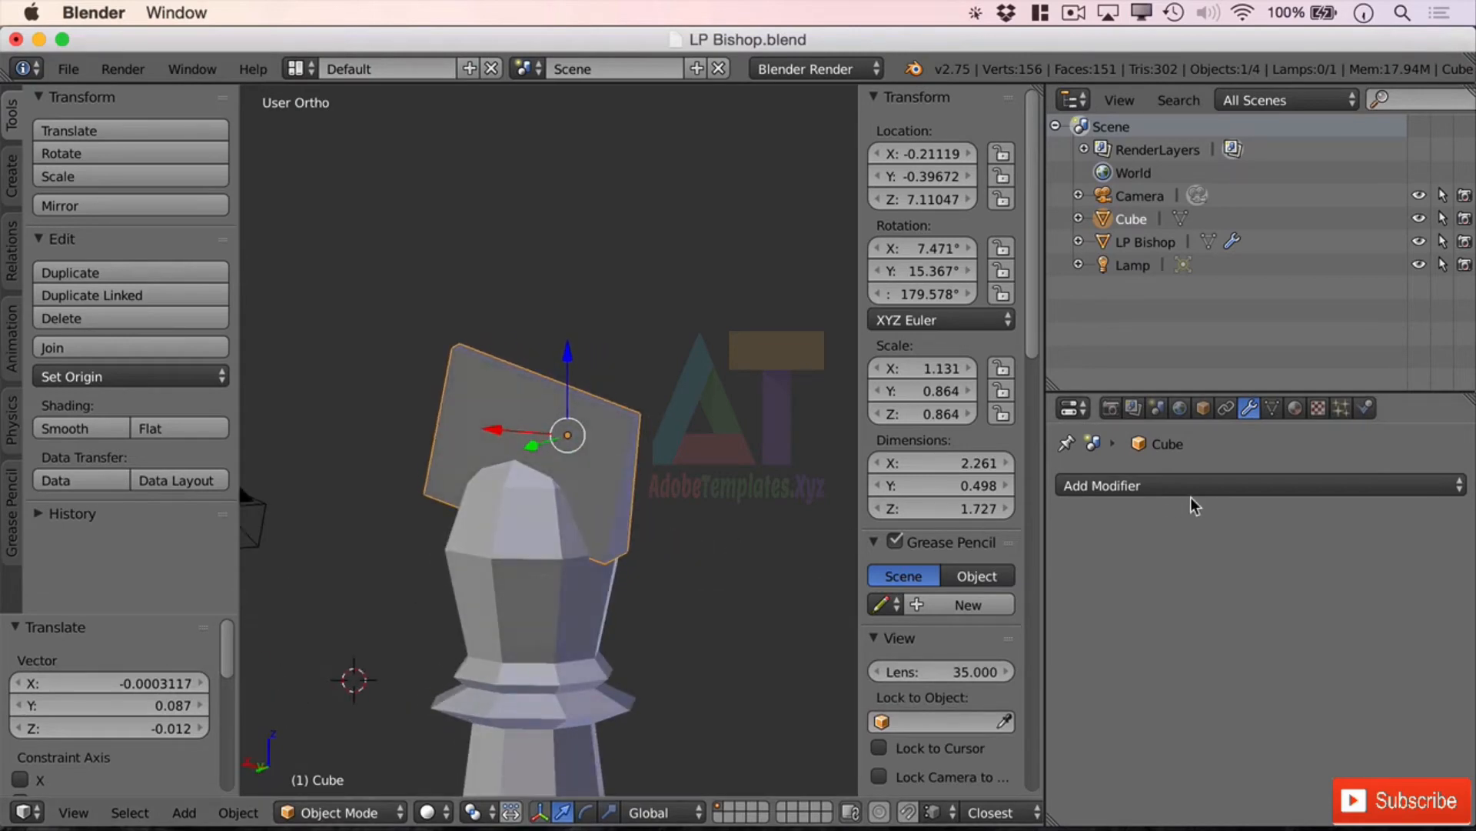
left_click(1199, 486)
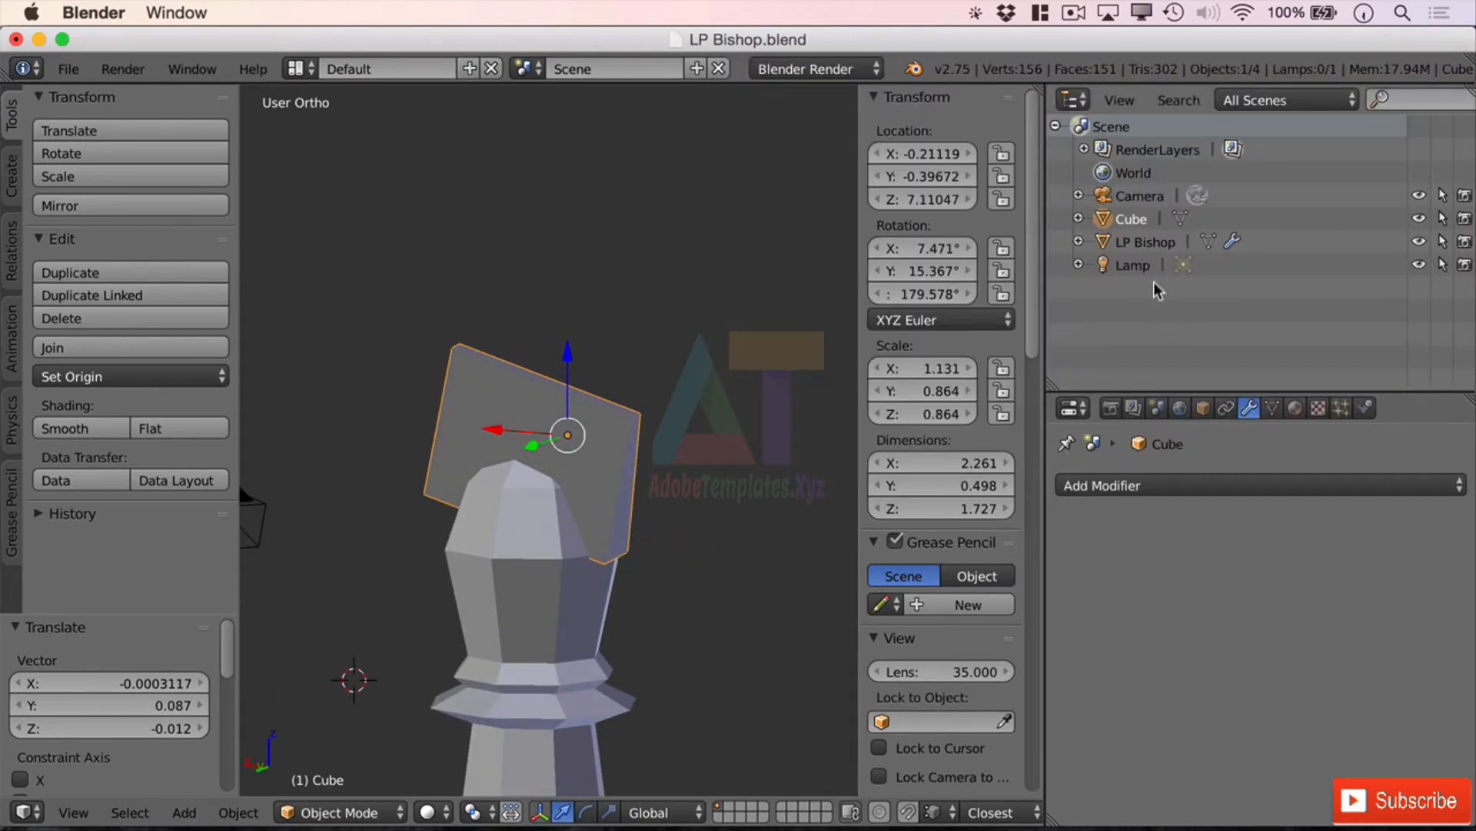
left_click(1151, 243)
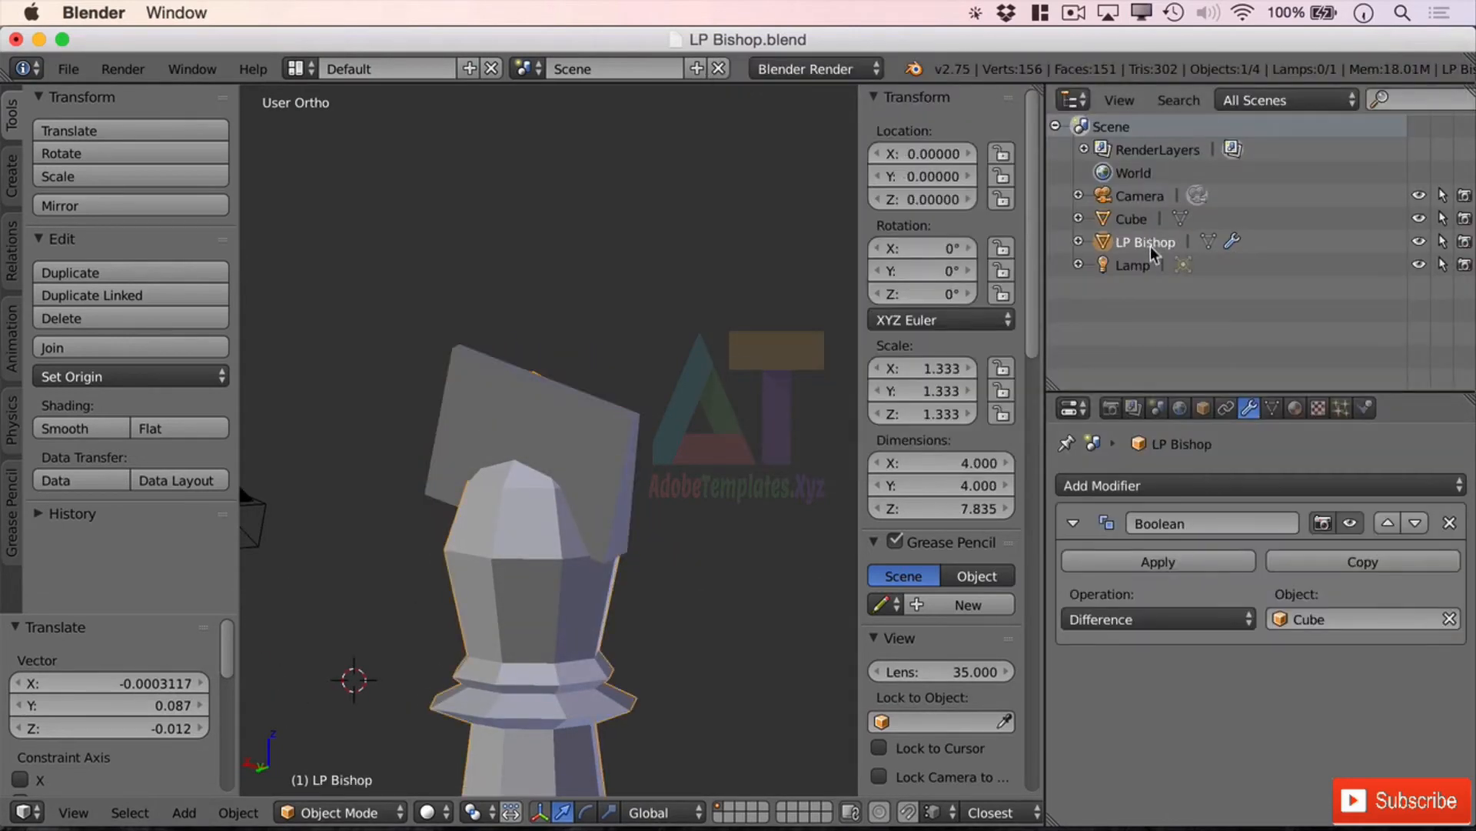
left_click(1194, 567)
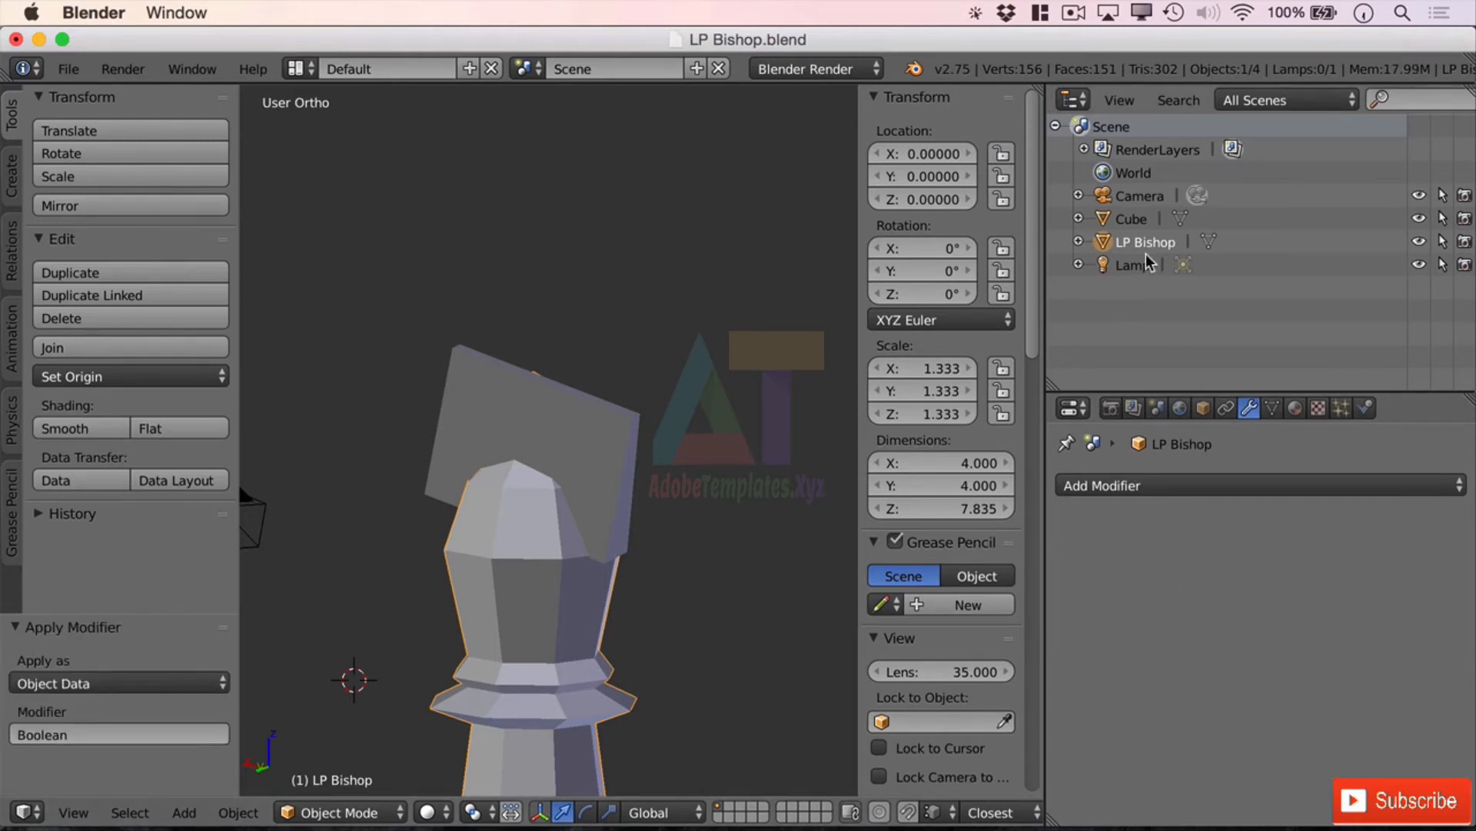
left_click(1419, 218)
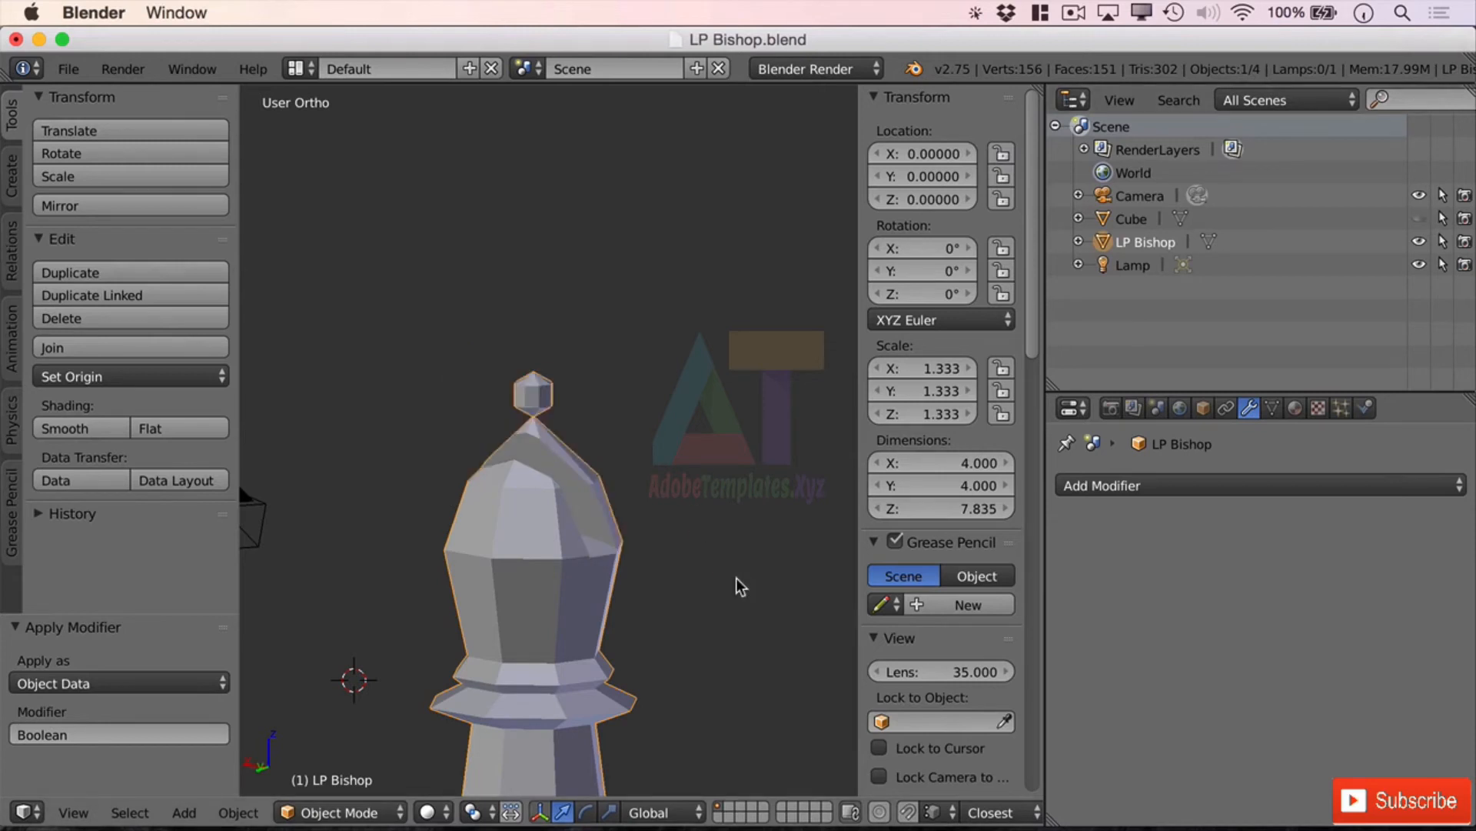
middle_click_drag(735, 586, 669, 600)
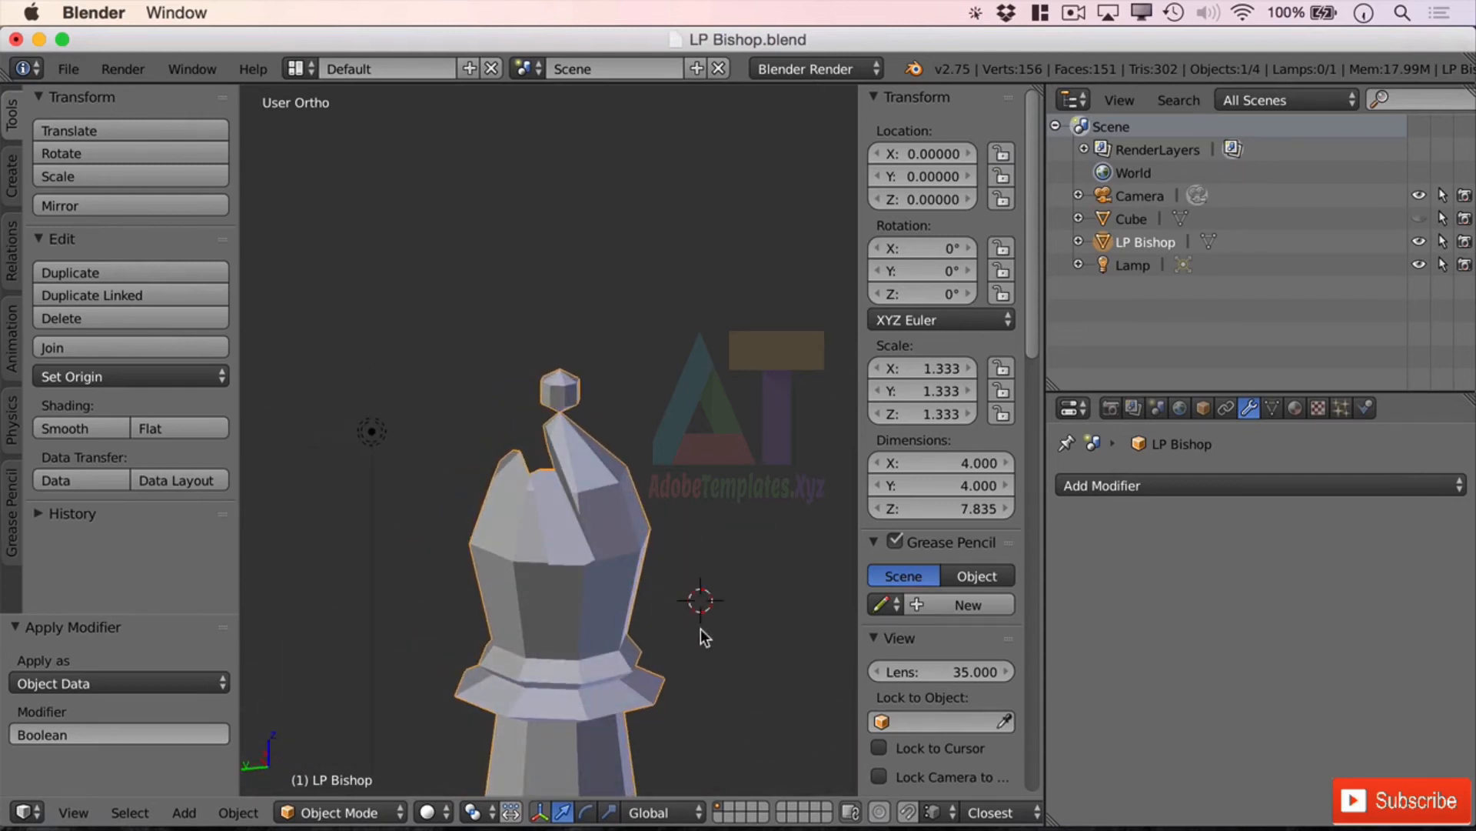